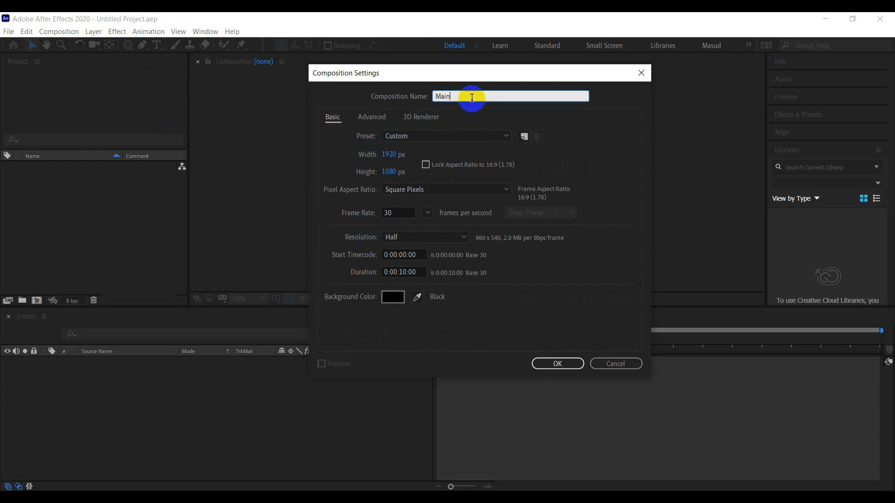
# - Create a 1920 x 1080 composition named Main at 30 fps, 10 seconds long, with a black background
pyautogui.click(399, 299)
pyautogui.click(558, 364)
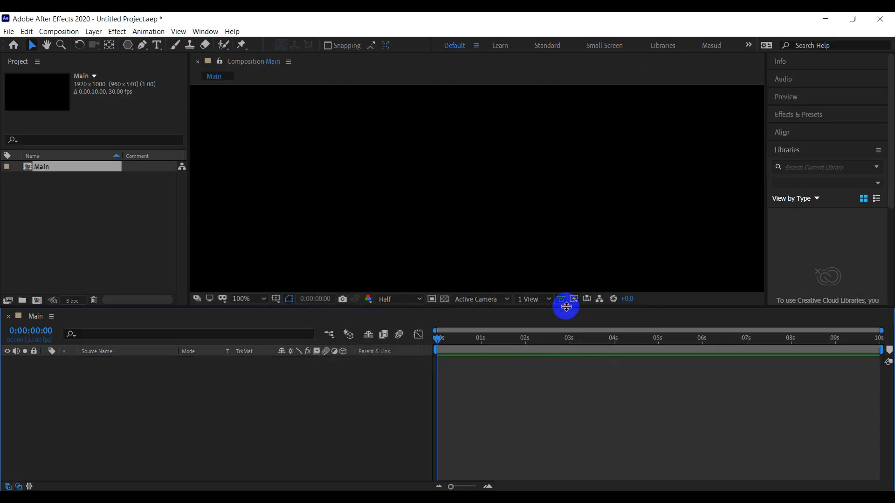
# - Give the composition viewer more height and set its magnification to fit the whole frame
pyautogui.moveTo(566, 306); pyautogui.dragTo(563, 331)
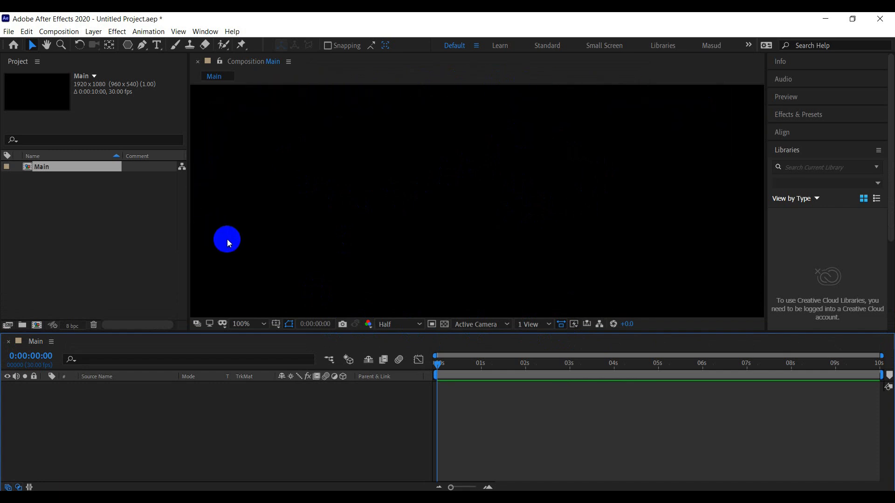
pyautogui.scroll(-2, 418, 208)
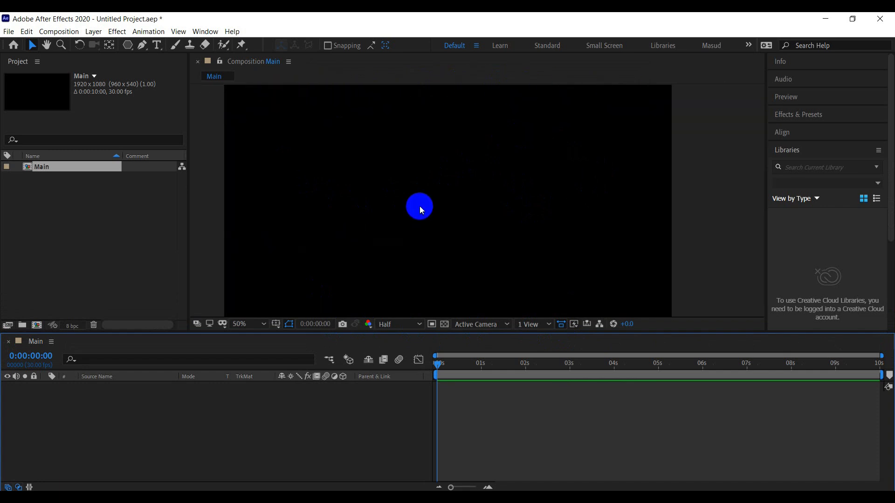
pyautogui.scroll(-4, 413, 216)
pyautogui.scroll(4, 477, 218)
pyautogui.scroll(-4, 478, 219)
pyautogui.scroll(4, 478, 219)
pyautogui.scroll(-6, 478, 219)
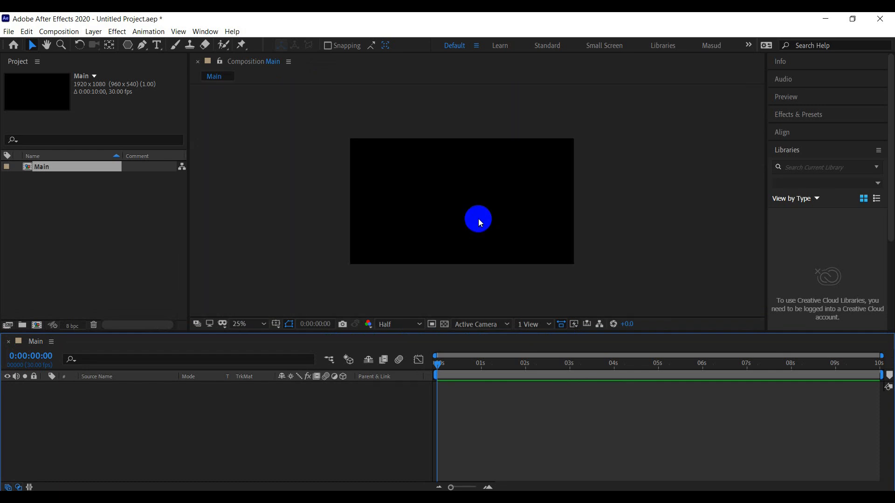
pyautogui.scroll(4, 478, 219)
pyautogui.scroll(-2, 478, 219)
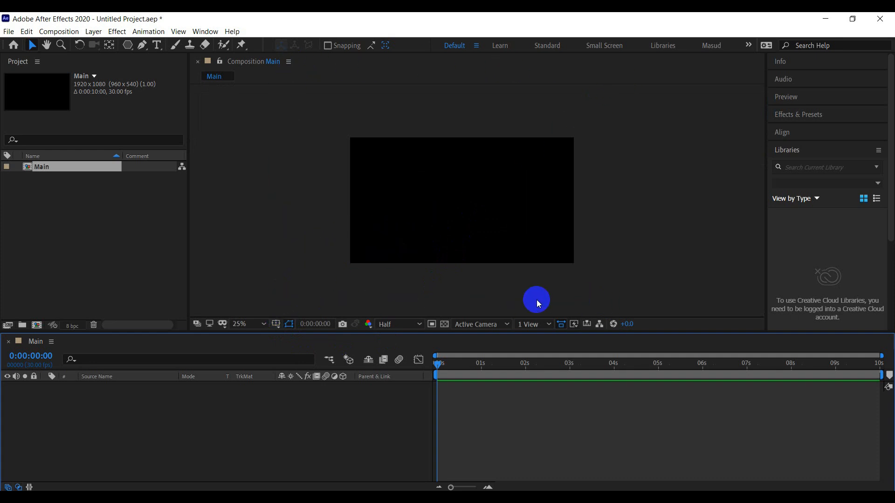
pyautogui.click(262, 325)
pyautogui.click(266, 119)
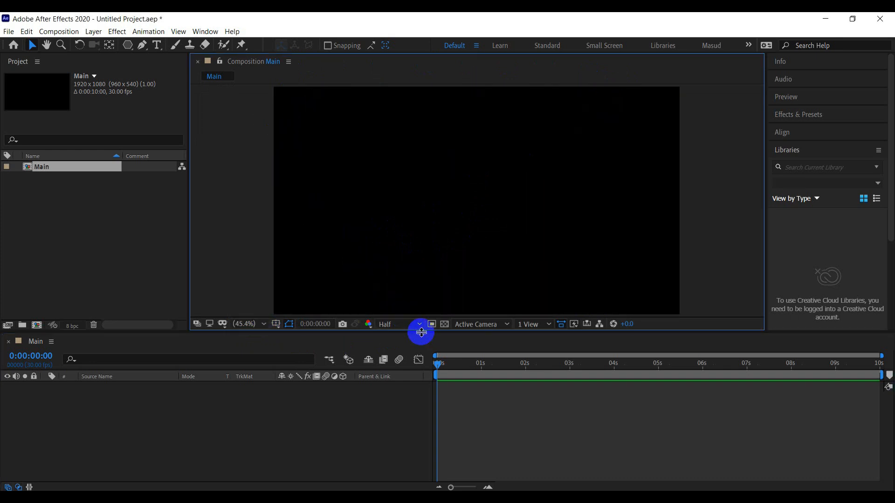
# - Resize the workspace so the viewer is slightly taller, the project area narrower and the Libraries column wider
pyautogui.moveTo(420, 333)
pyautogui.mouseDown()
pyautogui.moveTo(421, 407)
pyautogui.moveTo(419, 262)
pyautogui.moveTo(410, 359)
pyautogui.moveTo(409, 335)
pyautogui.mouseUp()
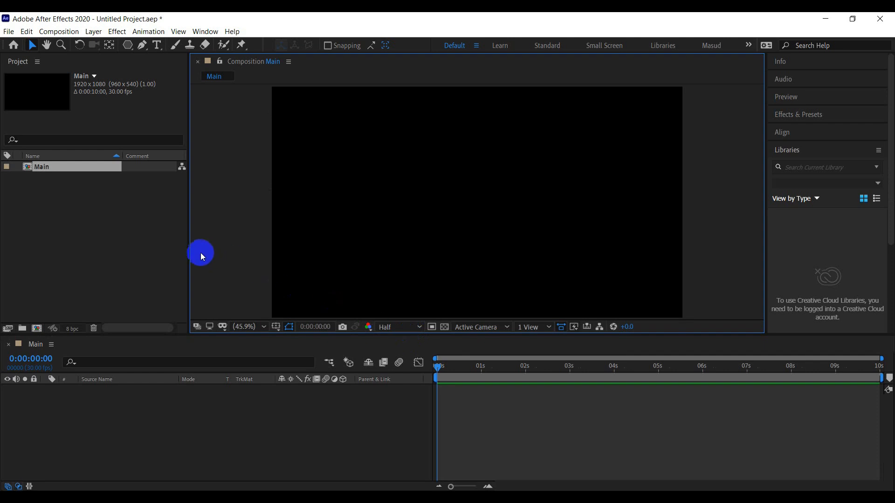
pyautogui.moveTo(189, 250); pyautogui.dragTo(171, 247)
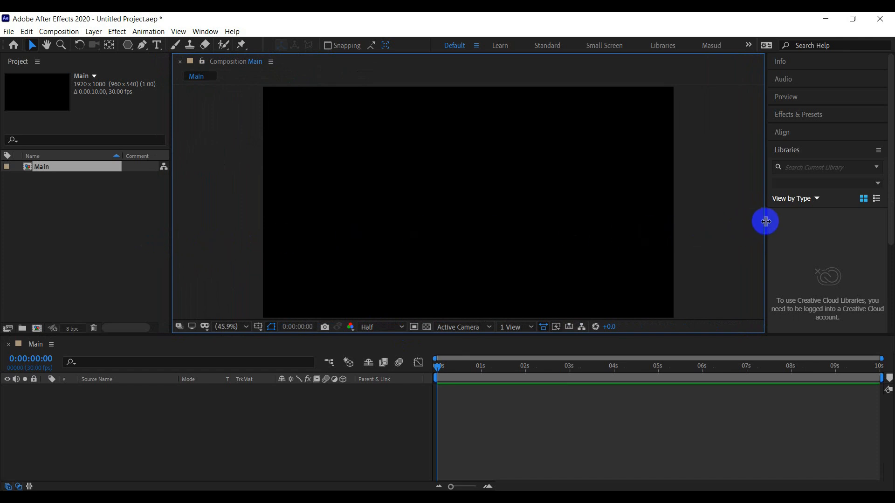
pyautogui.moveTo(765, 221); pyautogui.dragTo(739, 222)
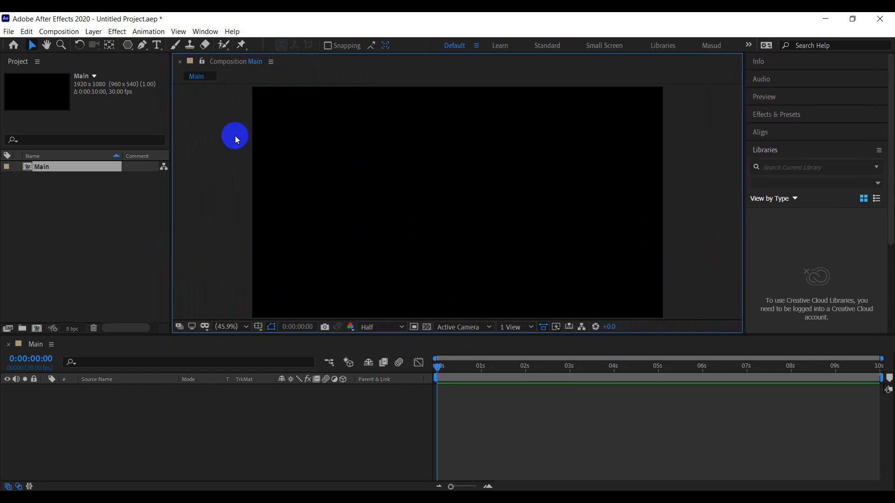
pyautogui.click(32, 46)
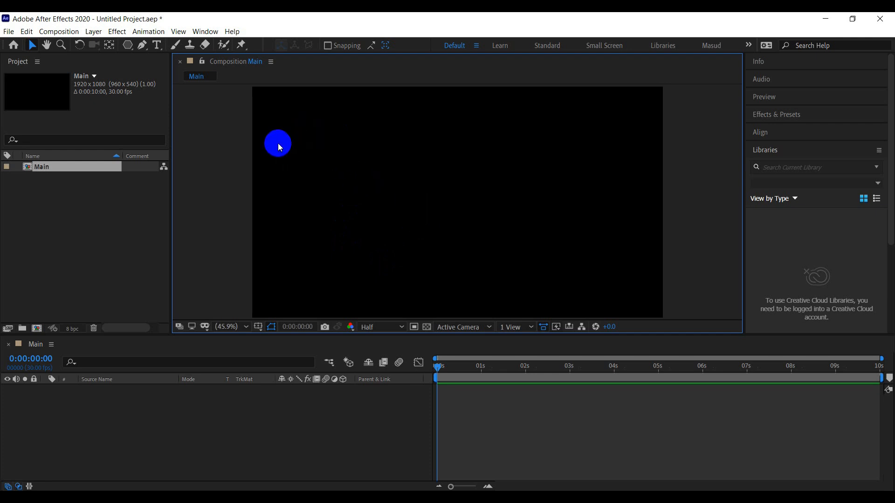
pyautogui.moveTo(125, 47); pyautogui.dragTo(173, 45)
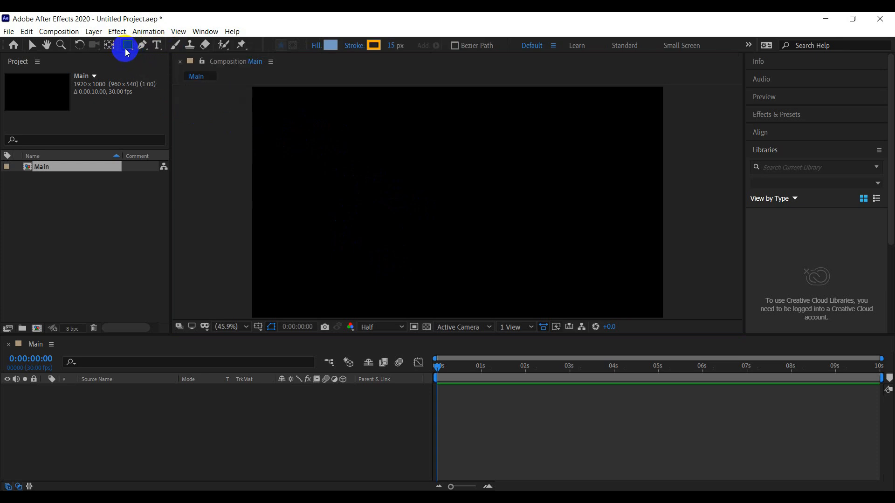
pyautogui.click(38, 46)
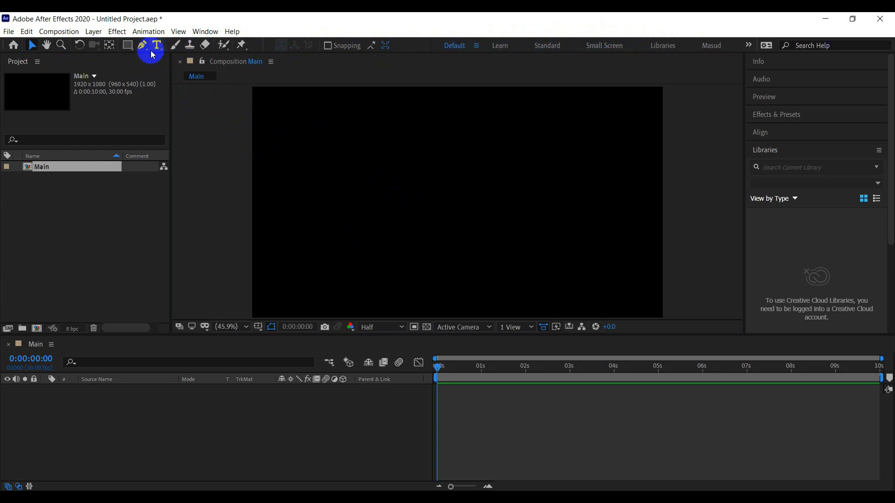
# - Draw a nearly square shape with the Rectangle Tool, slightly left of the composition's centre
pyautogui.click(127, 45)
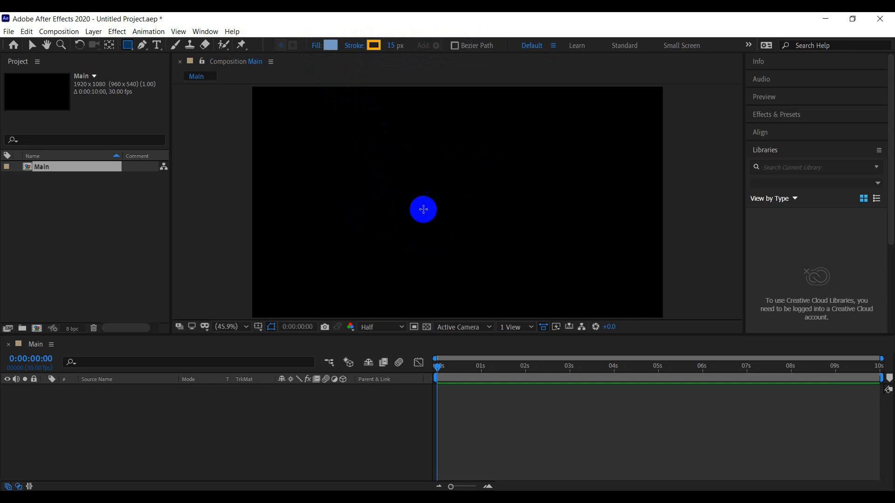
pyautogui.click(364, 45)
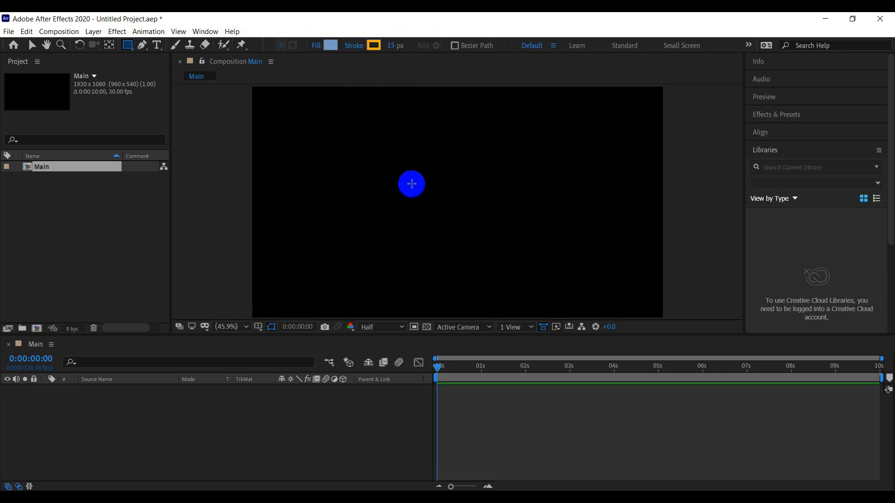
pyautogui.click(125, 48)
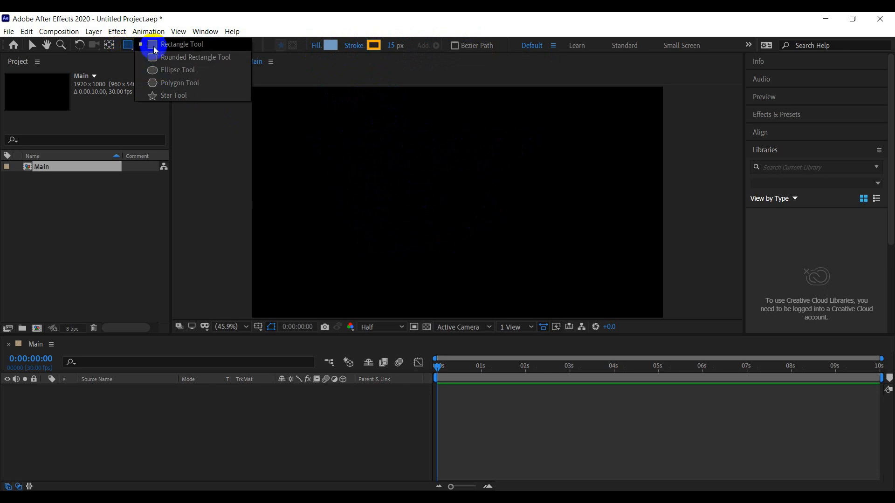
pyautogui.click(130, 45)
pyautogui.click(129, 45)
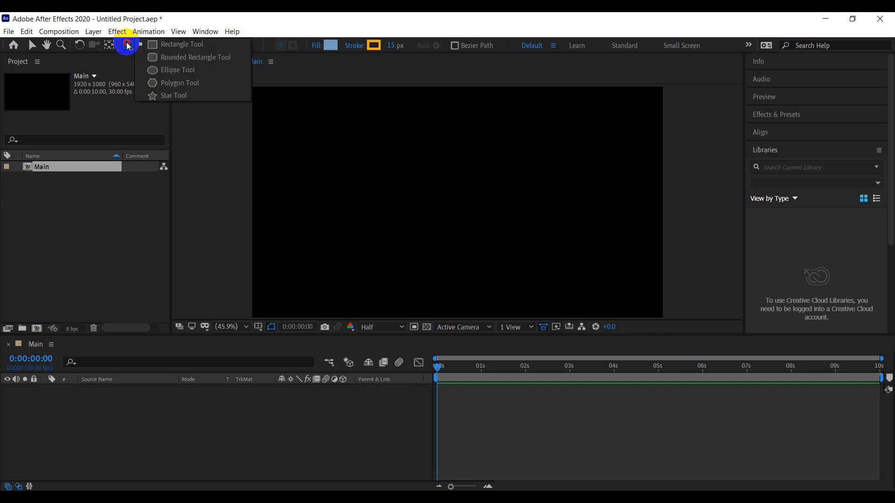
pyautogui.click(143, 55)
pyautogui.click(126, 46)
pyautogui.click(170, 44)
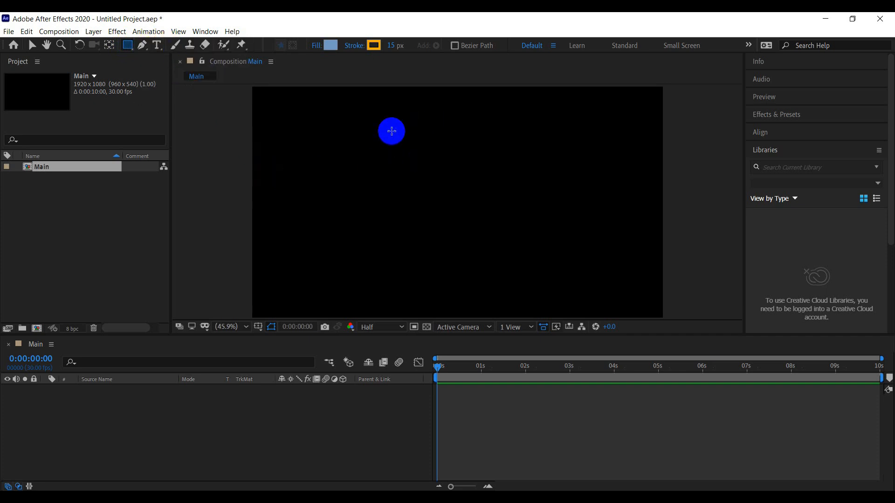
pyautogui.moveTo(355, 140); pyautogui.dragTo(453, 232)
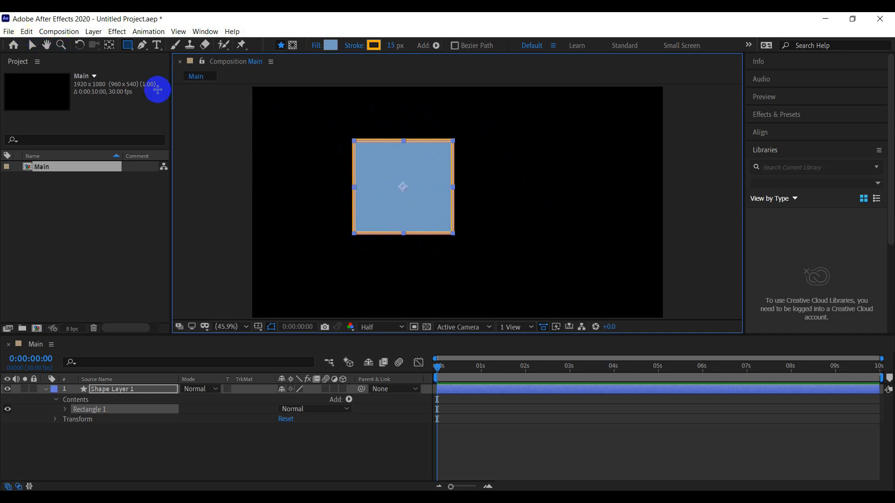
# - Check the Center Anchor Point in New Shape Layers option in the General preferences and close them
pyautogui.click(26, 34)
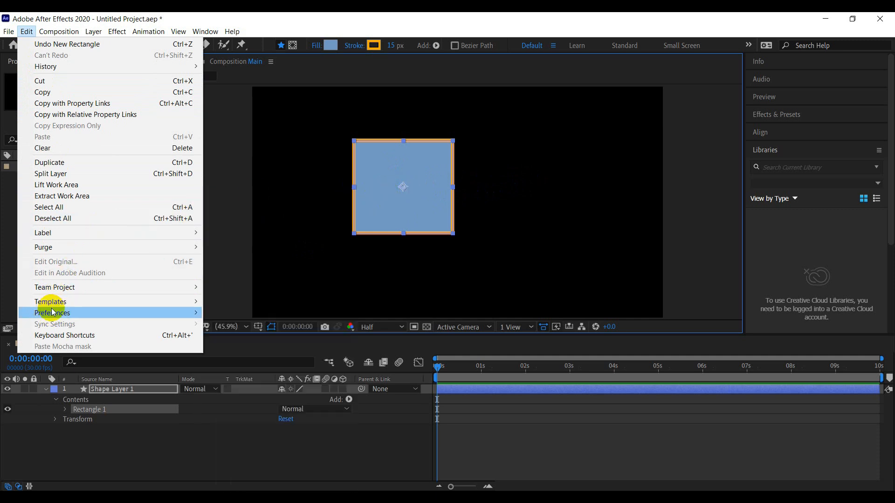
pyautogui.moveTo(55, 316)
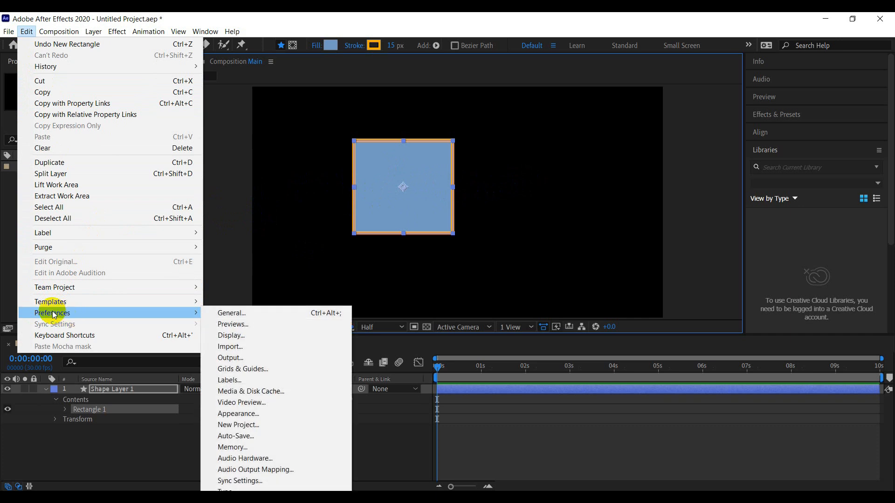
pyautogui.click(229, 313)
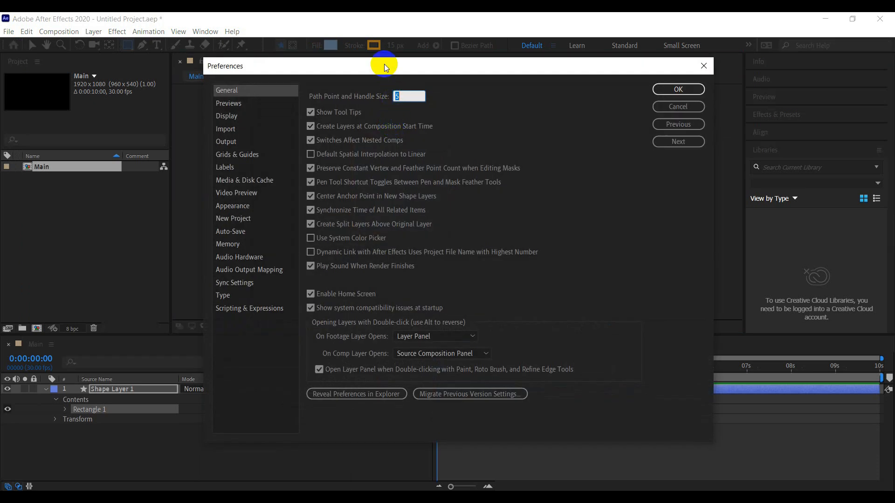
pyautogui.moveTo(384, 64); pyautogui.dragTo(399, 59)
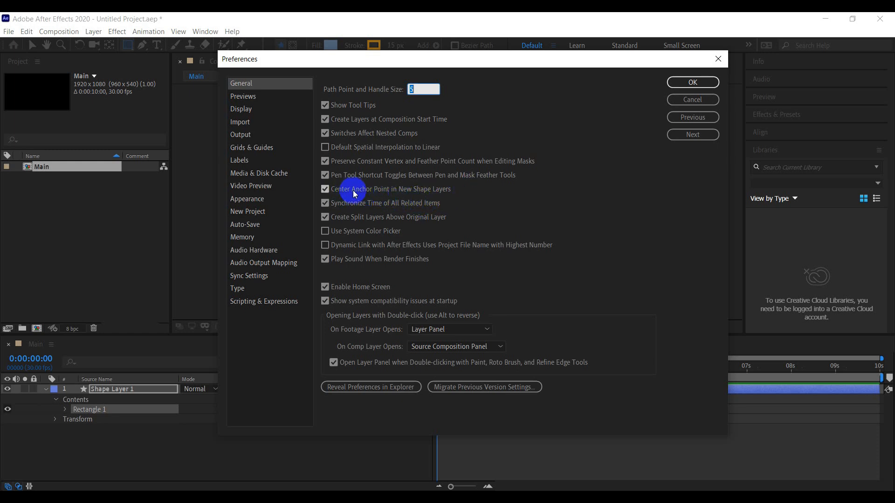
pyautogui.click(691, 83)
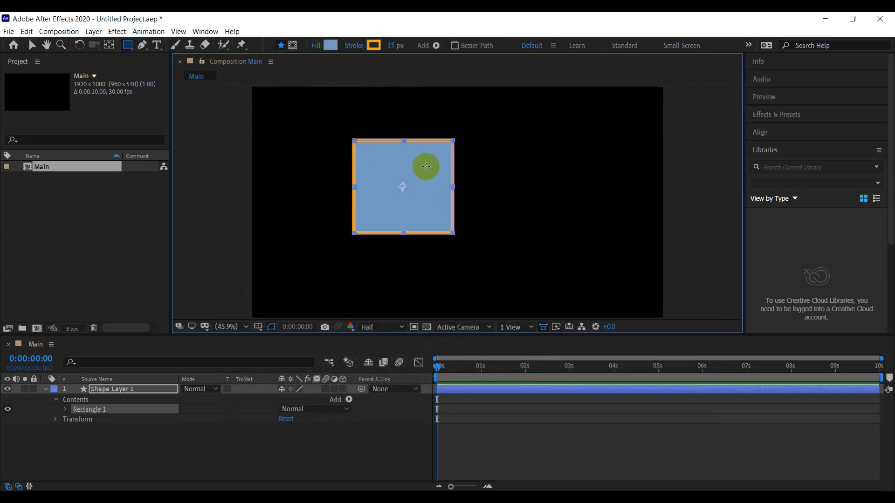
# - Change the rectangle's fill color to a bright, saturated blue
pyautogui.click(331, 46)
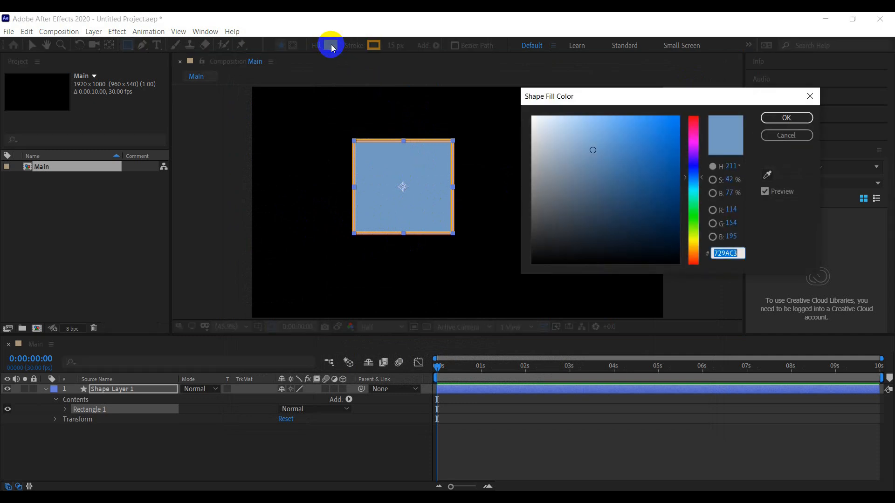
pyautogui.moveTo(555, 94); pyautogui.dragTo(526, 101)
pyautogui.moveTo(602, 158); pyautogui.dragTo(645, 184)
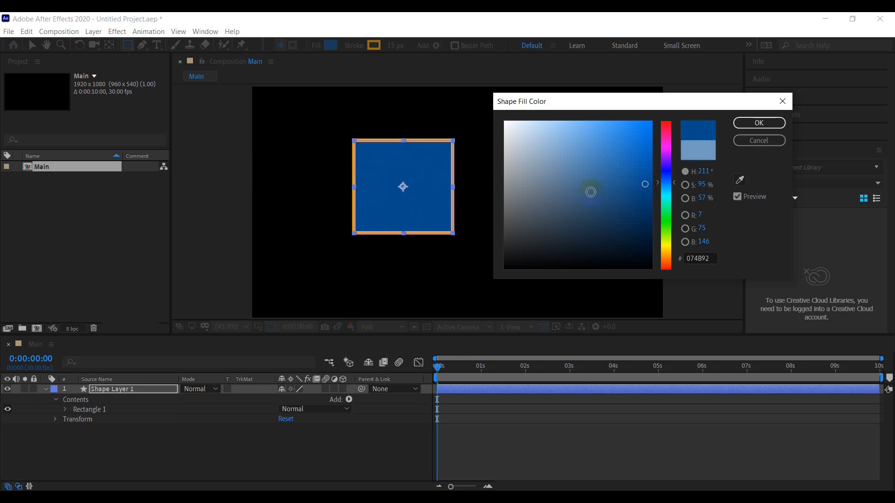
pyautogui.moveTo(638, 179); pyautogui.dragTo(645, 142)
pyautogui.click(750, 123)
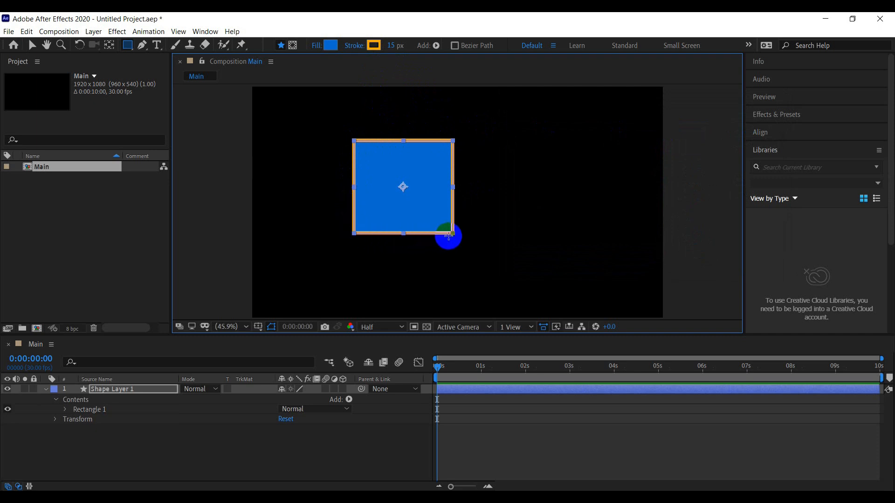
# - Change the rectangle's stroke color to a pinkish red
pyautogui.click(373, 45)
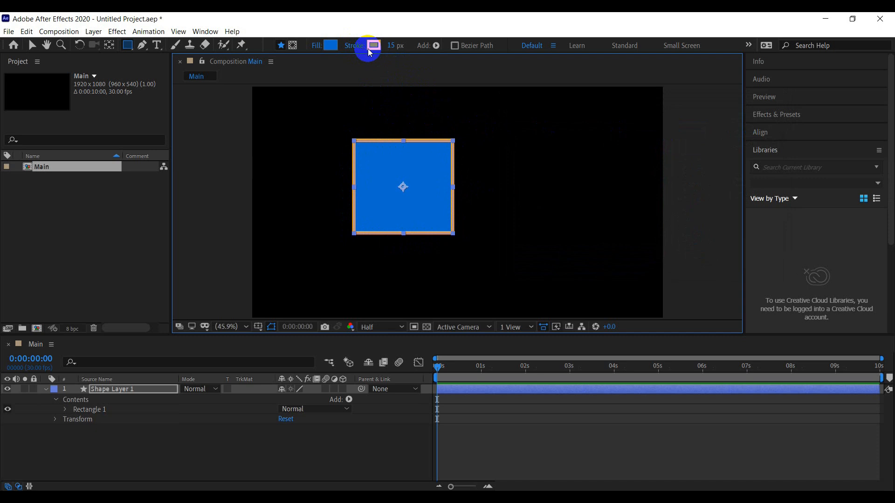
pyautogui.moveTo(668, 214); pyautogui.dragTo(664, 134)
pyautogui.click(758, 122)
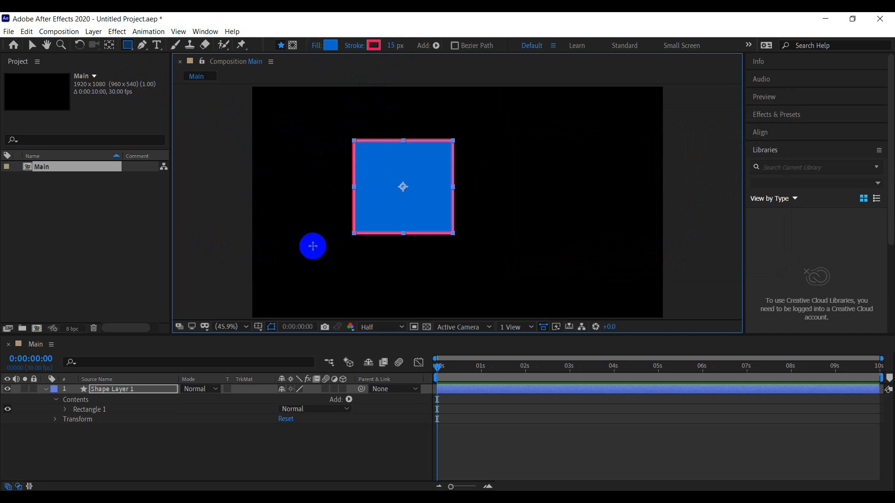
# - Examine the shape layer's property structure in the timeline, including its Contents and Transform groups
pyautogui.click(112, 394)
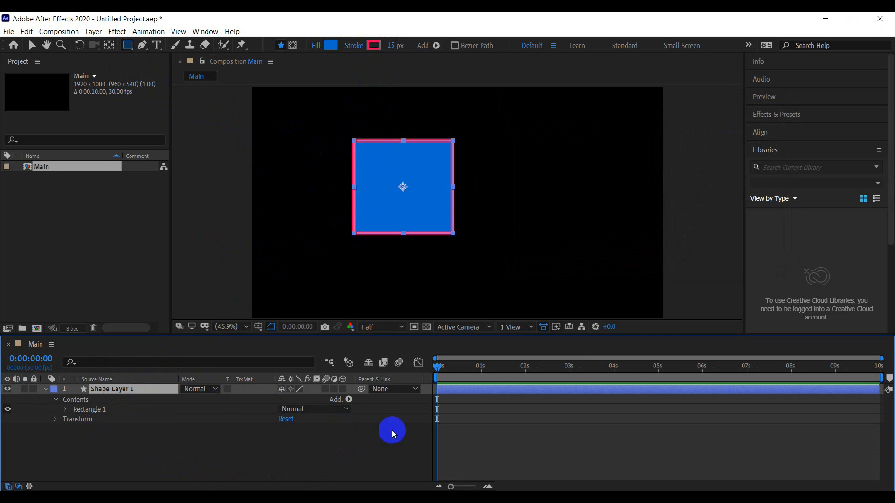
pyautogui.moveTo(445, 367)
pyautogui.mouseDown()
pyautogui.moveTo(565, 368)
pyautogui.moveTo(423, 368)
pyautogui.moveTo(430, 377)
pyautogui.mouseUp()
pyautogui.click(48, 388)
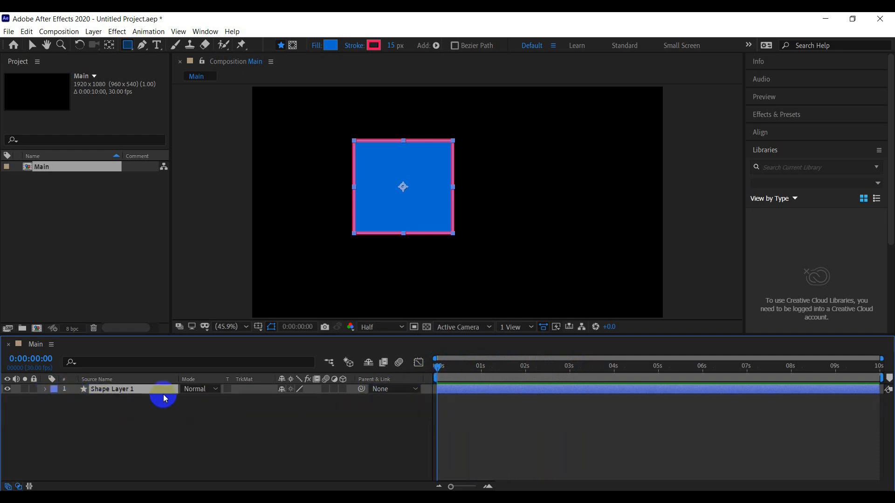
pyautogui.click(48, 390)
pyautogui.click(46, 389)
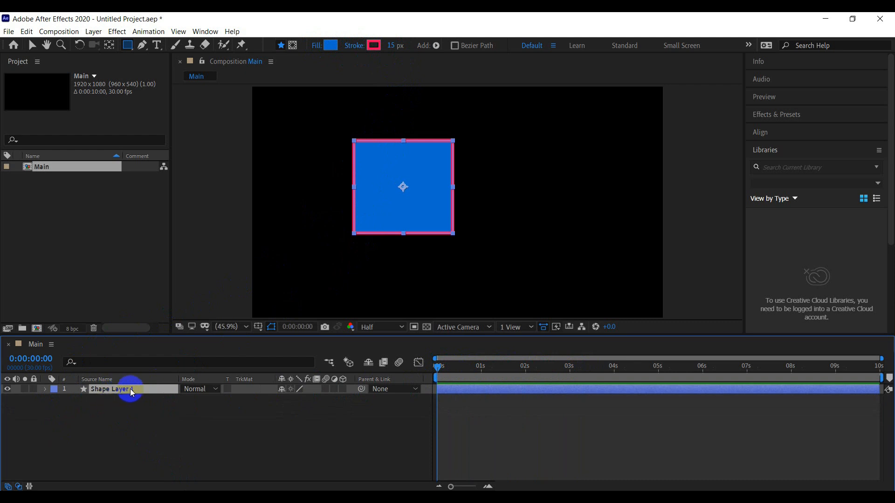
pyautogui.click(45, 390)
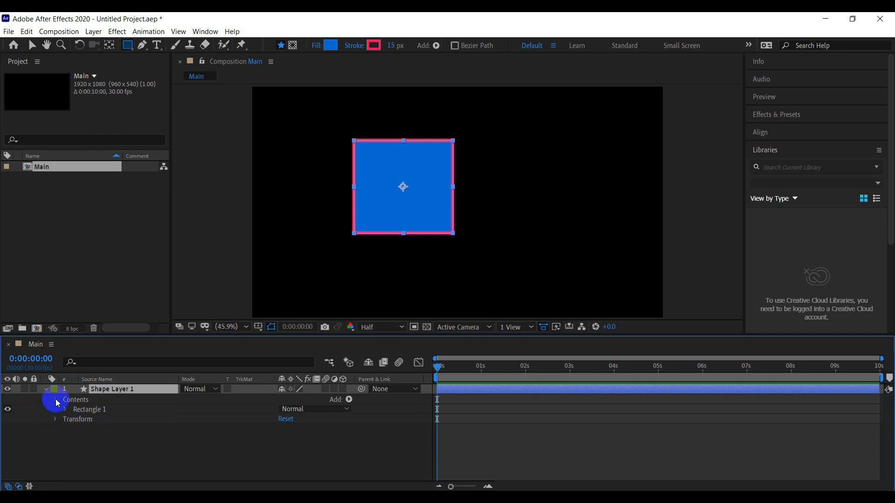
pyautogui.click(56, 400)
pyautogui.click(77, 401)
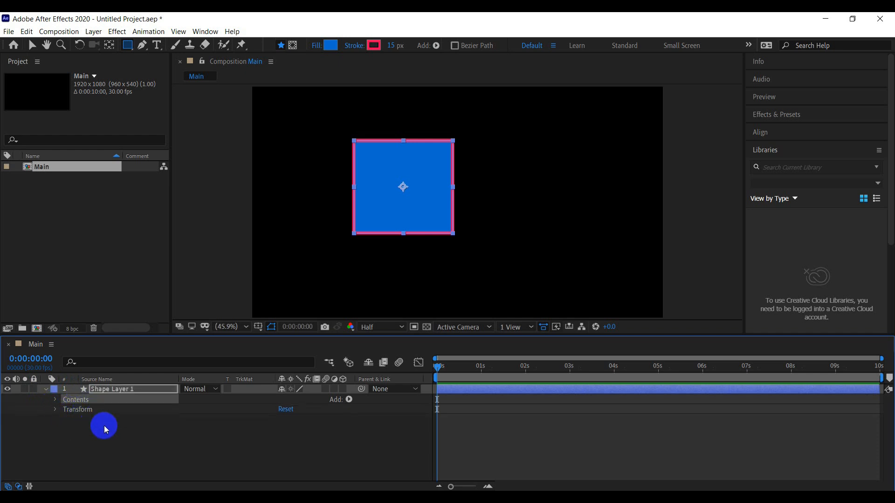
pyautogui.click(77, 409)
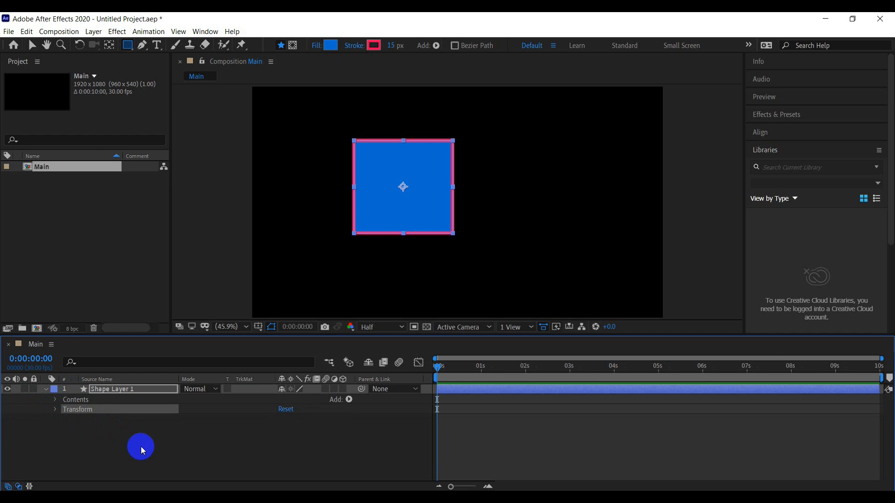
pyautogui.click(74, 401)
pyautogui.click(80, 408)
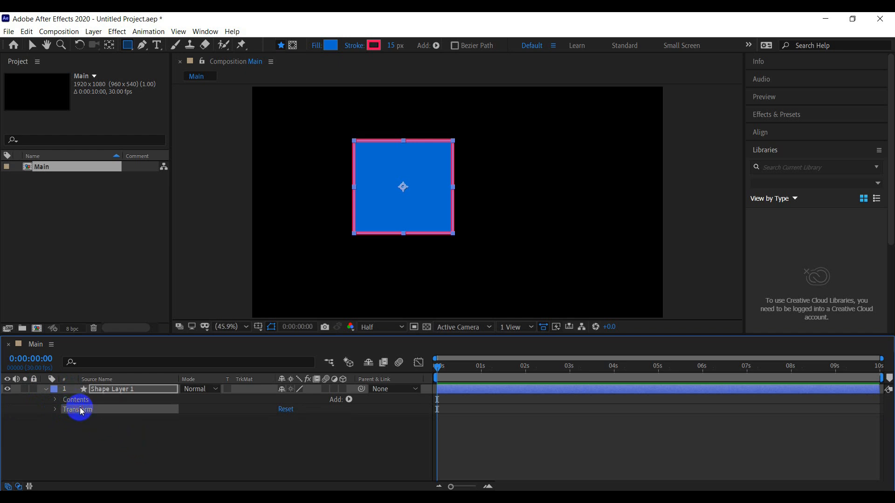
# - Inspect the rectangle's stroke and corner up close, and fit the composition view back up to 100%
pyautogui.click(72, 402)
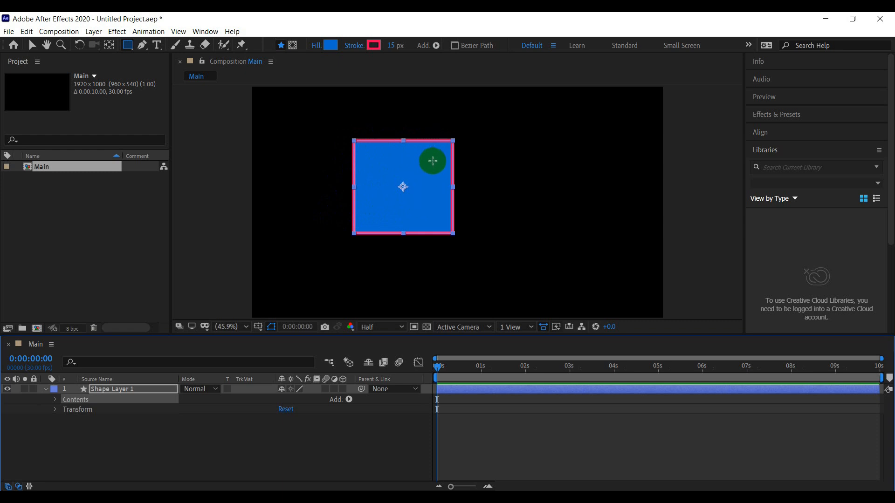
pyautogui.press('/')
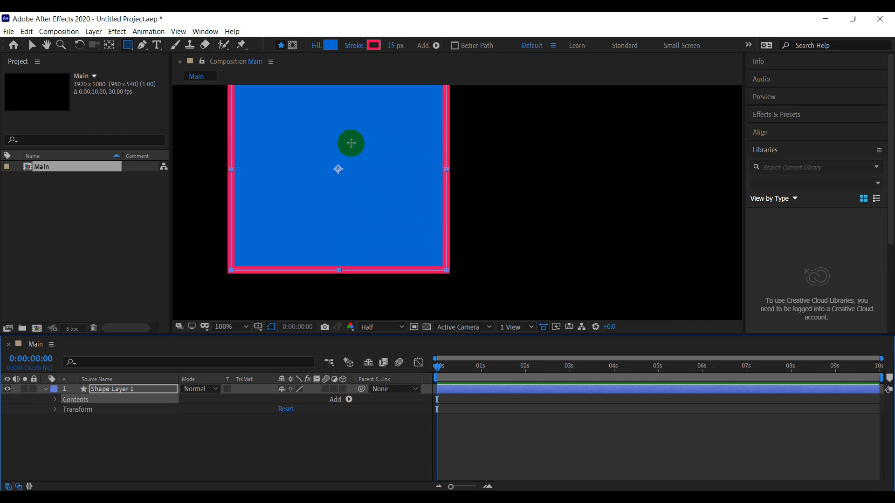
pyautogui.press('h')
pyautogui.moveTo(289, 152); pyautogui.dragTo(386, 213)
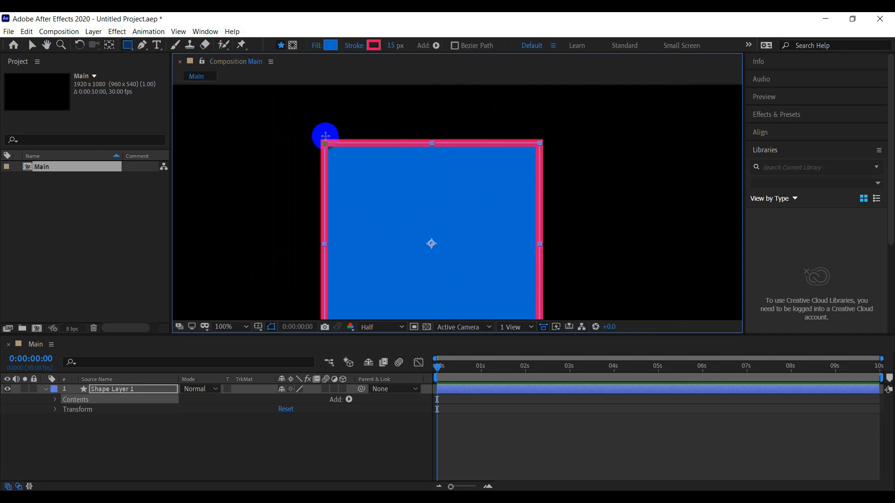
pyautogui.scroll(2, 328, 142)
pyautogui.press('space')
pyautogui.moveTo(276, 149); pyautogui.dragTo(529, 168)
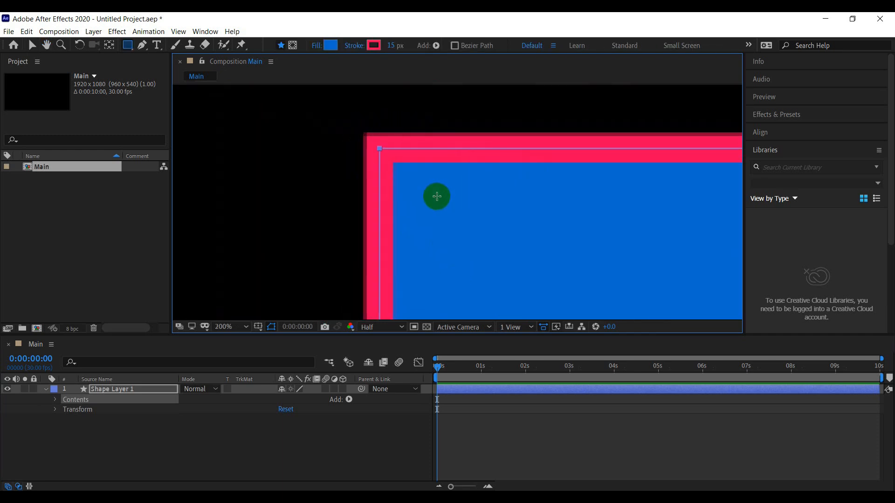
pyautogui.scroll(-6, 436, 195)
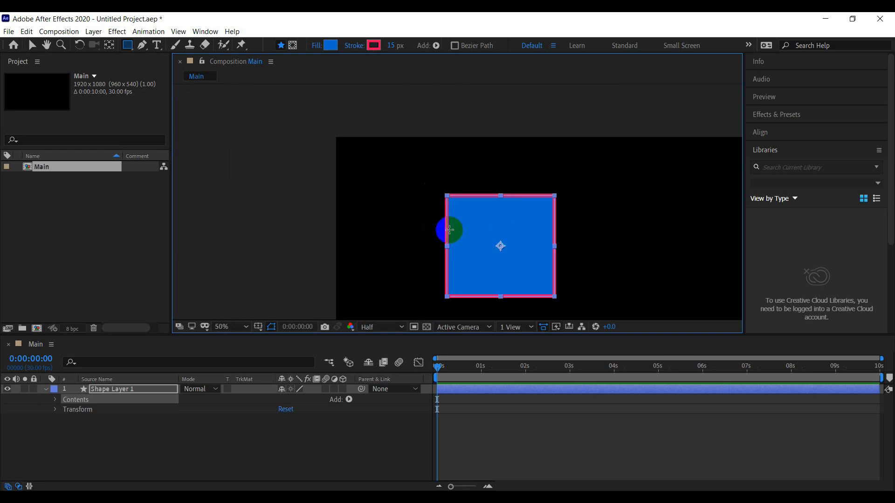
pyautogui.click(241, 326)
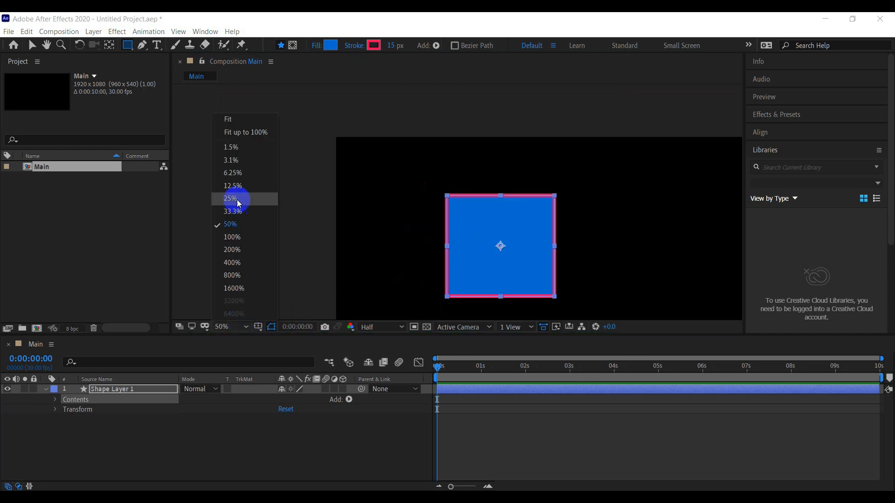
pyautogui.click(228, 130)
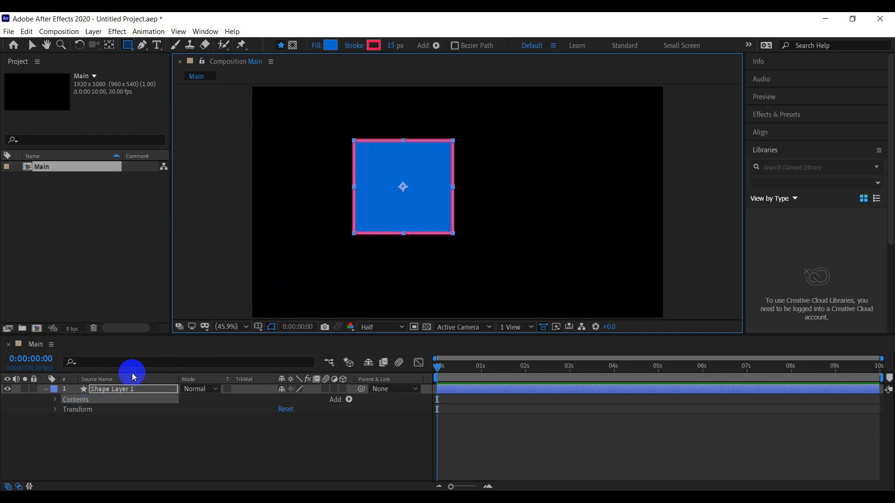
# - Enlarge the timeline area and expand the shape layer's Contents group to inspect the rectangle inside it
pyautogui.click(77, 413)
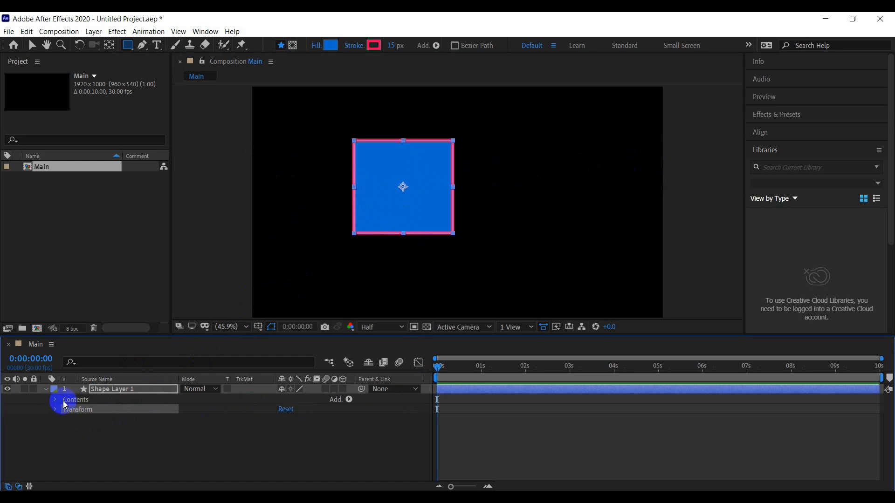
pyautogui.moveTo(157, 335); pyautogui.dragTo(155, 291)
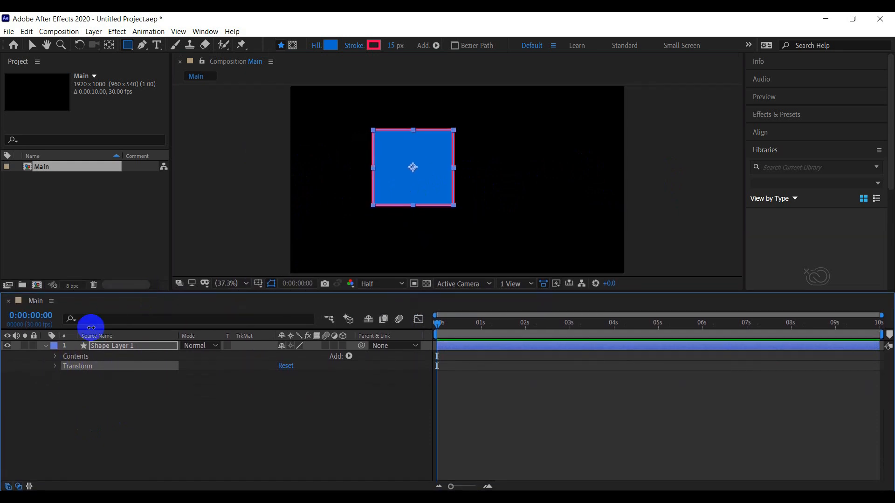
pyautogui.click(56, 357)
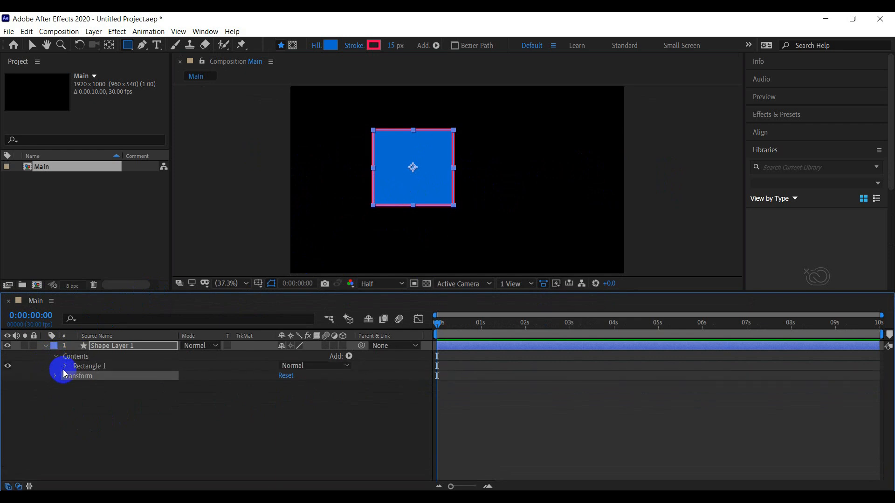
pyautogui.click(91, 367)
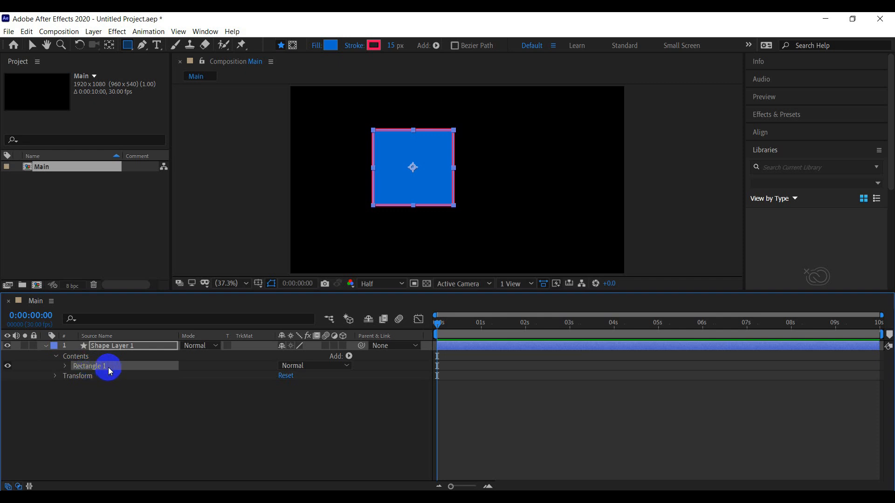
pyautogui.click(75, 356)
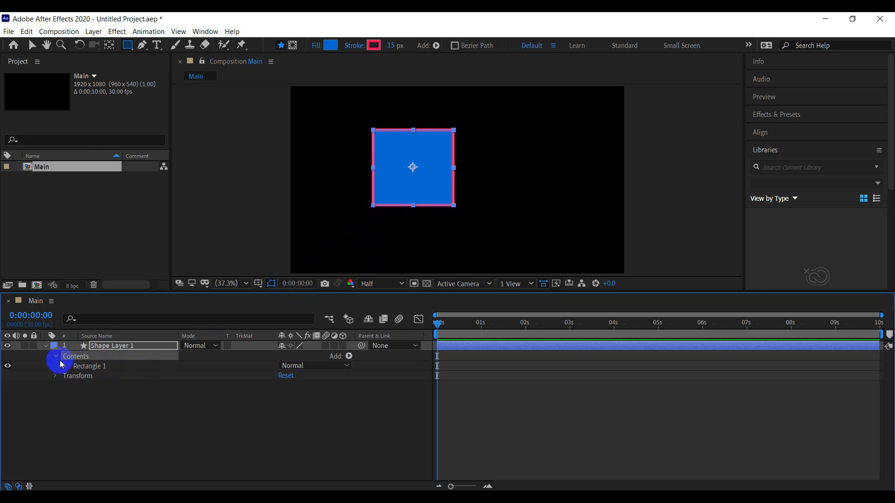
# - Draw a second rectangle within the same shape layer, overlapping the first one's lower-right corner
pyautogui.click(110, 345)
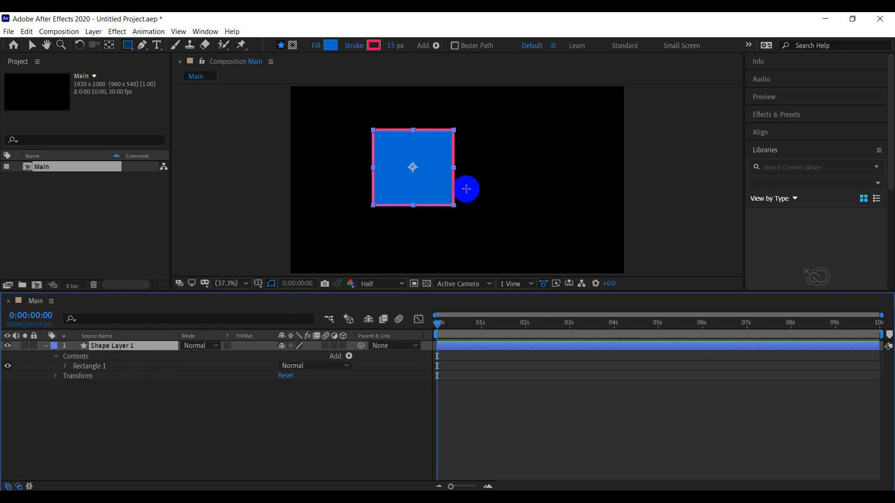
pyautogui.moveTo(494, 174)
pyautogui.mouseDown()
pyautogui.moveTo(420, 213)
pyautogui.moveTo(413, 250)
pyautogui.mouseUp()
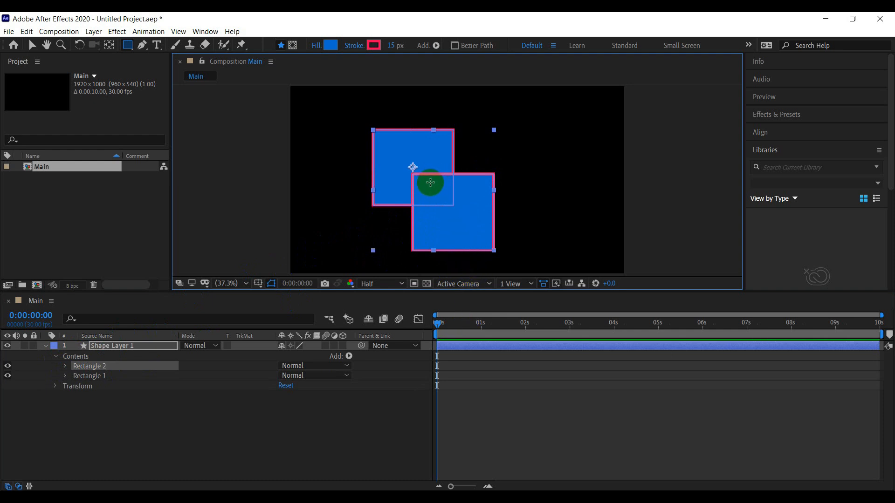
# - Move the second rectangle to the right of the first one and delete it
pyautogui.click(32, 45)
pyautogui.click(487, 236)
pyautogui.click(453, 236)
pyautogui.moveTo(453, 235); pyautogui.dragTo(527, 192)
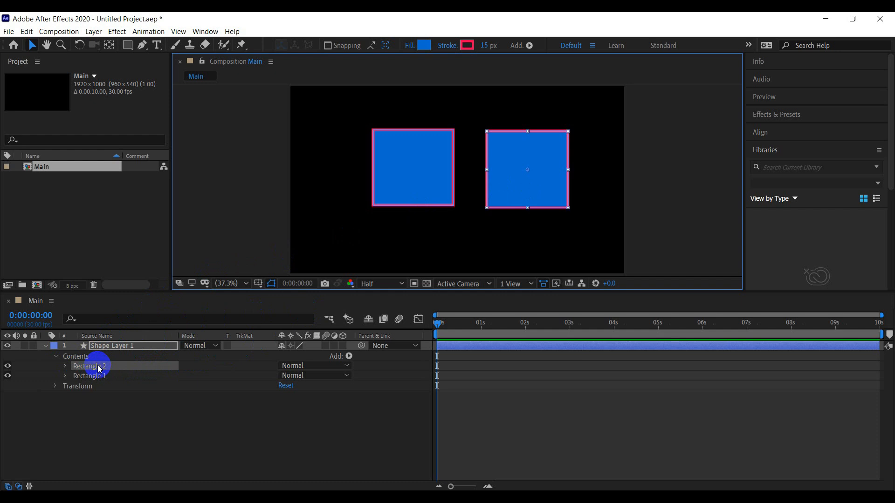
pyautogui.press('Delete')
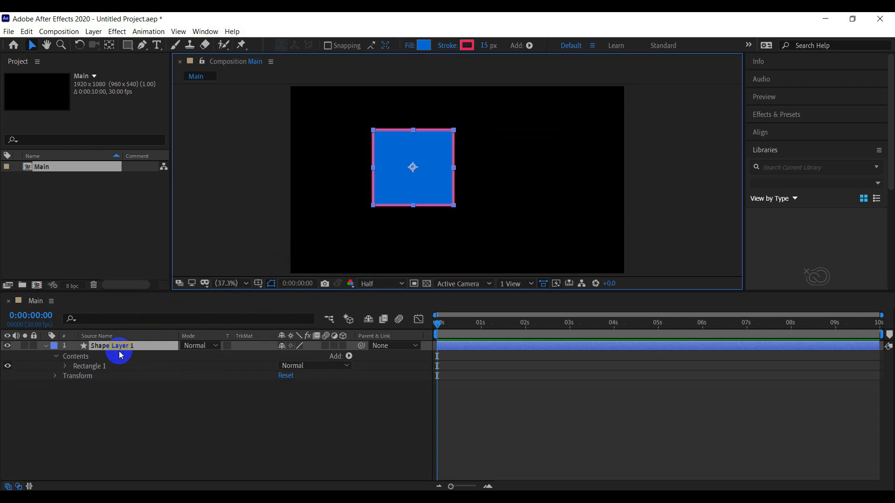
# - Examine the groups inside Rectangle 1 and compare its own Transform group with the layer's Transform group
pyautogui.click(81, 366)
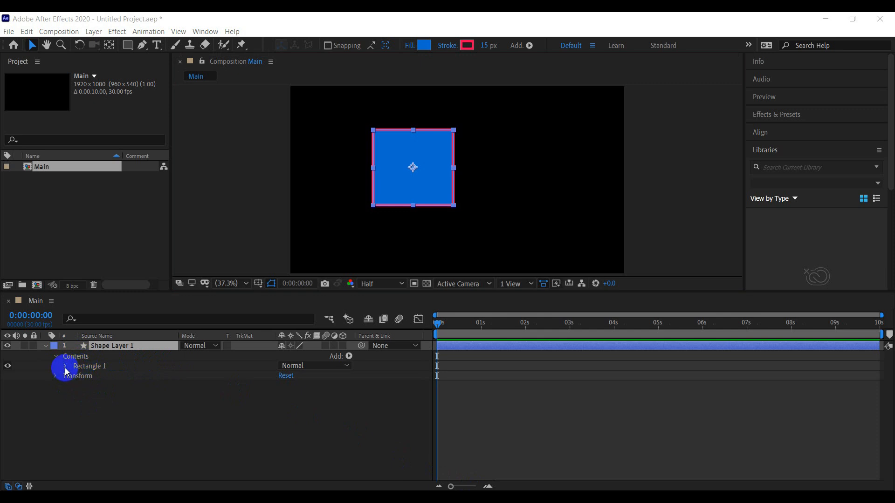
pyautogui.click(66, 366)
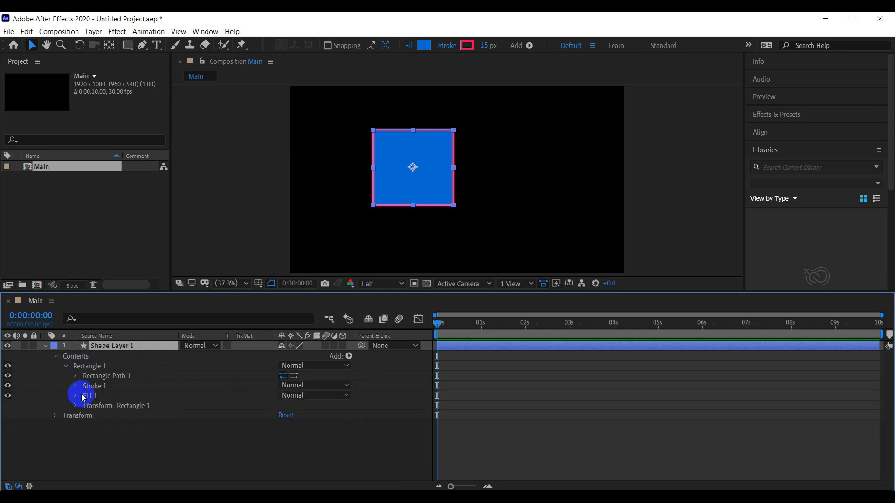
pyautogui.click(100, 407)
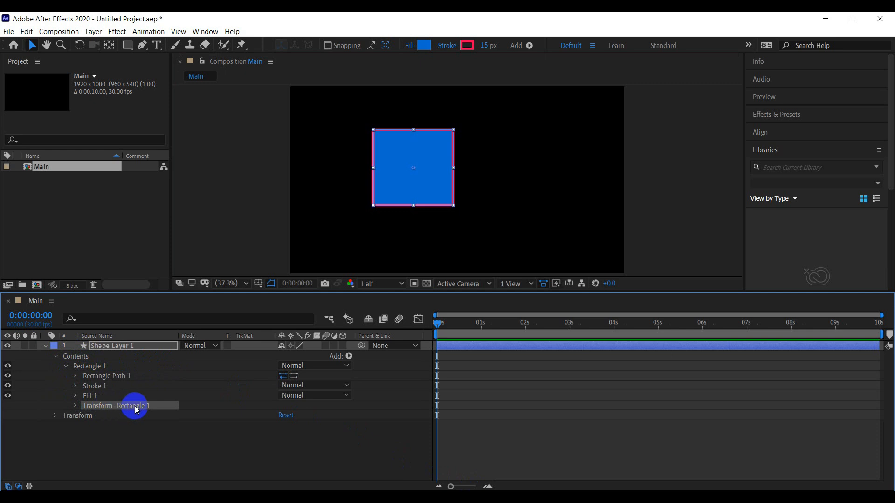
pyautogui.click(70, 419)
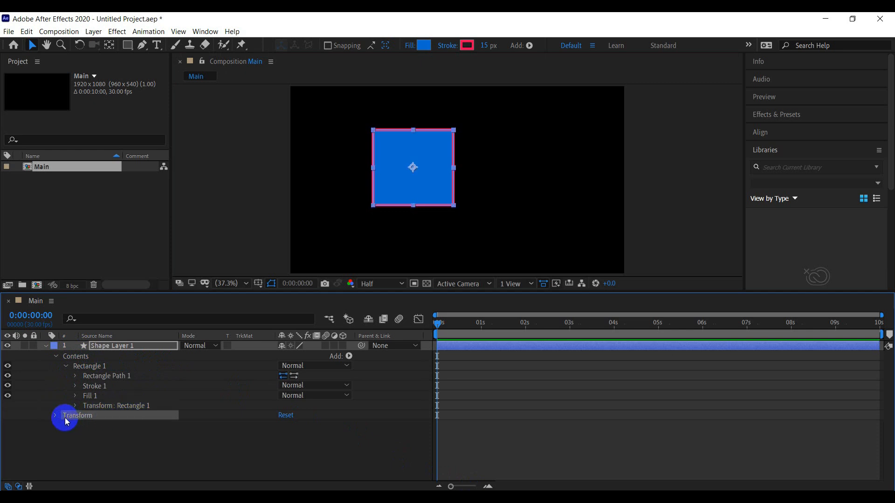
pyautogui.click(54, 357)
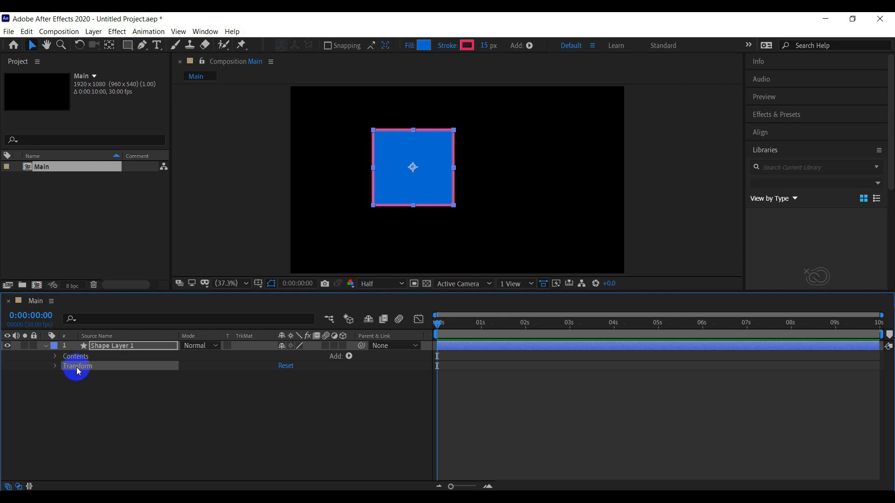
pyautogui.click(55, 358)
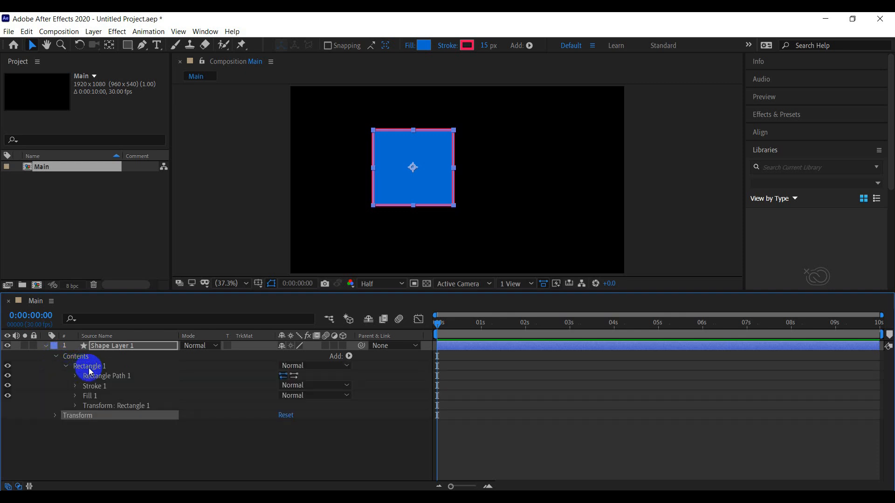
pyautogui.click(86, 365)
pyautogui.click(66, 366)
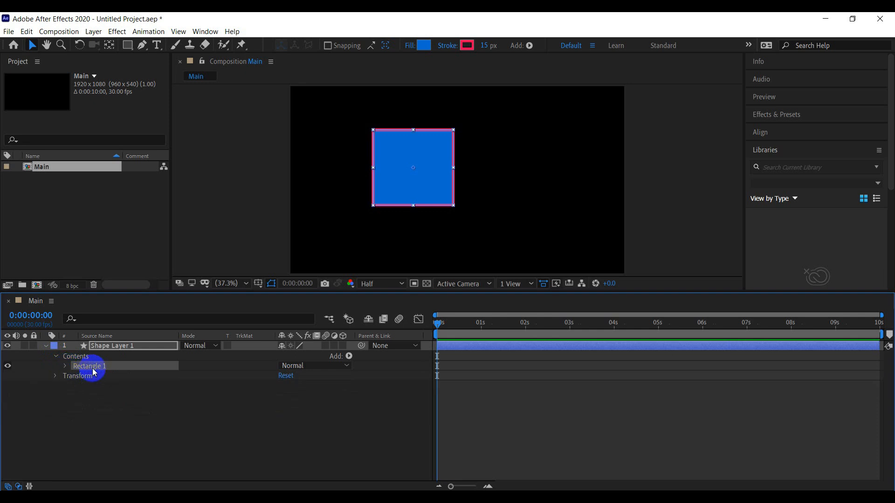
pyautogui.click(66, 366)
pyautogui.click(100, 407)
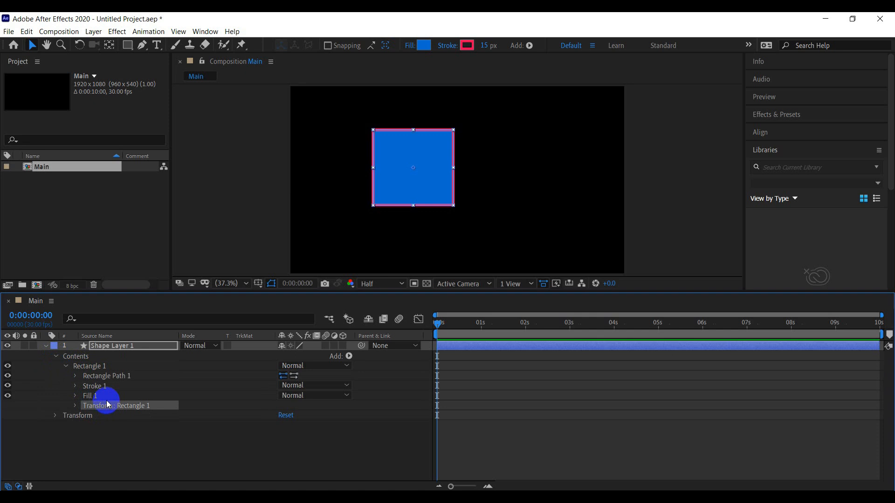
pyautogui.click(76, 420)
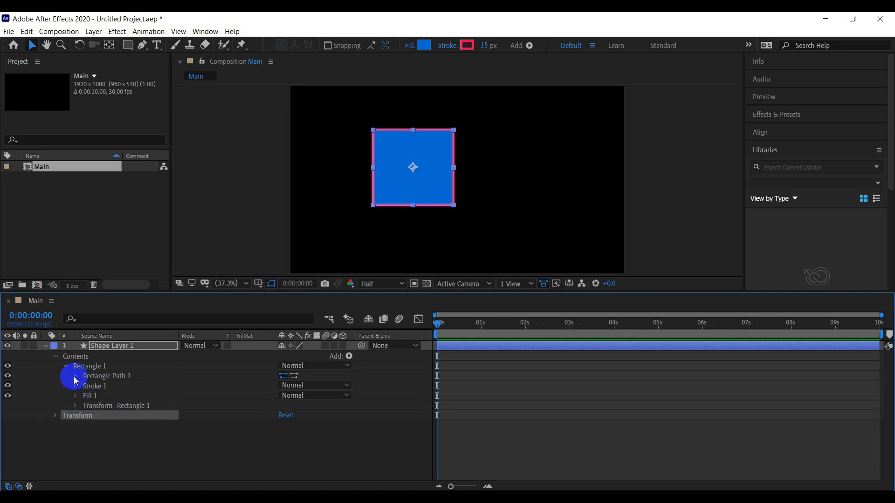
# - Inspect the Size, Position and Roundness properties of Rectangle Path 1, and collapse Rectangle 1
pyautogui.click(96, 377)
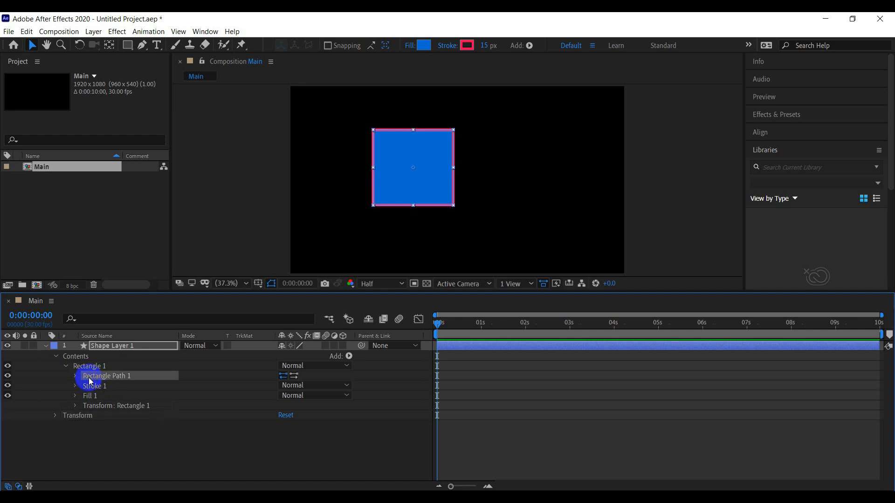
pyautogui.click(76, 376)
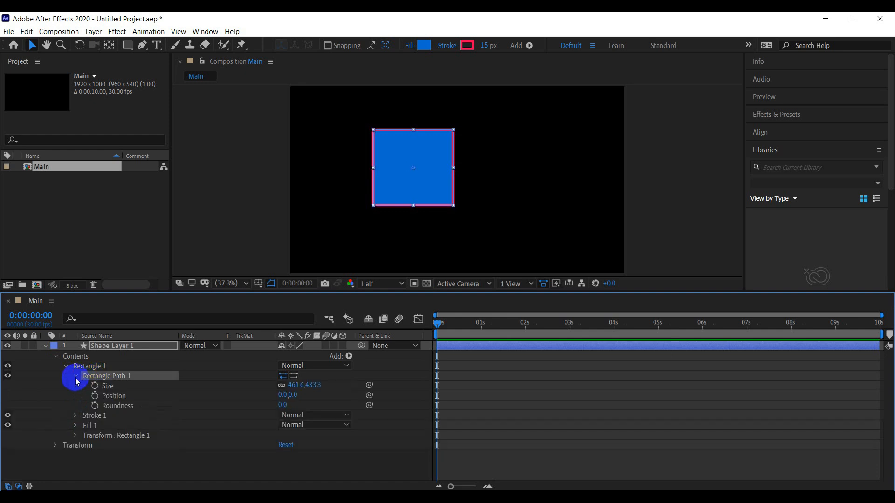
pyautogui.click(114, 397)
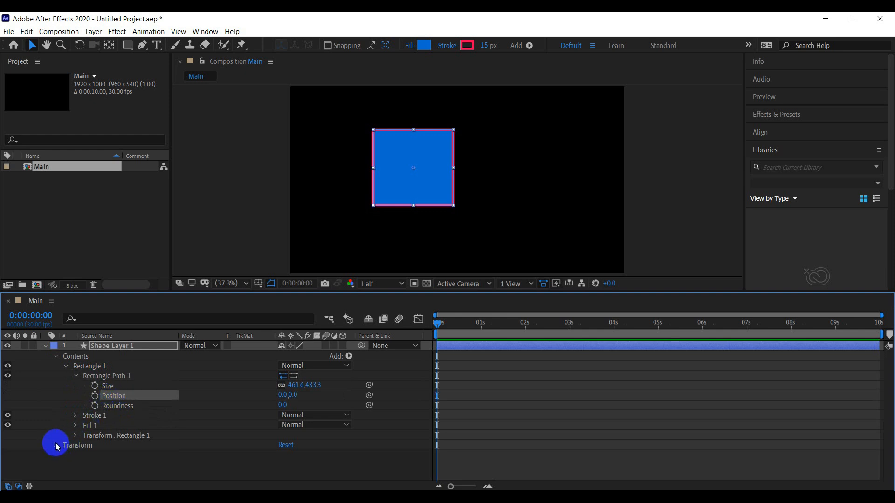
pyautogui.click(65, 366)
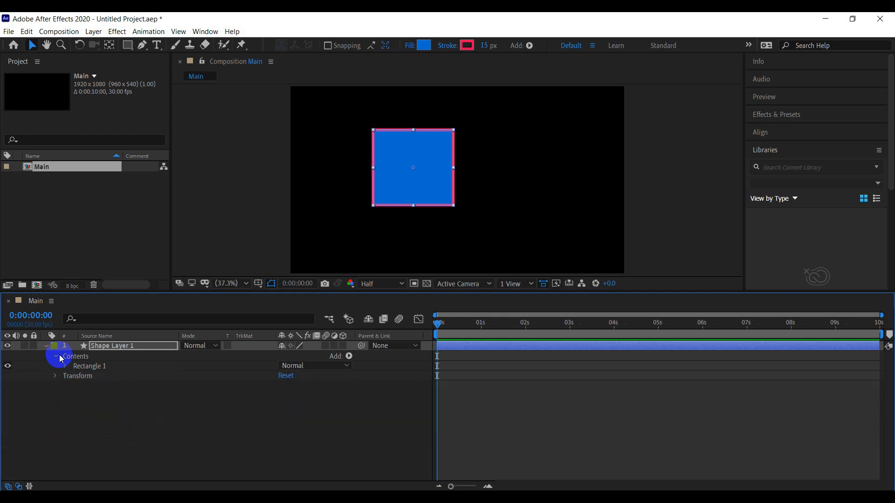
# - Expand the layer's Transform group and review its Anchor Point, Position, Scale, Rotation and Opacity properties
pyautogui.click(65, 357)
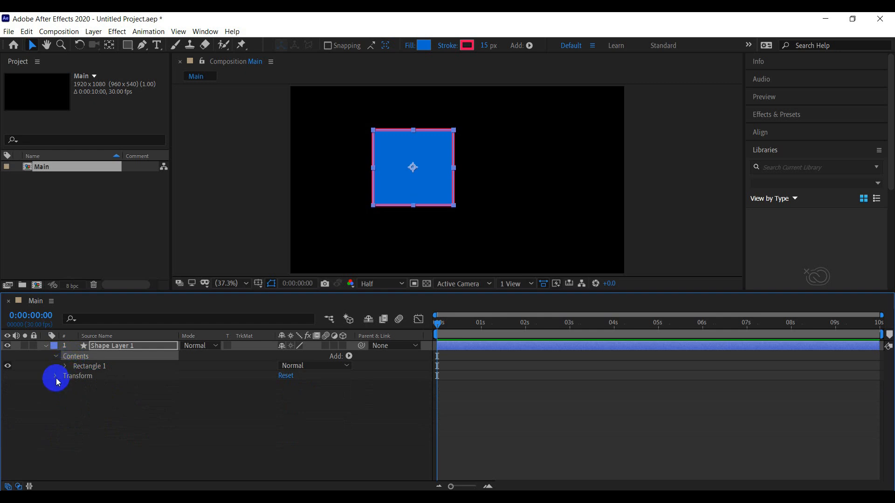
pyautogui.click(57, 376)
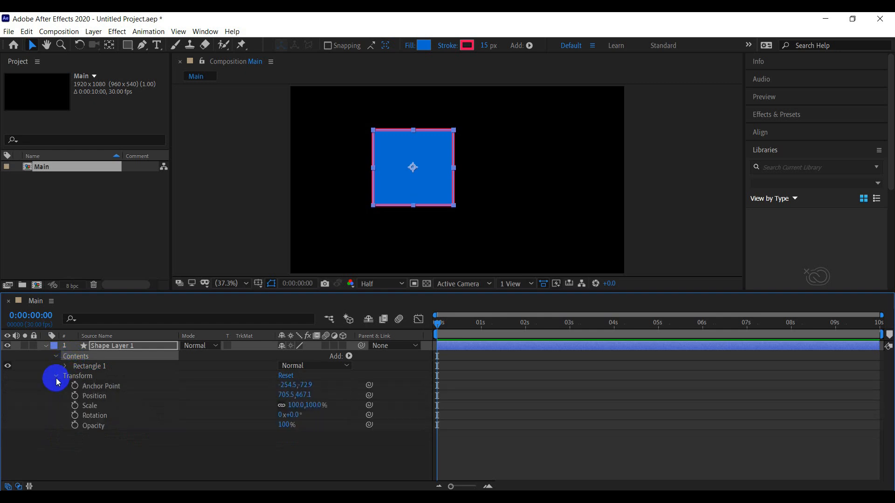
pyautogui.click(98, 389)
pyautogui.click(96, 397)
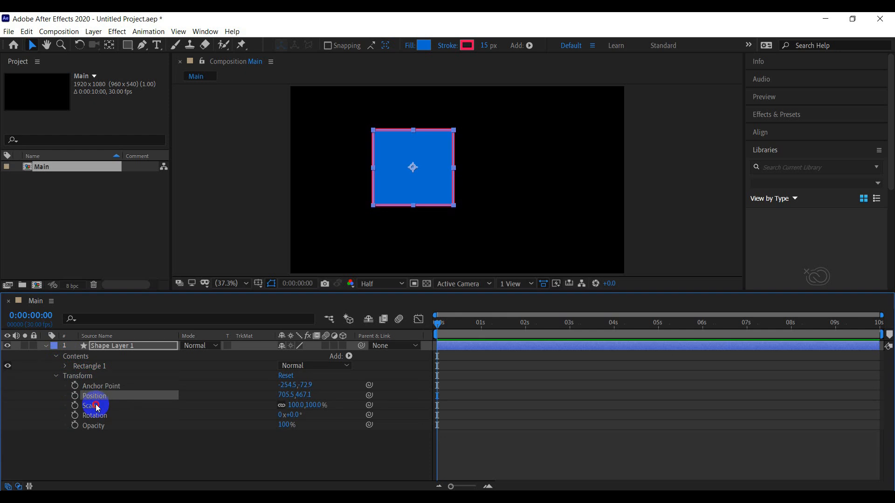
pyautogui.click(94, 407)
pyautogui.click(97, 416)
pyautogui.click(98, 426)
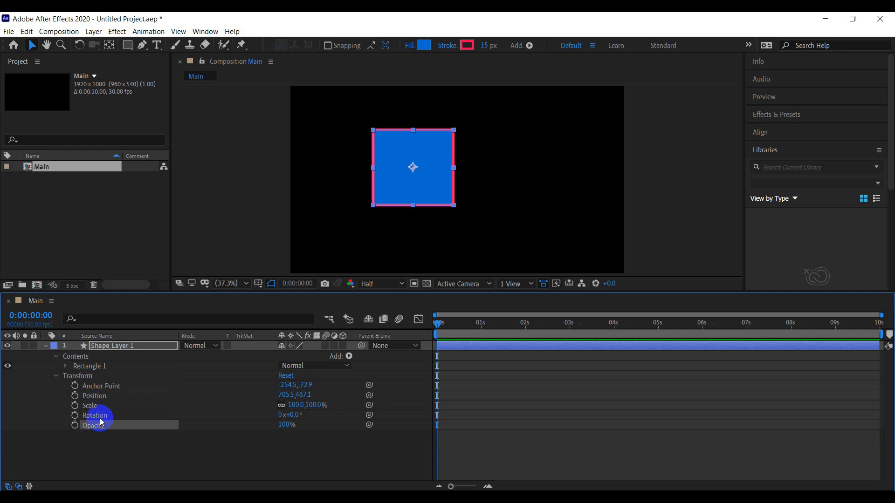
# - Compare the Size and Position properties of Rectangle Path 1 with the Scale property in the layer's Transform group
pyautogui.click(64, 366)
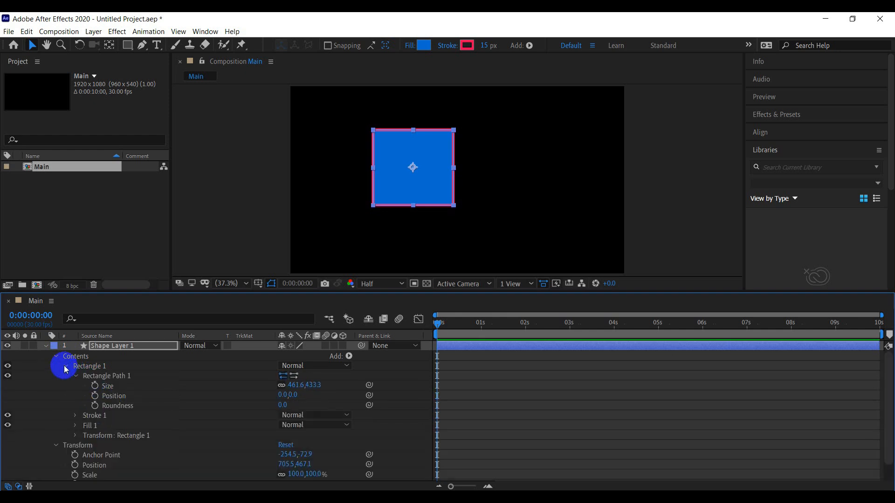
pyautogui.click(114, 397)
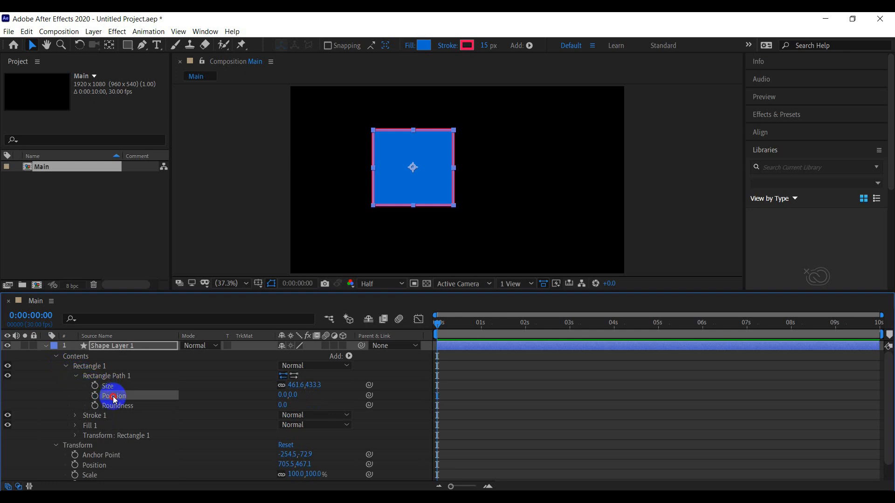
pyautogui.click(109, 387)
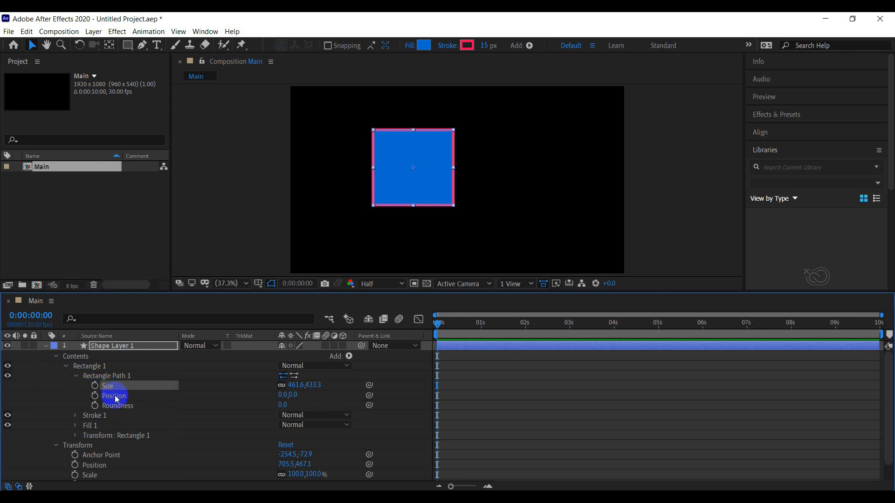
pyautogui.scroll(-2, 96, 459)
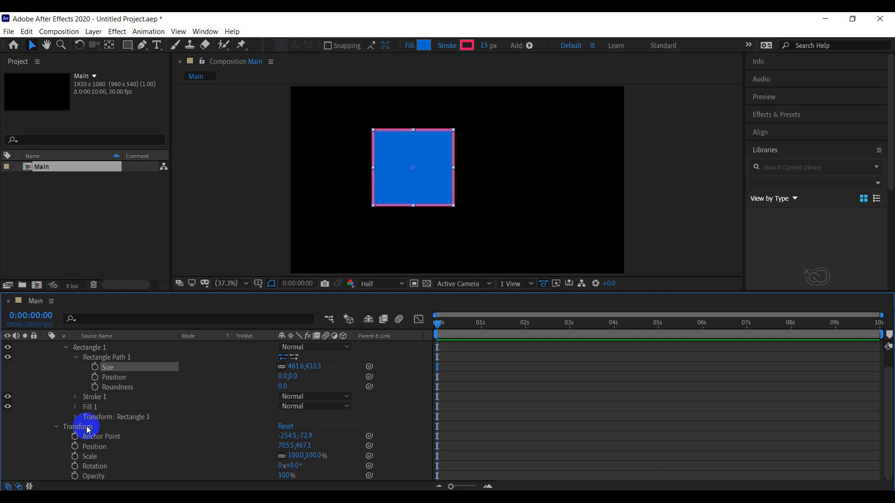
pyautogui.click(90, 457)
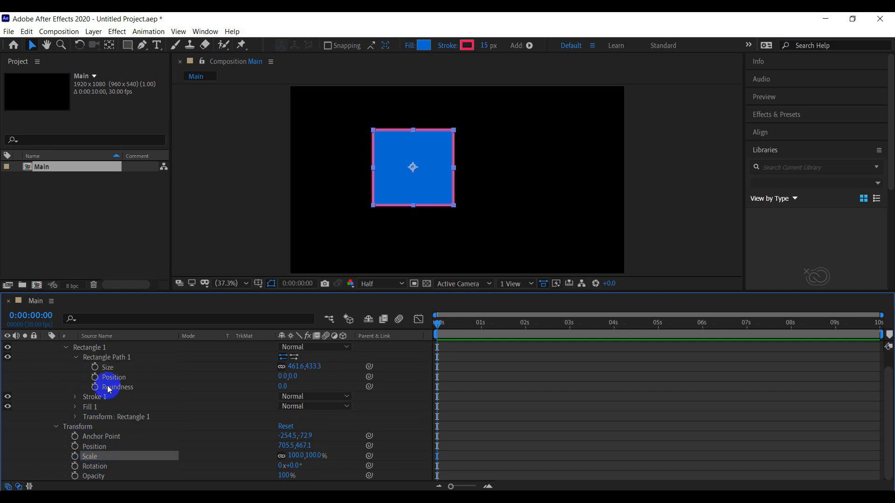
pyautogui.click(107, 369)
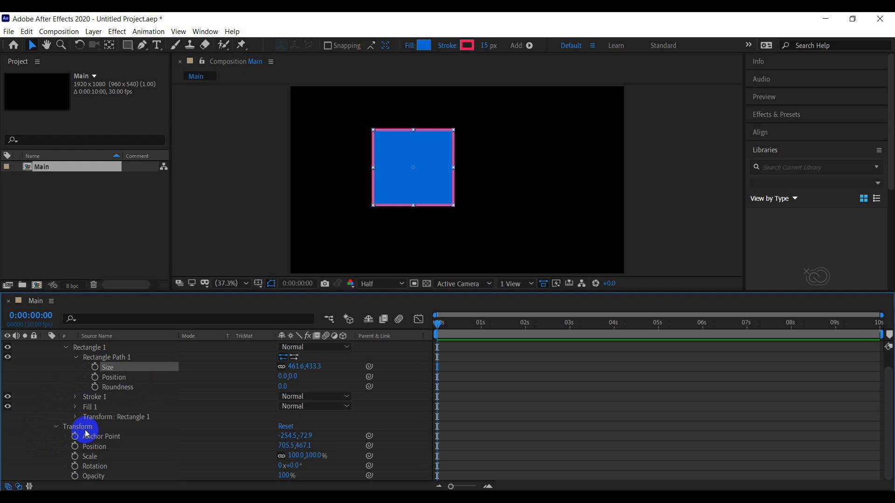
# - Collapse the layer's Transform, Rectangle 1 and Contents groups and review the two main groups of Shape Layer 1
pyautogui.click(55, 426)
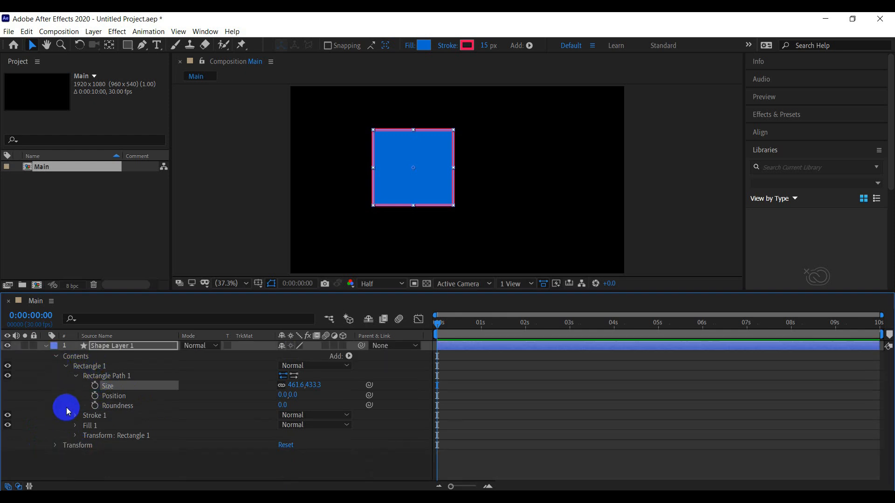
pyautogui.click(65, 367)
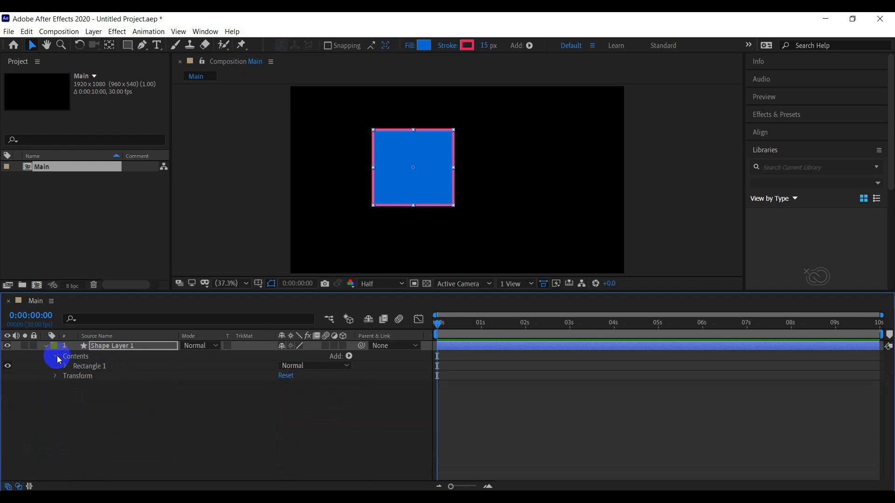
pyautogui.click(55, 357)
pyautogui.click(99, 347)
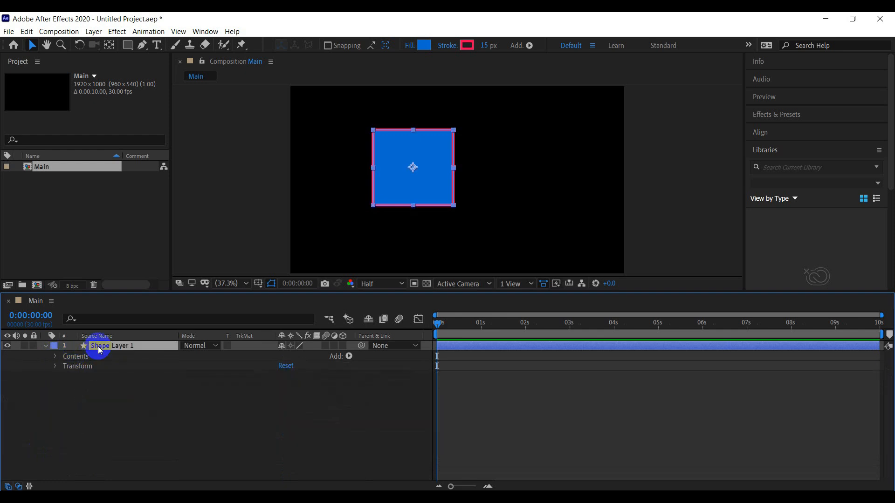
pyautogui.click(76, 358)
pyautogui.click(75, 368)
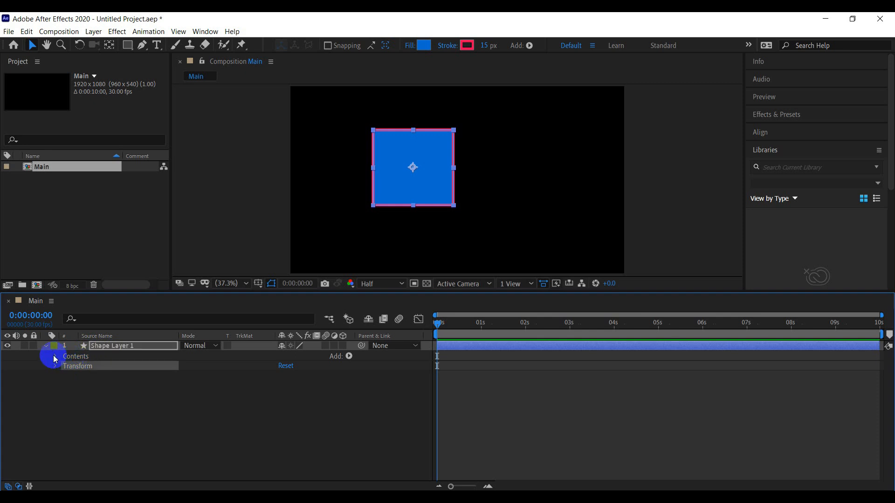
# - Expand Contents and Rectangle 1 to review its path, stroke, fill and transform groups, leaving Rectangle Path 1 expanded
pyautogui.click(56, 357)
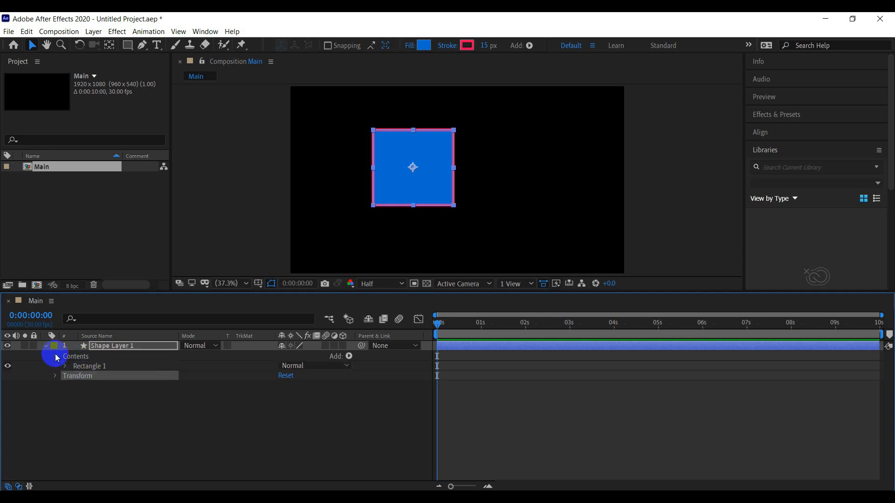
pyautogui.click(77, 365)
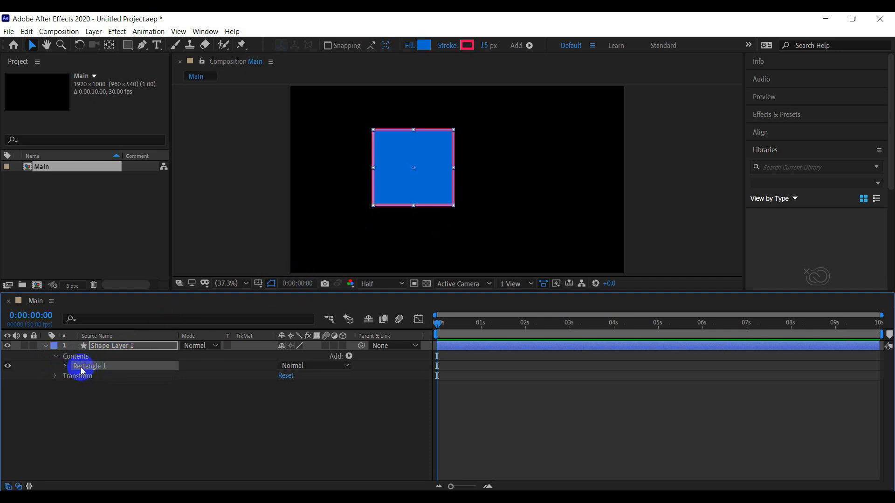
pyautogui.click(66, 366)
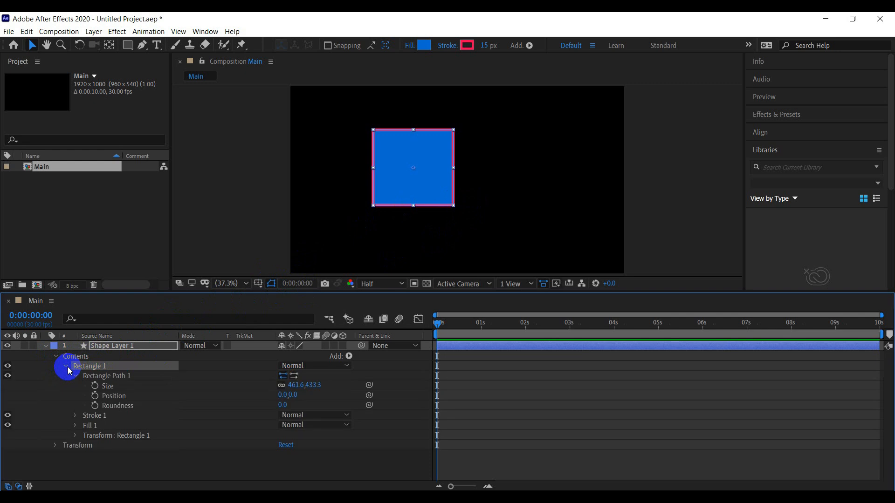
pyautogui.click(77, 376)
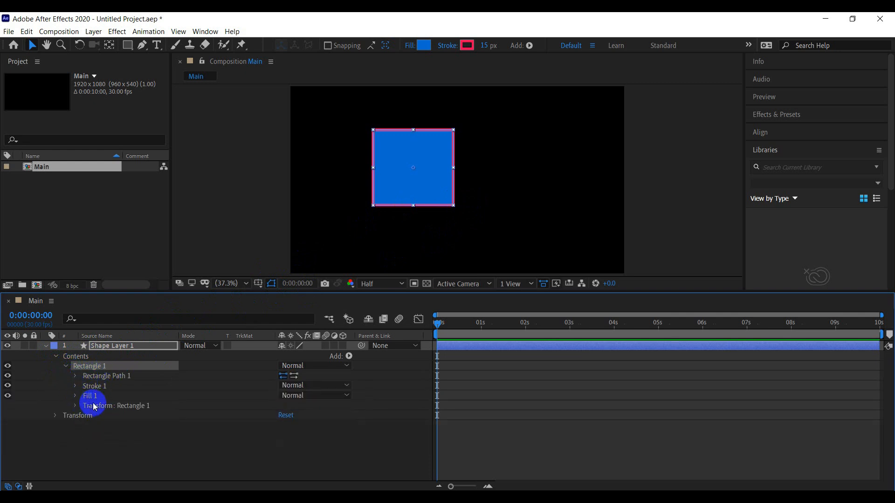
pyautogui.click(76, 376)
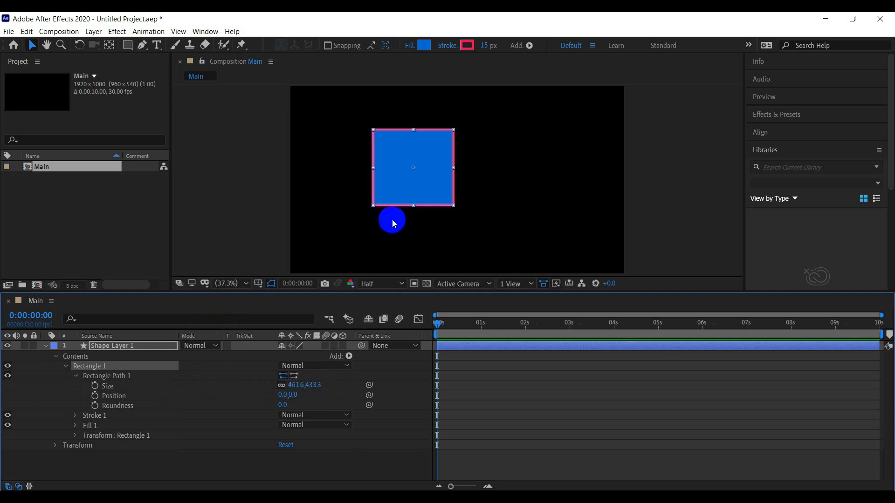
# - Enlarge Rectangle Path 1 to a Size of about 514.6, 450.7, adjusting the height separately while the proportions are unlinked
pyautogui.moveTo(314, 385); pyautogui.dragTo(340, 385)
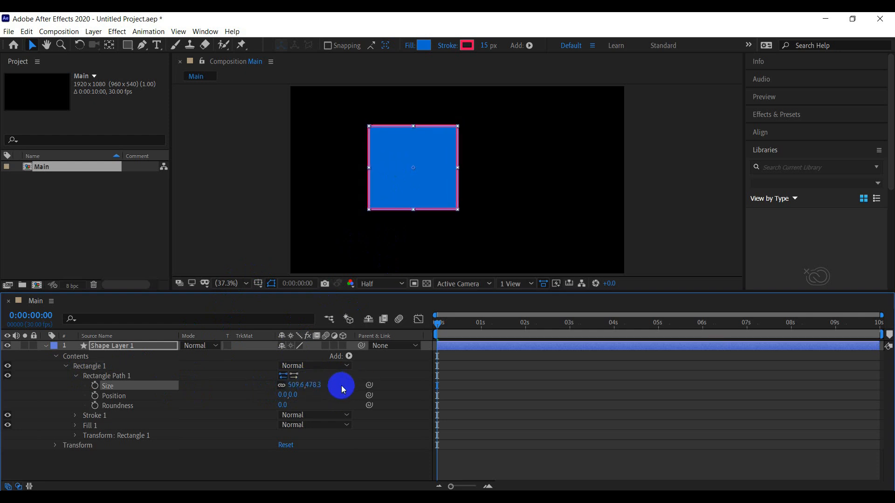
pyautogui.click(282, 385)
pyautogui.moveTo(314, 384)
pyautogui.mouseDown()
pyautogui.moveTo(333, 385)
pyautogui.moveTo(281, 391)
pyautogui.moveTo(345, 391)
pyautogui.moveTo(273, 396)
pyautogui.moveTo(377, 397)
pyautogui.moveTo(256, 399)
pyautogui.moveTo(314, 399)
pyautogui.mouseUp()
pyautogui.click(413, 180)
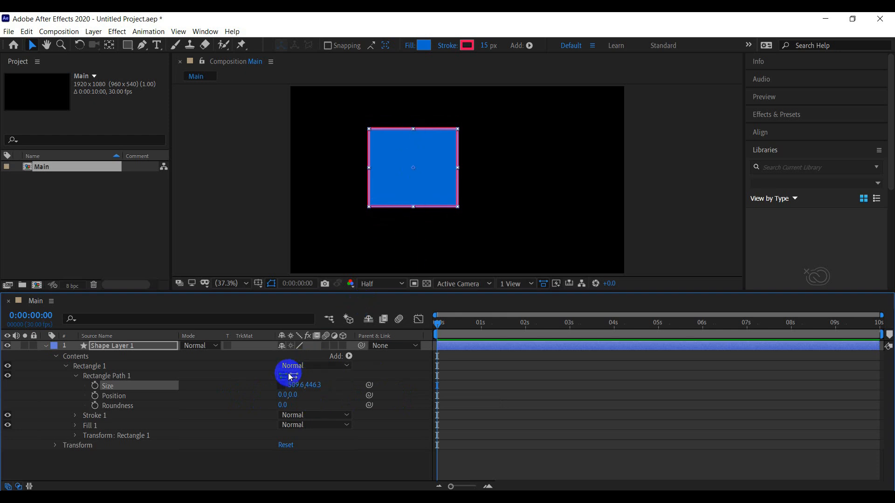
pyautogui.click(281, 385)
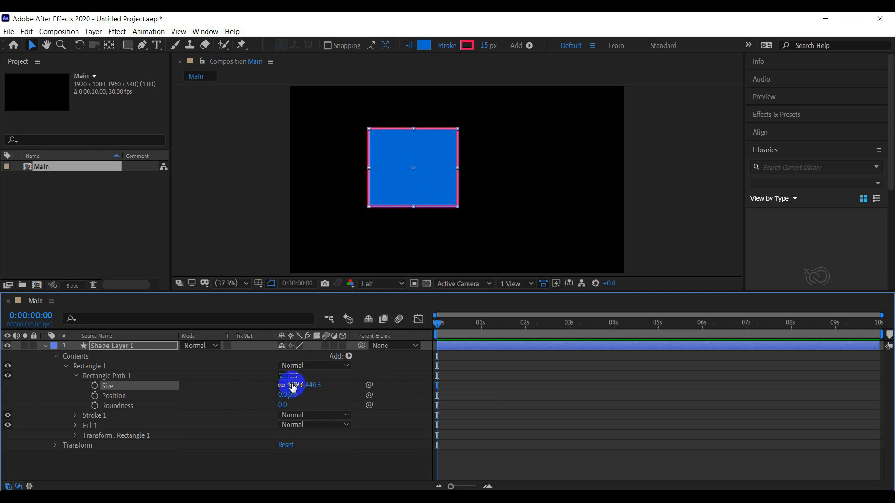
pyautogui.moveTo(293, 387)
pyautogui.mouseDown()
pyautogui.moveTo(306, 383)
pyautogui.moveTo(295, 383)
pyautogui.mouseUp()
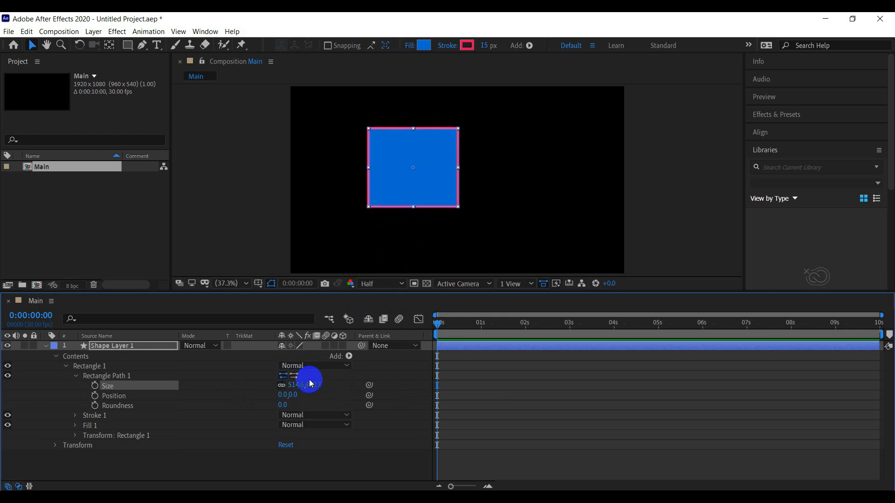
# - Try shifting the Position of Rectangle Path 1, undo each move, and reduce its linked Size to about 513.6, 449.8
pyautogui.click(281, 395)
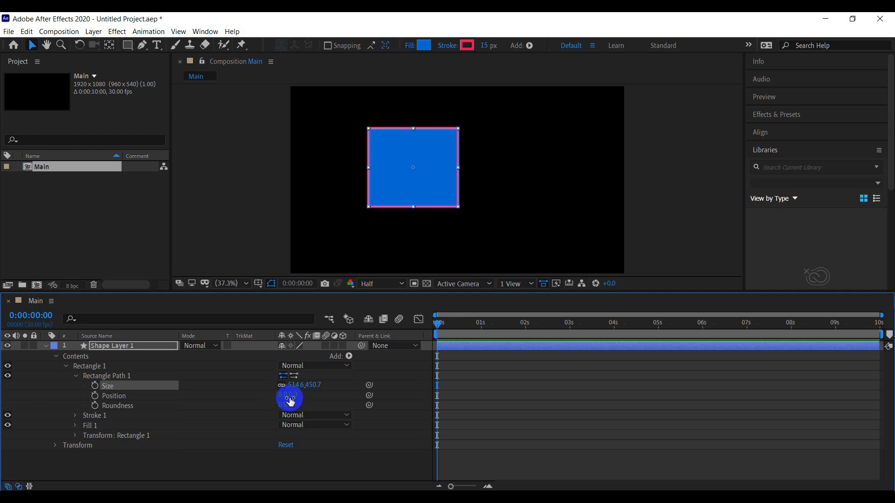
pyautogui.moveTo(283, 396); pyautogui.dragTo(312, 410)
pyautogui.hotkey('ctrl', 'z')
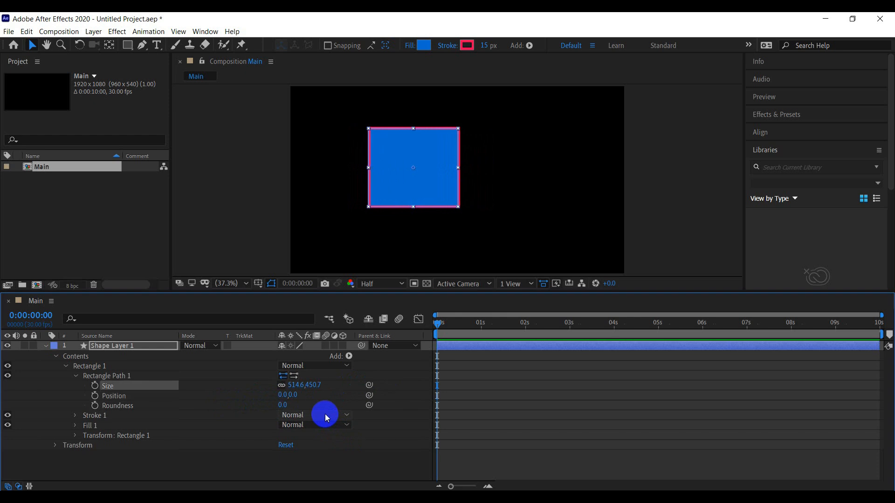
pyautogui.moveTo(295, 395)
pyautogui.mouseDown()
pyautogui.moveTo(329, 394)
pyautogui.moveTo(259, 402)
pyautogui.moveTo(290, 399)
pyautogui.mouseUp()
pyautogui.hotkey('ctrl', 'z')
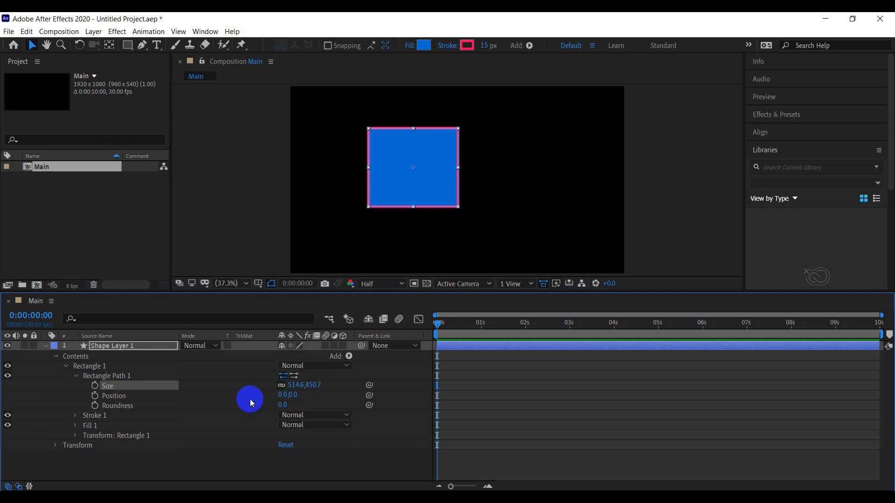
pyautogui.moveTo(293, 396); pyautogui.dragTo(323, 401)
pyautogui.hotkey('ctrl', 'z')
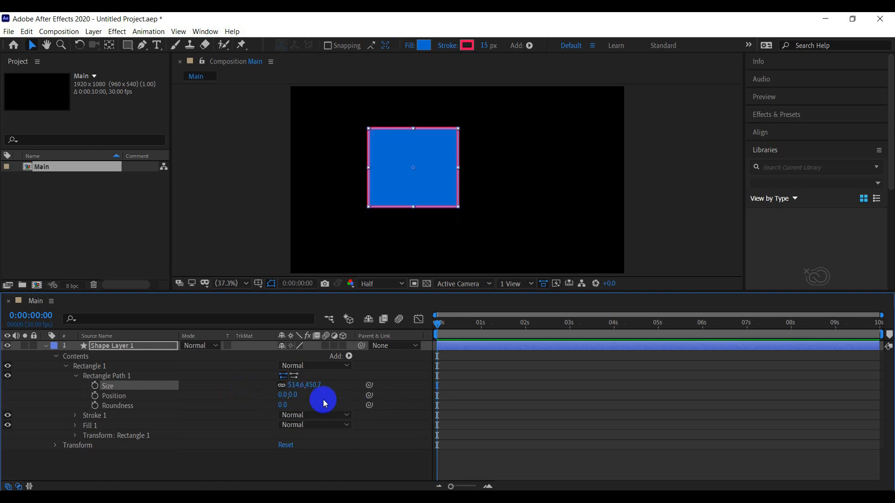
pyautogui.moveTo(296, 385)
pyautogui.mouseDown()
pyautogui.moveTo(310, 387)
pyautogui.moveTo(293, 385)
pyautogui.mouseUp()
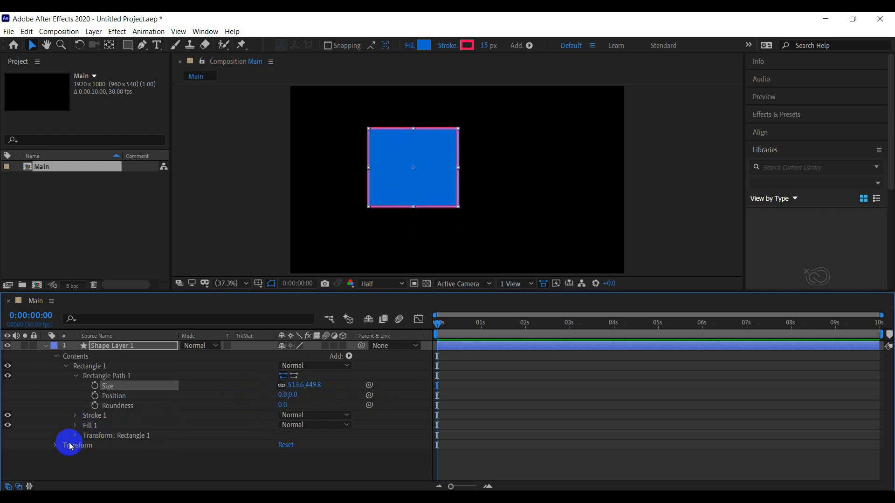
# - Move the whole layer to about 736.5, 497.1 and scale it down slightly in its Transform group, and collapse the group
pyautogui.click(55, 446)
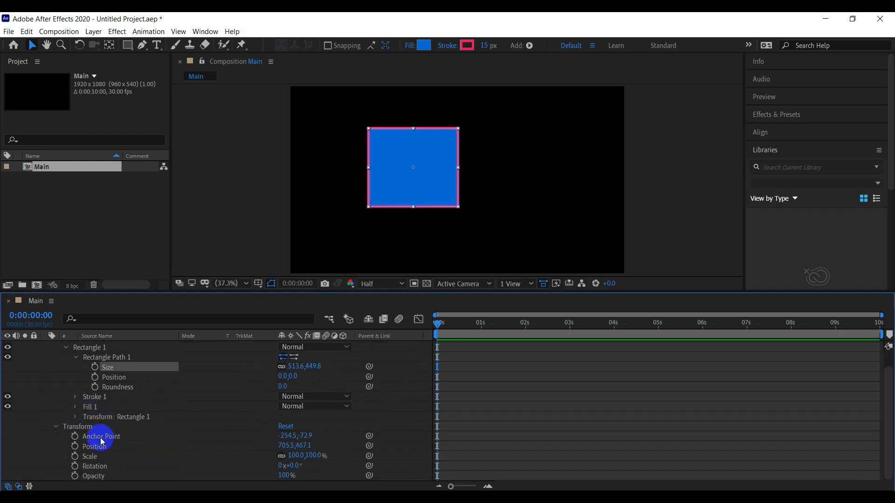
pyautogui.moveTo(283, 449); pyautogui.dragTo(154, 466)
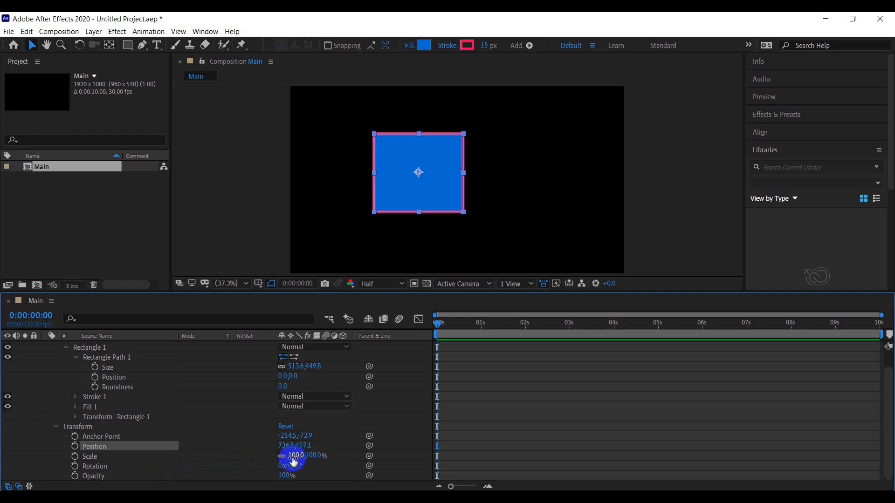
pyautogui.moveTo(295, 455)
pyautogui.mouseDown()
pyautogui.moveTo(311, 460)
pyautogui.moveTo(286, 463)
pyautogui.moveTo(311, 465)
pyautogui.moveTo(304, 465)
pyautogui.mouseUp()
pyautogui.click(56, 427)
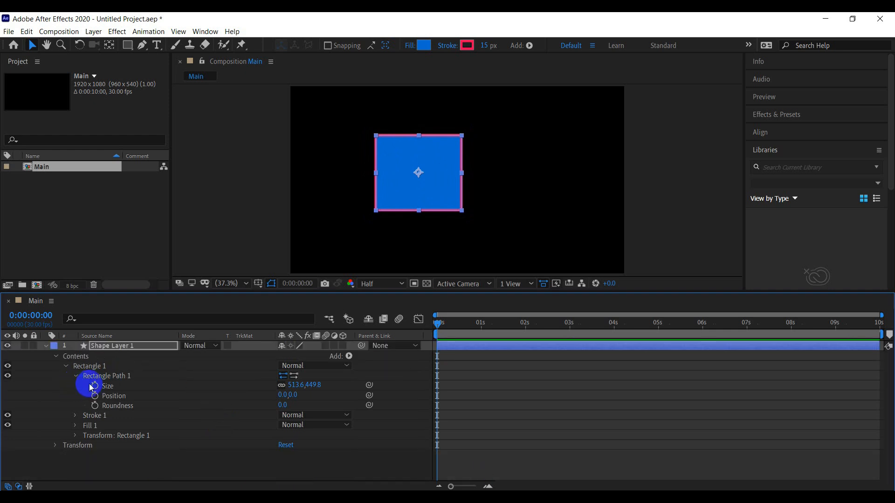
# - Select the Roundness property of Rectangle Path 1, examine the rectangle's corners up close, and fit the composition back in the viewer
pyautogui.click(125, 407)
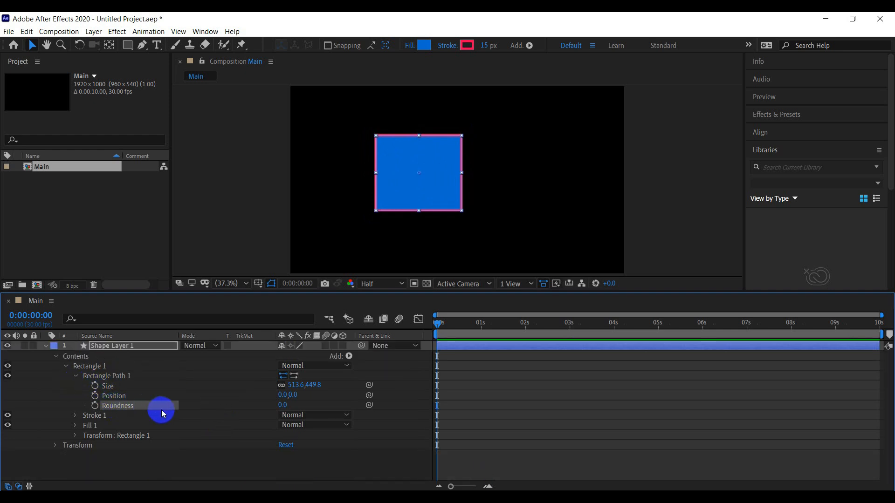
pyautogui.scroll(3, 356, 122)
pyautogui.scroll(-2, 347, 142)
pyautogui.scroll(2, 342, 148)
pyautogui.press('h')
pyautogui.moveTo(298, 135); pyautogui.dragTo(413, 216)
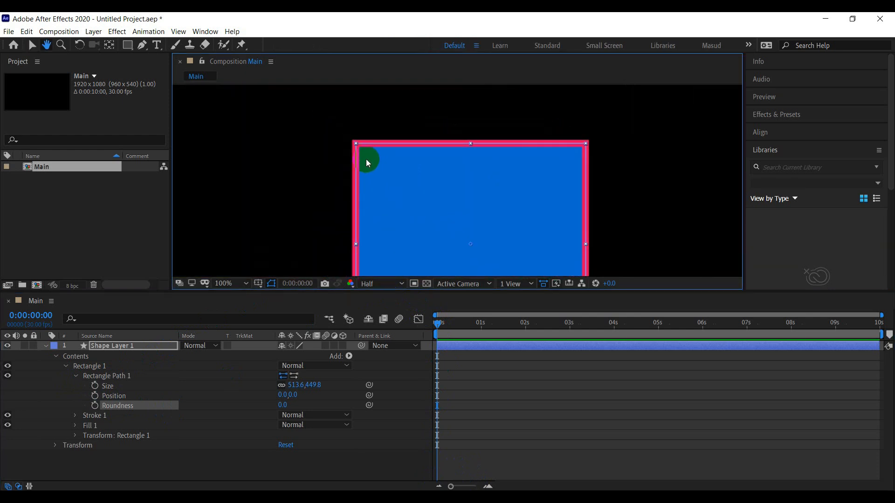
pyautogui.press('v')
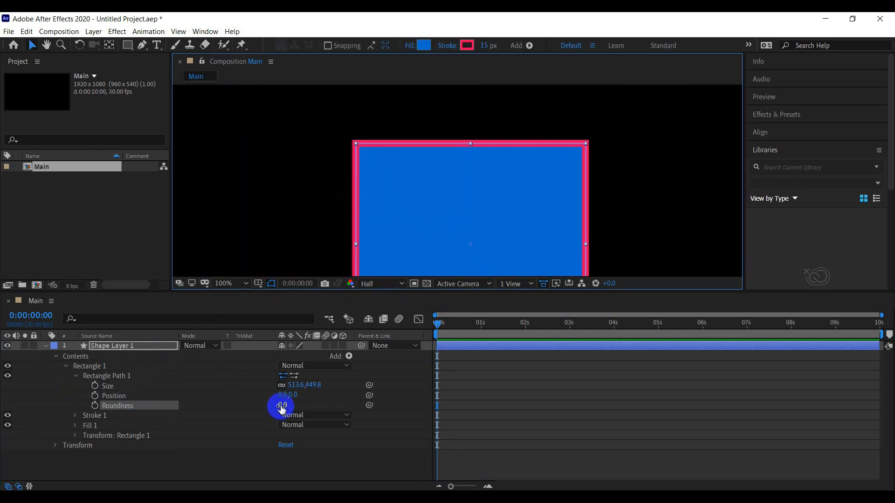
pyautogui.press(',')
pyautogui.press(',')
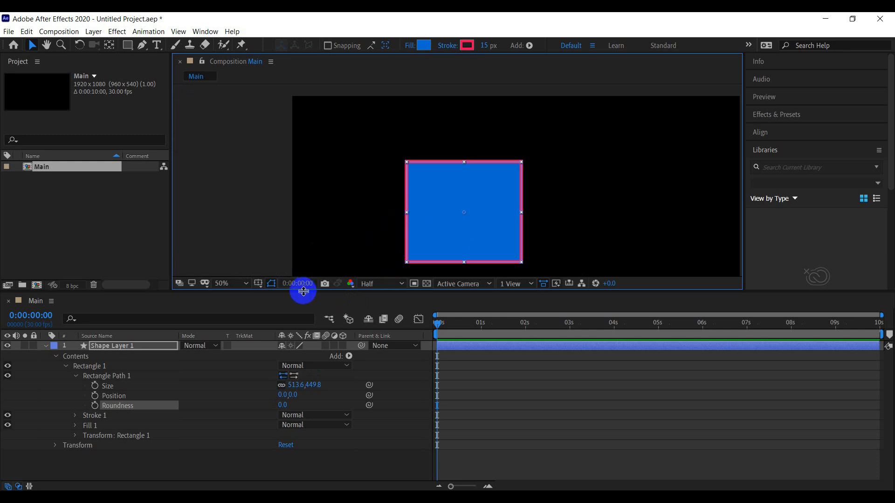
pyautogui.click(235, 284)
pyautogui.click(230, 77)
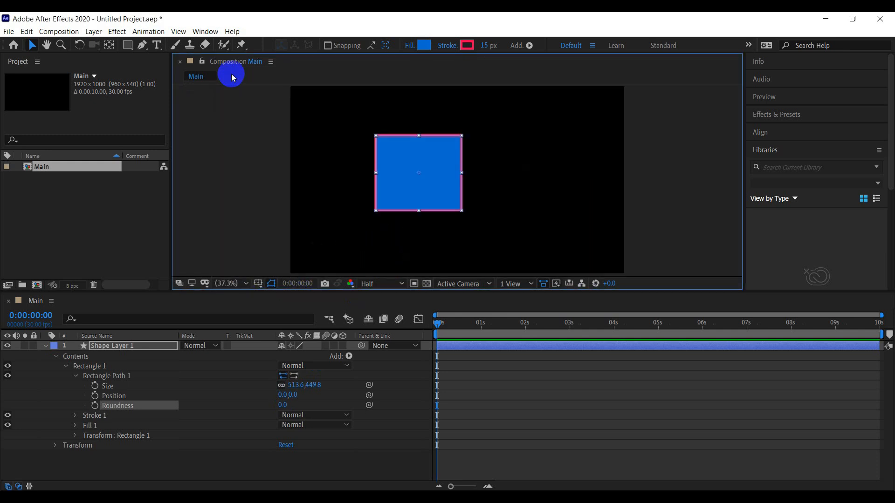
# - Try a Roundness of 10 on Rectangle Path 1 and deselect the layer to check the rectangle's corners
pyautogui.moveTo(379, 293); pyautogui.dragTo(367, 337)
pyautogui.scroll(-1, 138, 444)
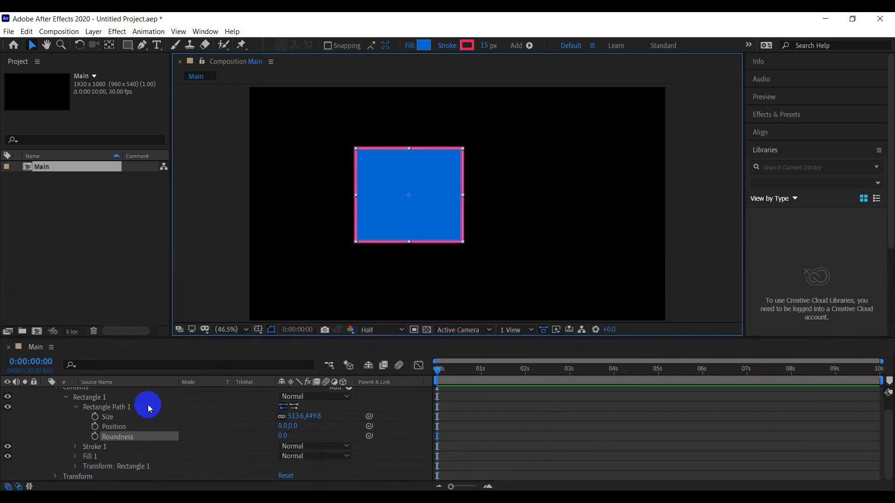
pyautogui.moveTo(282, 437)
pyautogui.mouseDown()
pyautogui.moveTo(376, 441)
pyautogui.moveTo(261, 446)
pyautogui.moveTo(287, 440)
pyautogui.moveTo(278, 439)
pyautogui.mouseUp()
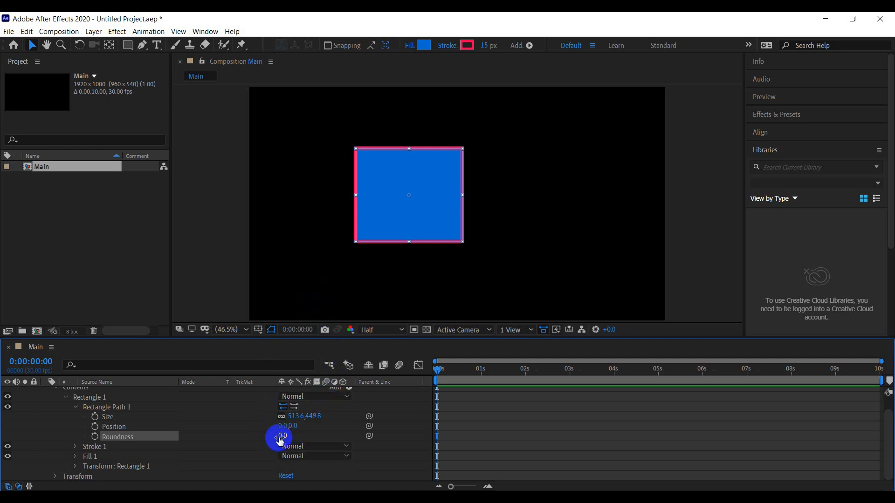
pyautogui.click(282, 436)
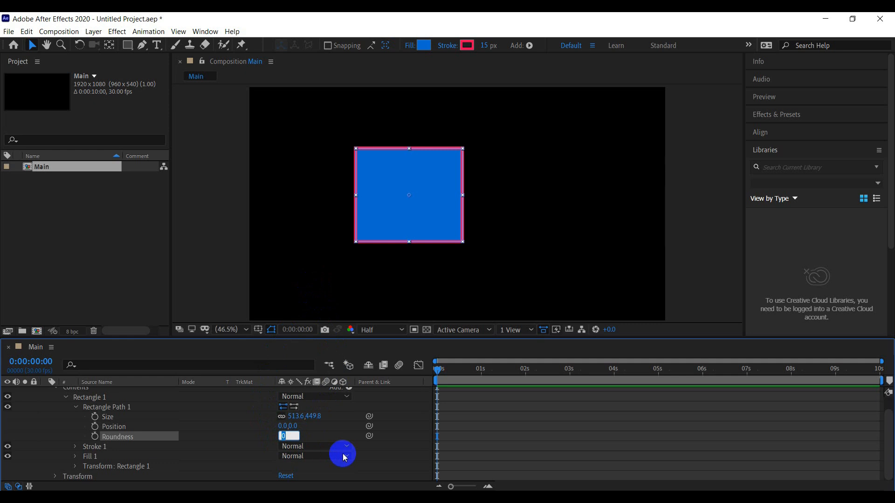
pyautogui.press('Return')
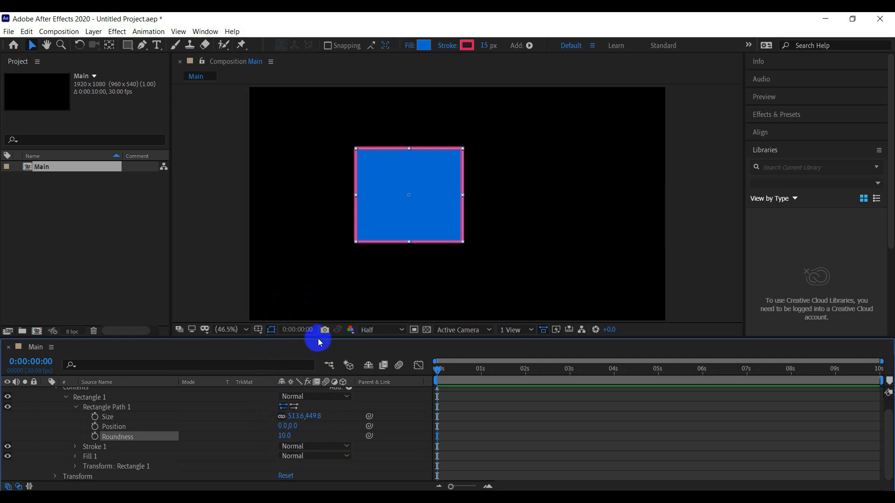
pyautogui.click(242, 175)
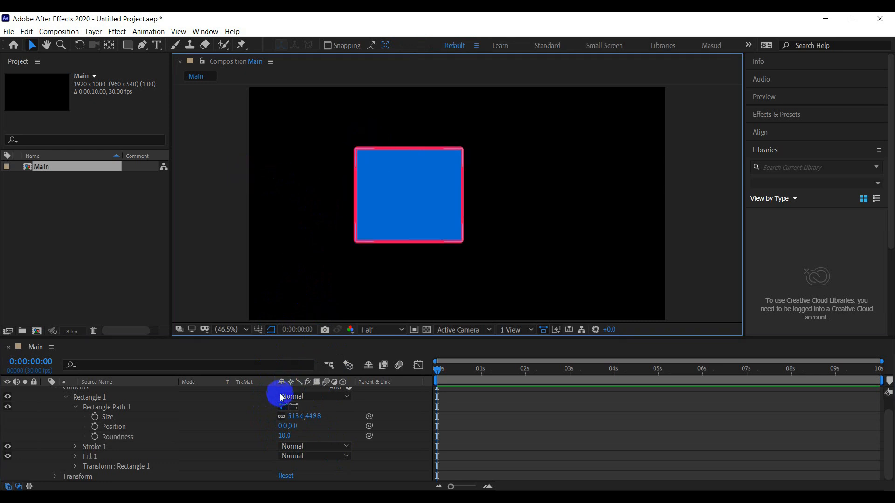
# - Set the Roundness of Rectangle Path 1 back to 0 and collapse the path group
pyautogui.click(282, 436)
pyautogui.write('0')
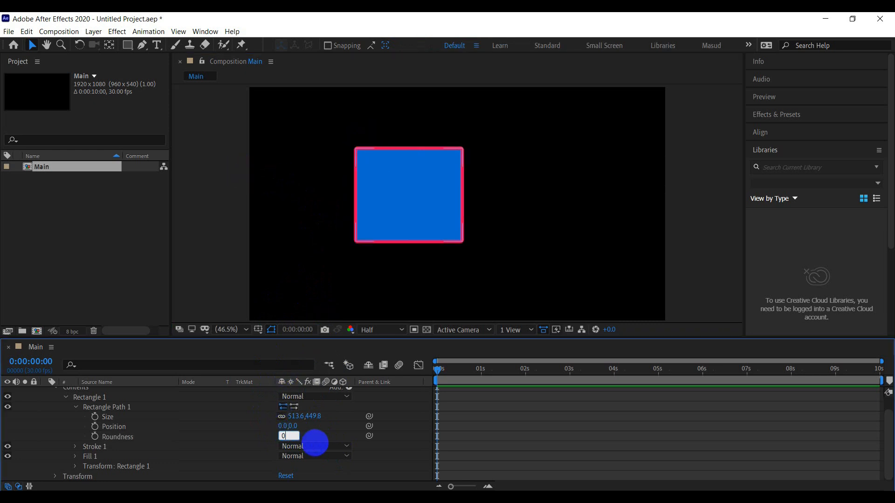
pyautogui.press('Return')
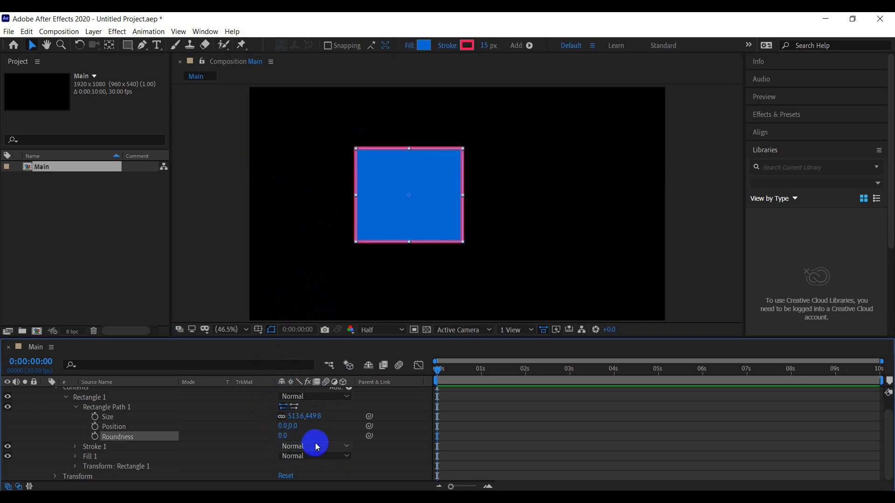
pyautogui.click(77, 408)
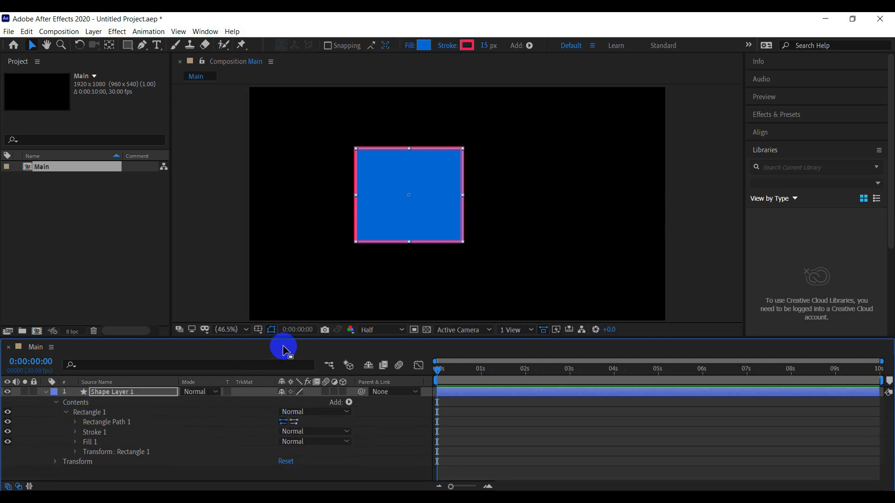
pyautogui.moveTo(296, 337); pyautogui.dragTo(285, 306)
pyautogui.click(347, 384)
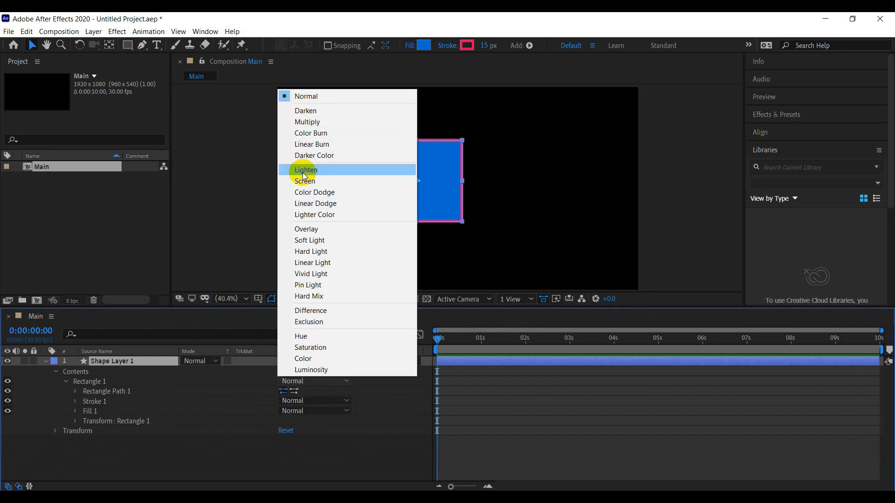
pyautogui.click(212, 322)
pyautogui.click(349, 371)
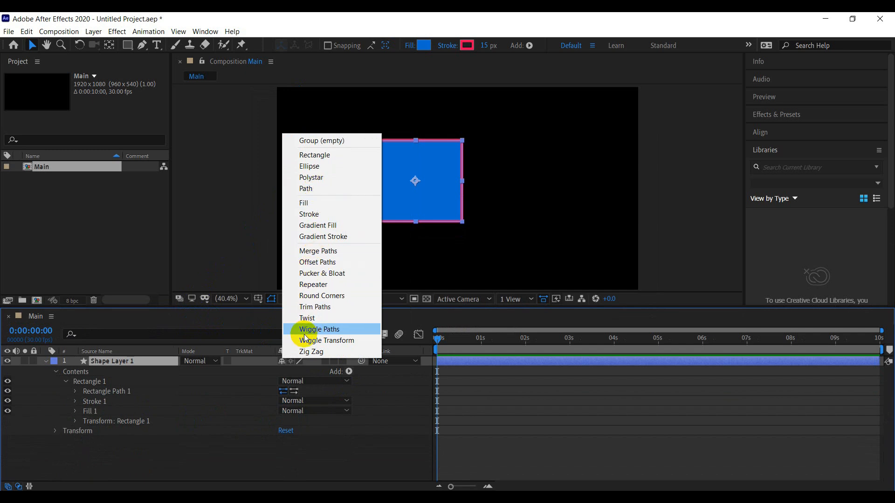
pyautogui.click(375, 371)
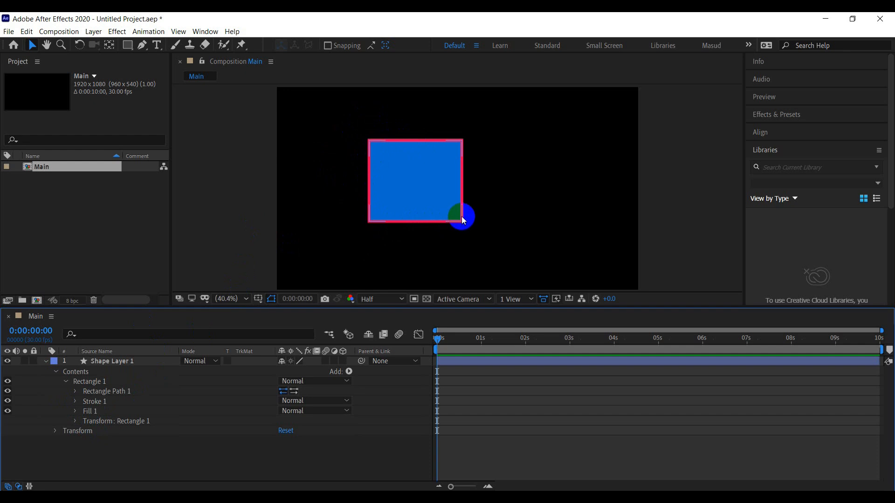
# - Reselect the rectangle's stroke and expand Stroke 1 in the layer contents so that all its properties can be read
pyautogui.click(466, 188)
pyautogui.click(77, 402)
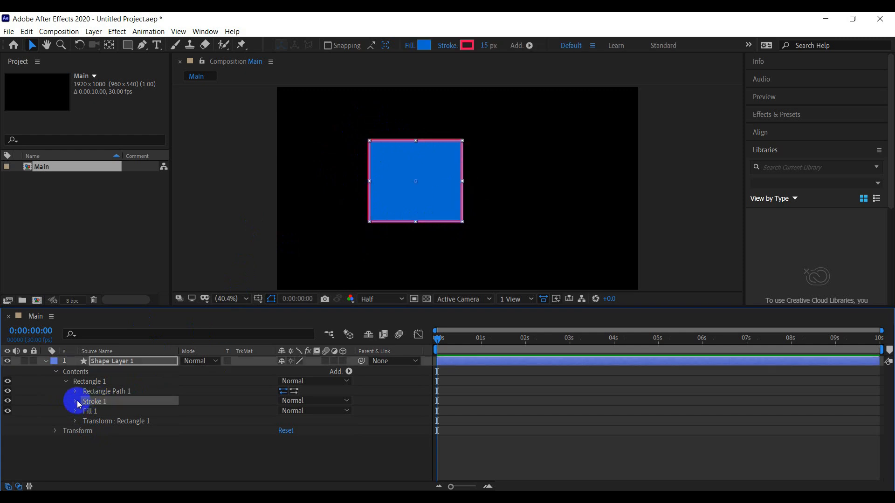
pyautogui.click(75, 401)
pyautogui.scroll(-1, 98, 414)
pyautogui.scroll(1, 112, 436)
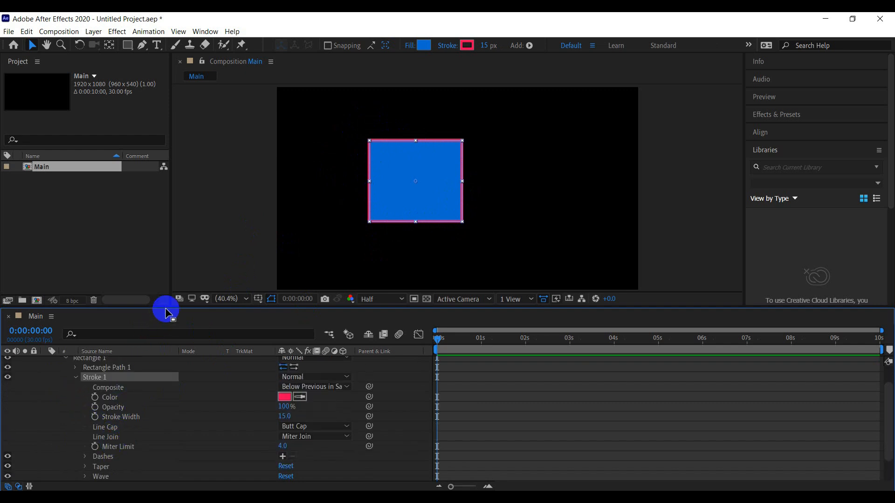
pyautogui.moveTo(165, 305); pyautogui.dragTo(166, 287)
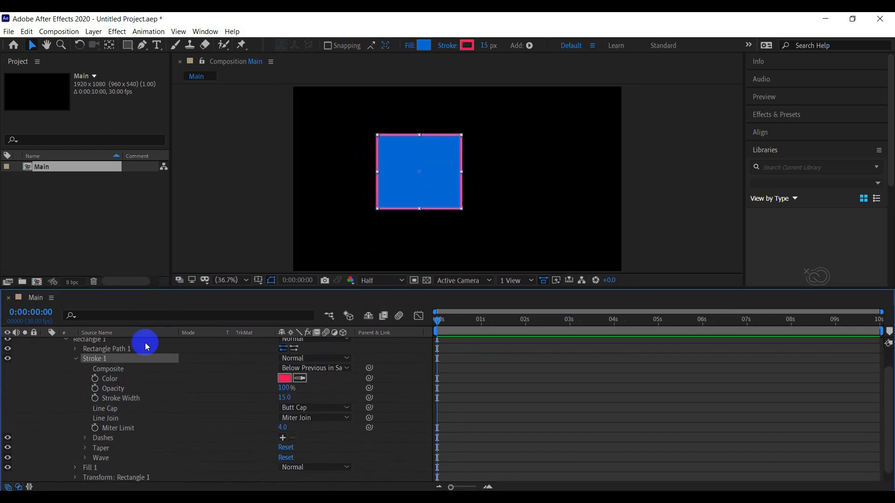
# - Change the Color of Stroke 1 to a bright red after trying other hues
pyautogui.click(117, 378)
pyautogui.click(284, 378)
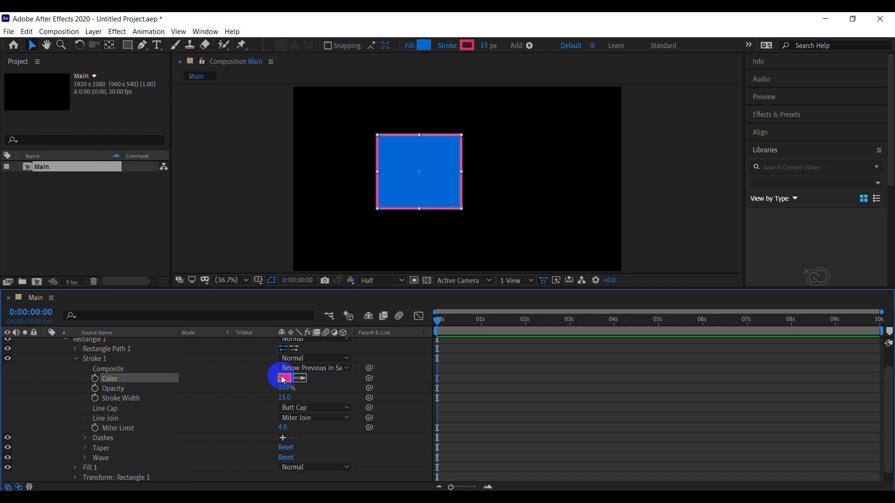
pyautogui.moveTo(666, 188)
pyautogui.mouseDown()
pyautogui.moveTo(667, 261)
pyautogui.moveTo(666, 226)
pyautogui.mouseUp()
pyautogui.moveTo(634, 157)
pyautogui.mouseDown()
pyautogui.moveTo(658, 168)
pyautogui.moveTo(666, 156)
pyautogui.moveTo(662, 275)
pyautogui.mouseUp()
pyautogui.click(667, 166)
pyautogui.moveTo(666, 140); pyautogui.dragTo(661, 111)
pyautogui.click(649, 123)
pyautogui.click(755, 122)
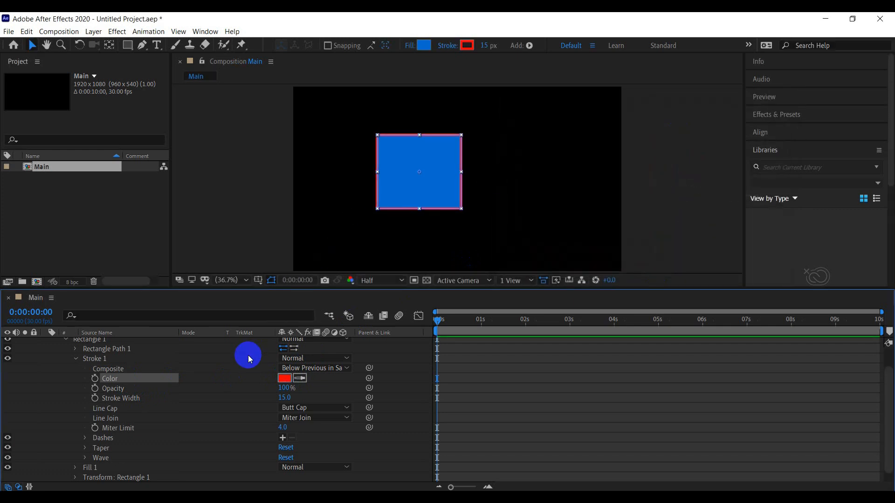
# - Sample the dark grey area outside the composition as the Stroke 1 color, and check the outline with the layer deselected
pyautogui.click(301, 379)
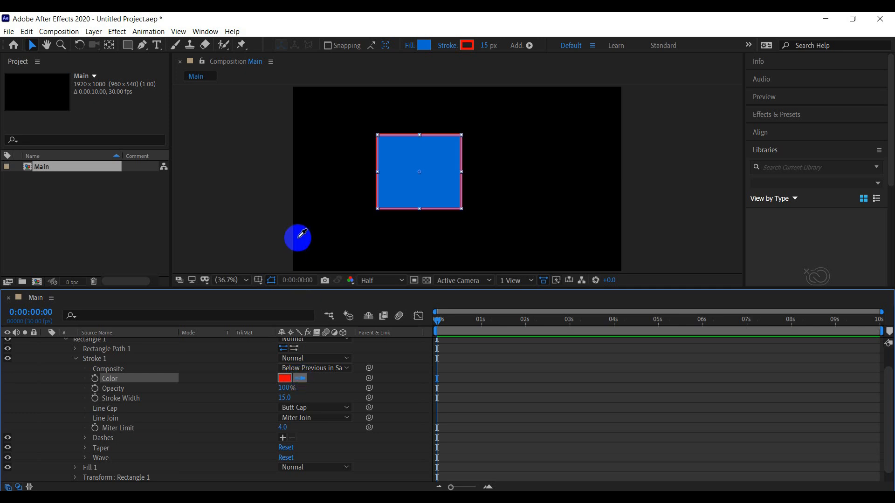
pyautogui.click(251, 165)
pyautogui.click(261, 152)
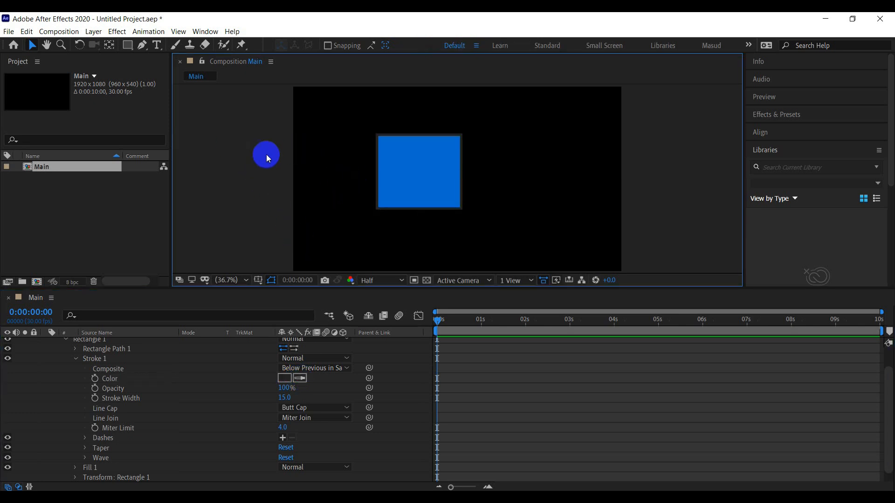
pyautogui.click(388, 198)
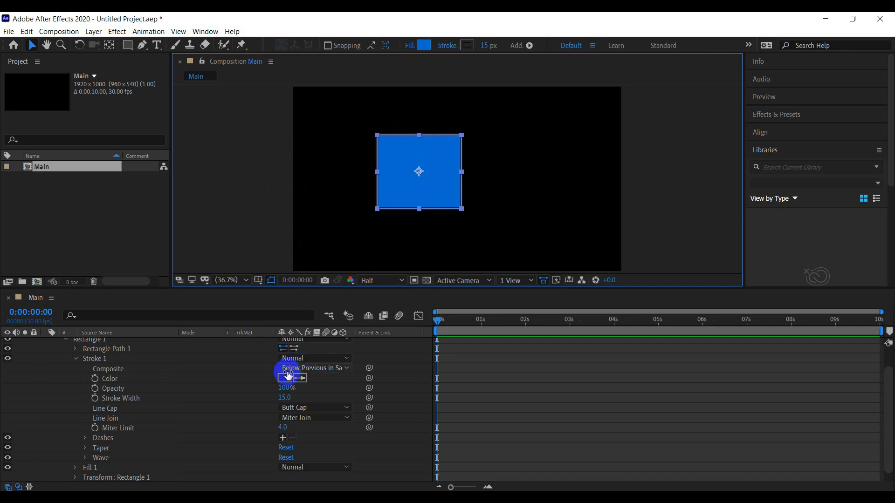
# - Set the Color of Stroke 1 back to bright red
pyautogui.click(284, 379)
pyautogui.moveTo(631, 150)
pyautogui.mouseDown()
pyautogui.moveTo(649, 125)
pyautogui.moveTo(683, 121)
pyautogui.mouseUp()
pyautogui.click(746, 122)
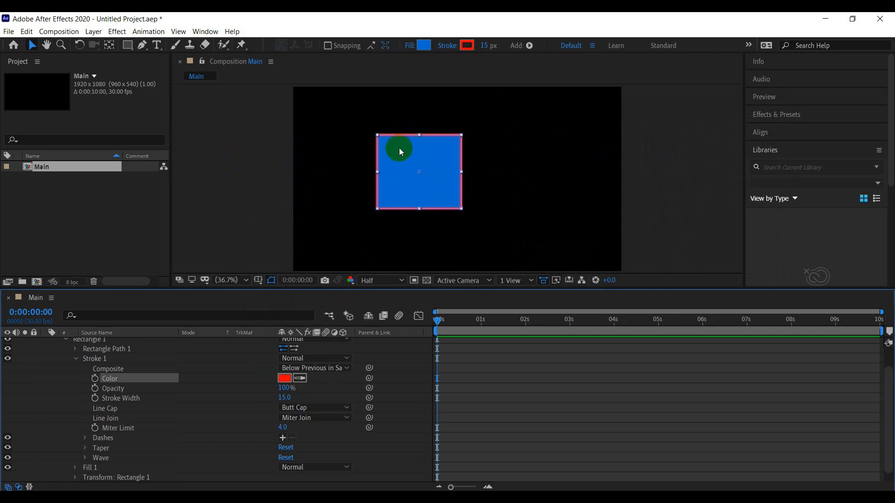
# - Try the Opacity of Stroke 1 at 50% while viewing the outline up close, and restore it to 100%
pyautogui.click(114, 389)
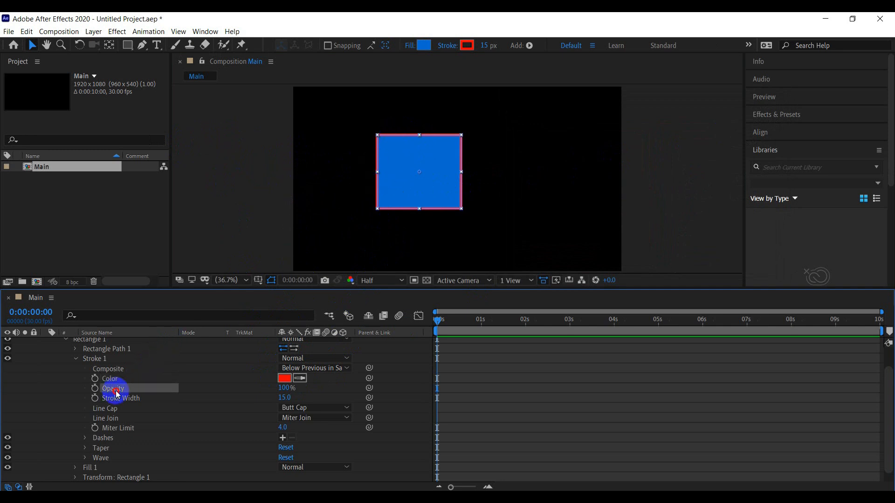
pyautogui.press('/')
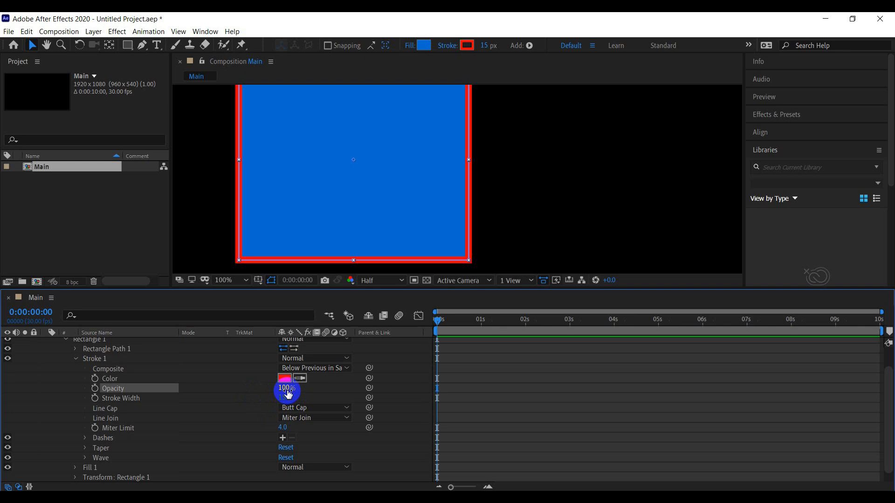
pyautogui.moveTo(286, 390)
pyautogui.mouseDown()
pyautogui.moveTo(248, 391)
pyautogui.moveTo(260, 366)
pyautogui.mouseUp()
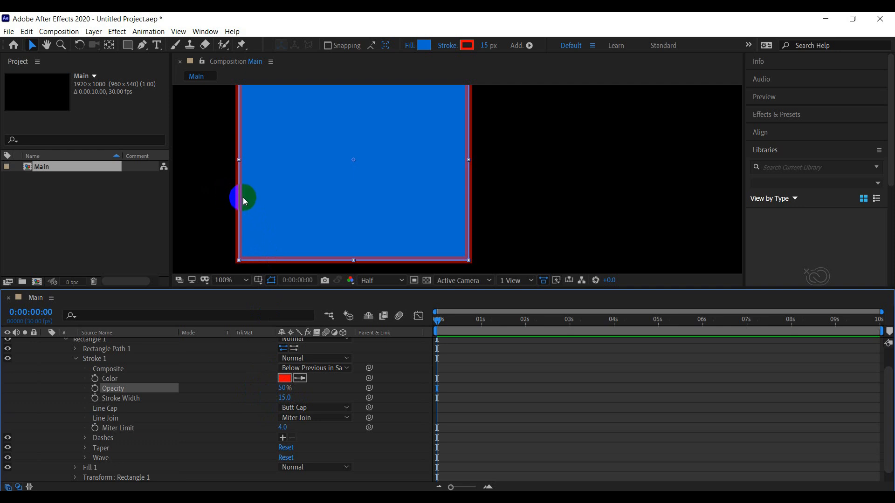
pyautogui.moveTo(286, 389)
pyautogui.mouseDown()
pyautogui.moveTo(335, 393)
pyautogui.moveTo(344, 406)
pyautogui.mouseUp()
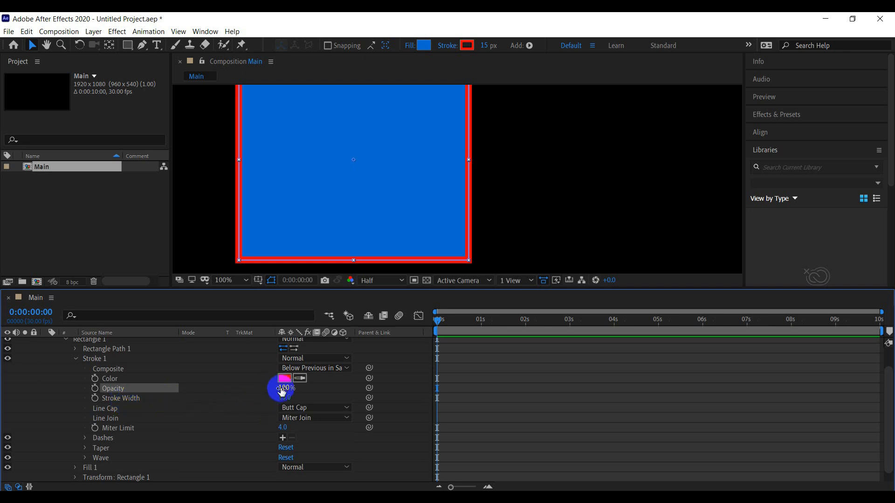
pyautogui.scroll(-1, 469, 207)
pyautogui.scroll(1, 470, 207)
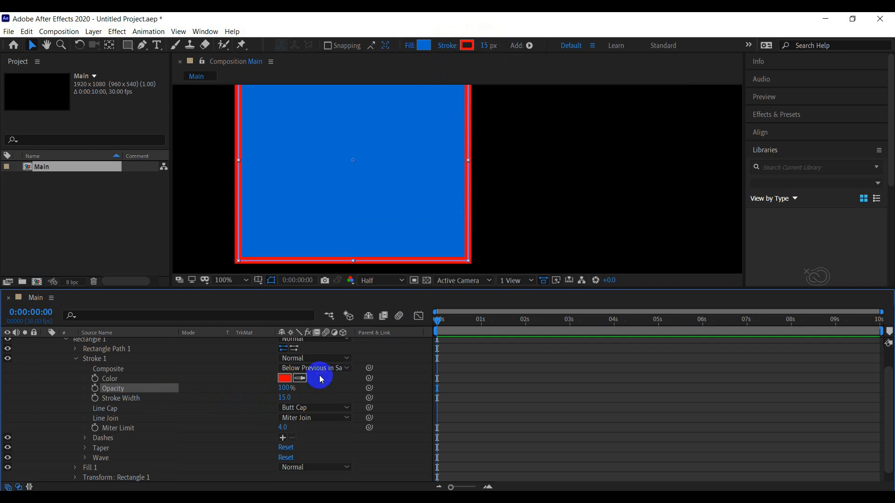
# - Increase the Stroke Width of Stroke 1 to 25 and inspect the rectangle's upper edge
pyautogui.moveTo(283, 398)
pyautogui.mouseDown()
pyautogui.moveTo(320, 399)
pyautogui.moveTo(285, 399)
pyautogui.moveTo(312, 401)
pyautogui.moveTo(293, 399)
pyautogui.mouseUp()
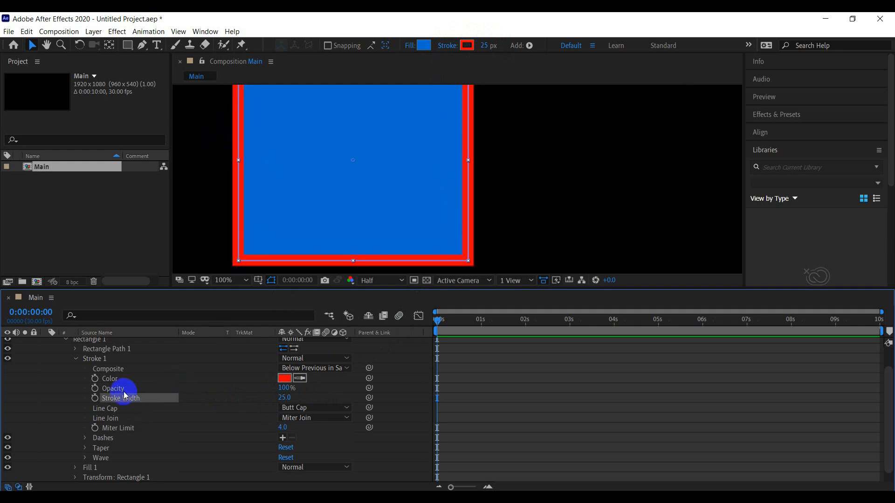
pyautogui.press('space')
pyautogui.moveTo(246, 142); pyautogui.dragTo(309, 257)
pyautogui.scroll(1, 282, 177)
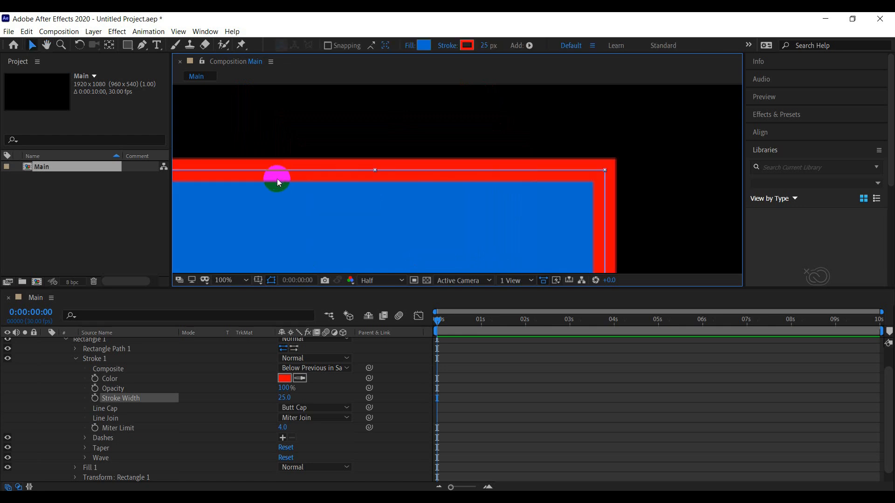
pyautogui.scroll(-1, 280, 178)
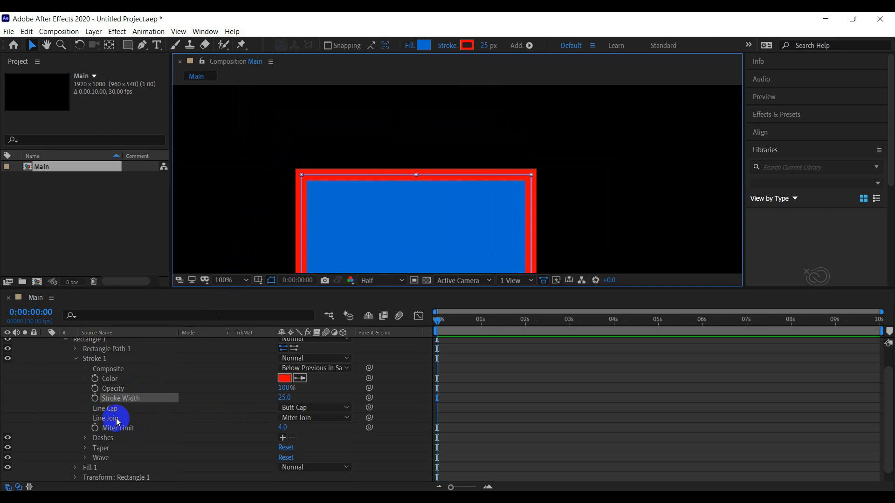
# - Set the Line Join of Stroke 1 to Round Join and compare the corner up close with Rectangle Path 1's Roundness property
pyautogui.click(308, 417)
pyautogui.click(307, 440)
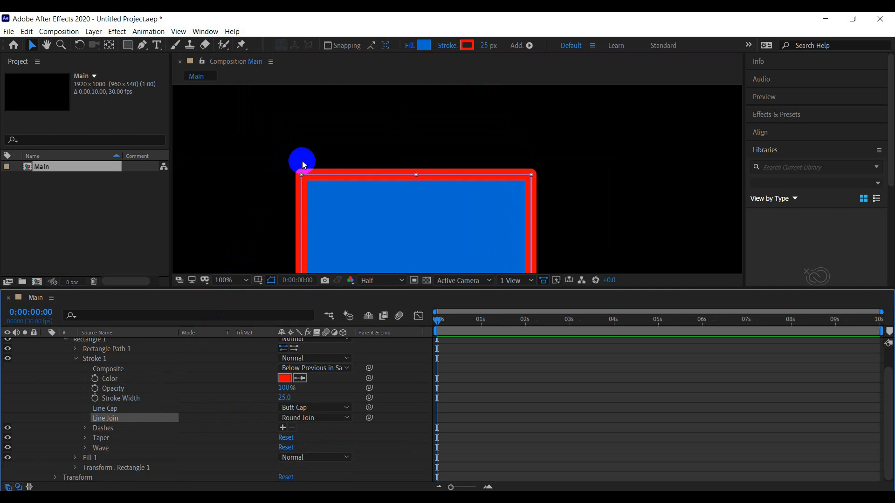
pyautogui.click(78, 349)
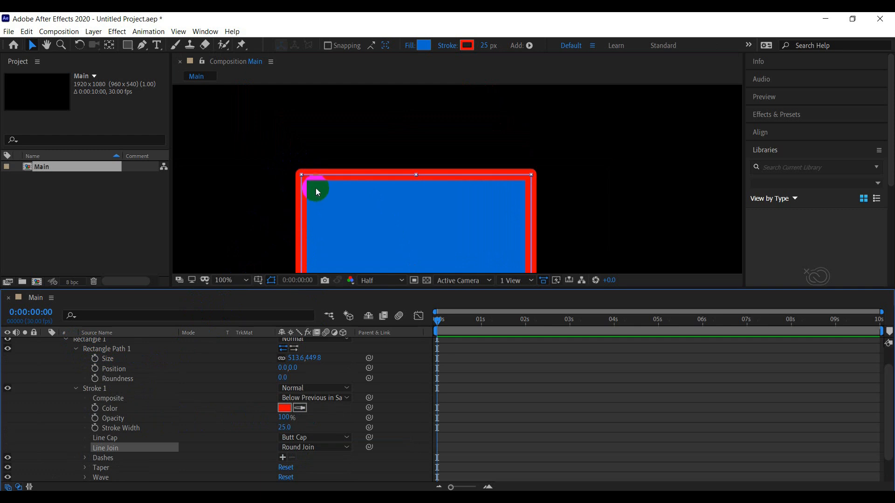
pyautogui.scroll(2, 308, 180)
pyautogui.scroll(-1, 284, 182)
pyautogui.press('space')
pyautogui.moveTo(257, 202); pyautogui.dragTo(460, 206)
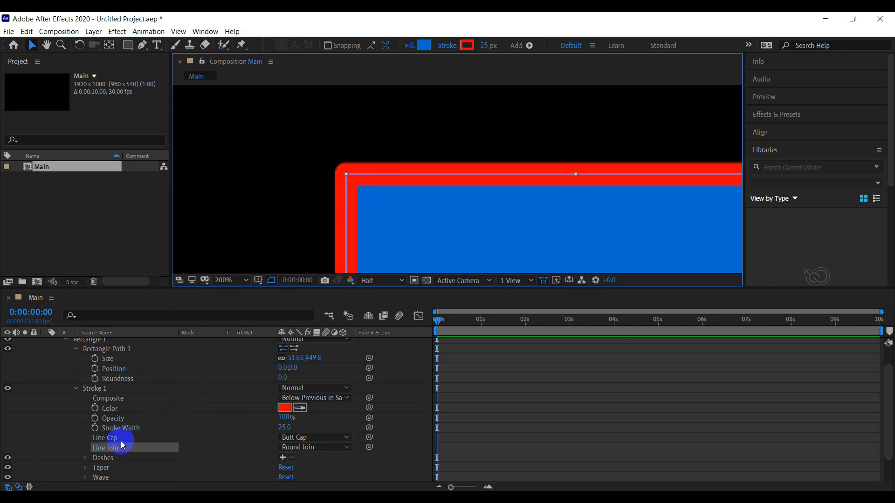
pyautogui.click(76, 348)
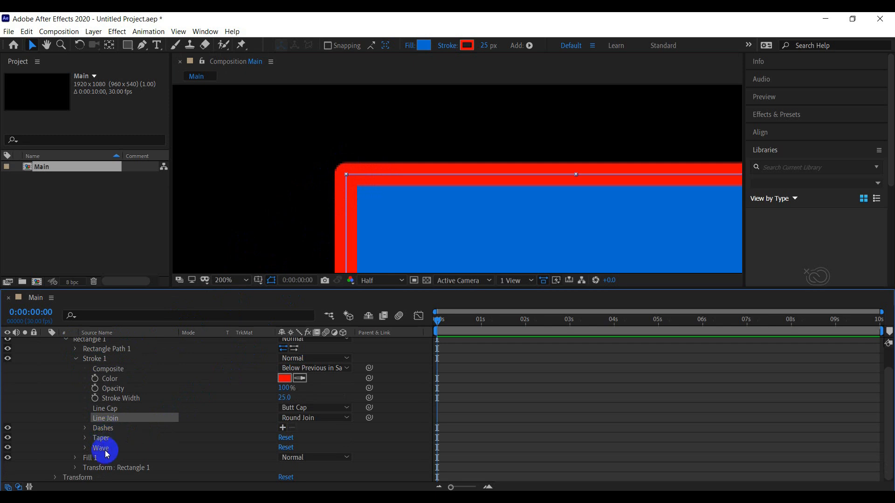
# - Collapse Stroke 1, expand Fill 1, and lower the fill's Opacity to 42% with the whole composition in view
pyautogui.click(75, 362)
pyautogui.click(233, 280)
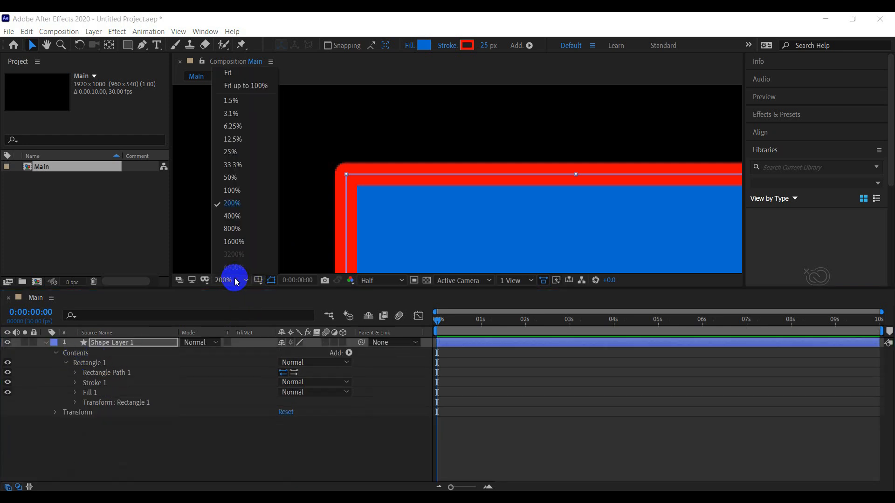
pyautogui.click(236, 74)
pyautogui.click(76, 393)
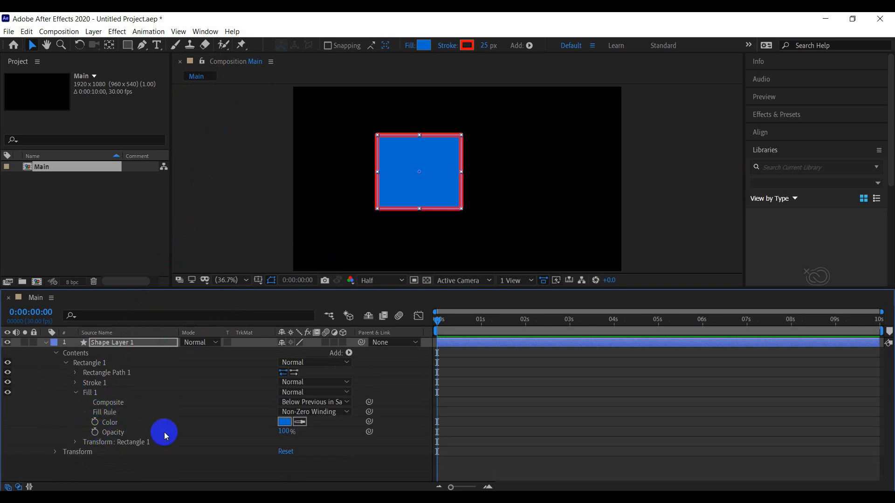
pyautogui.moveTo(282, 431); pyautogui.dragTo(257, 438)
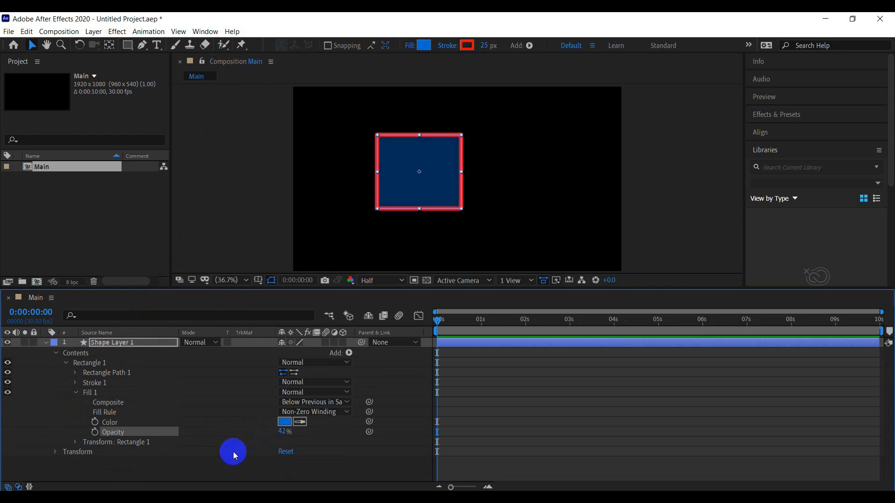
# - Deselect Shape Layer 1 and draw a second, smaller rectangle on its own shape layer, above and left of the existing one
pyautogui.click(225, 358)
pyautogui.click(125, 47)
pyautogui.moveTo(315, 113); pyautogui.dragTo(369, 173)
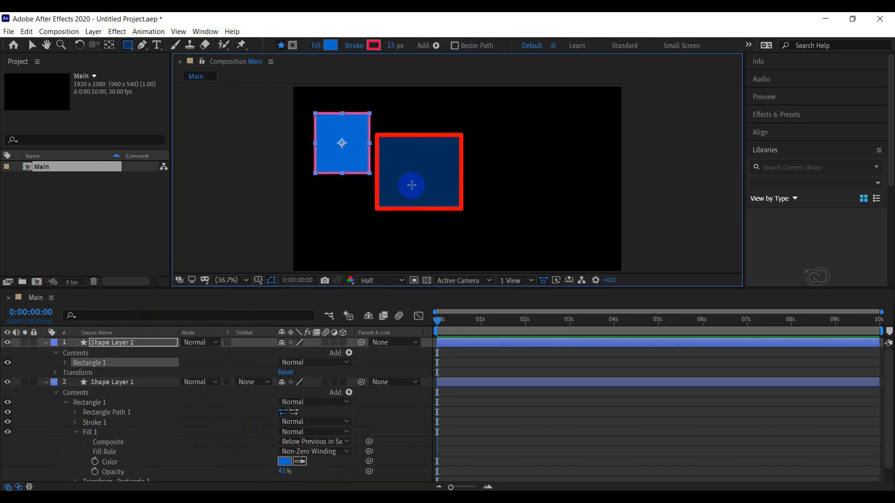
pyautogui.click(32, 45)
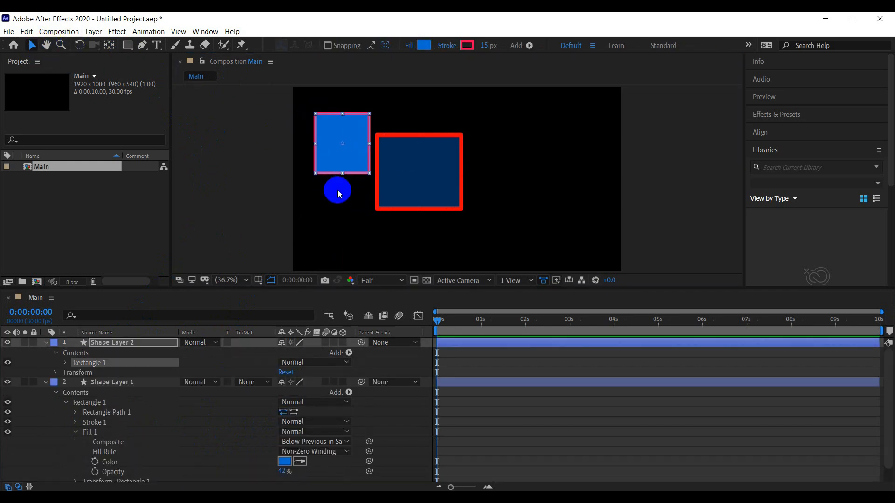
# - Select the two rectangles in turn with the Selection tool and reposition the larger one within the composition
pyautogui.click(405, 162)
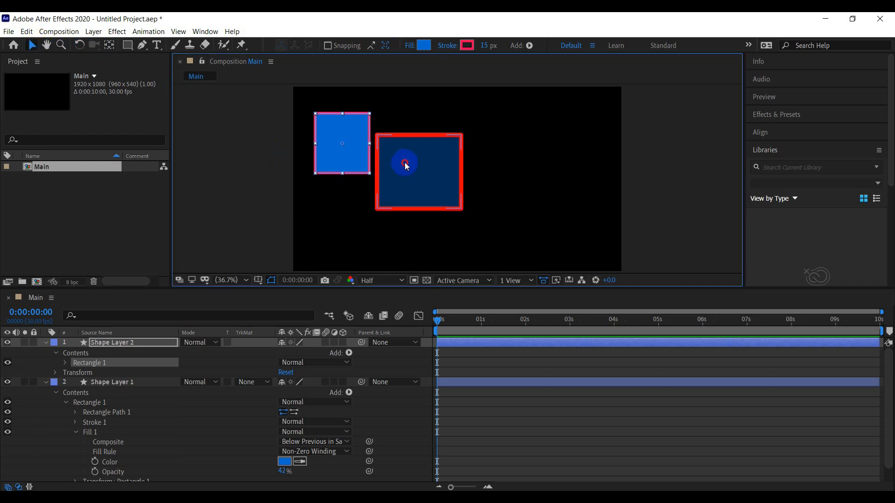
pyautogui.click(348, 145)
pyautogui.click(401, 159)
pyautogui.click(347, 145)
pyautogui.click(403, 181)
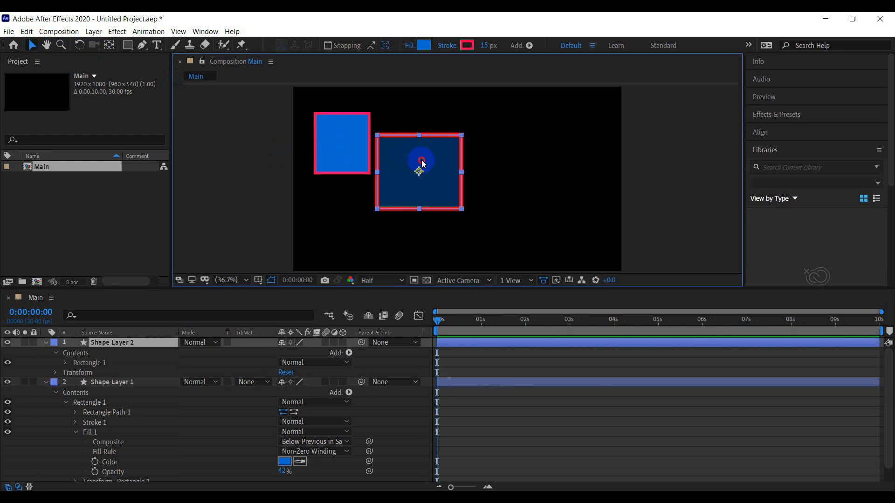
pyautogui.moveTo(404, 159); pyautogui.dragTo(434, 192)
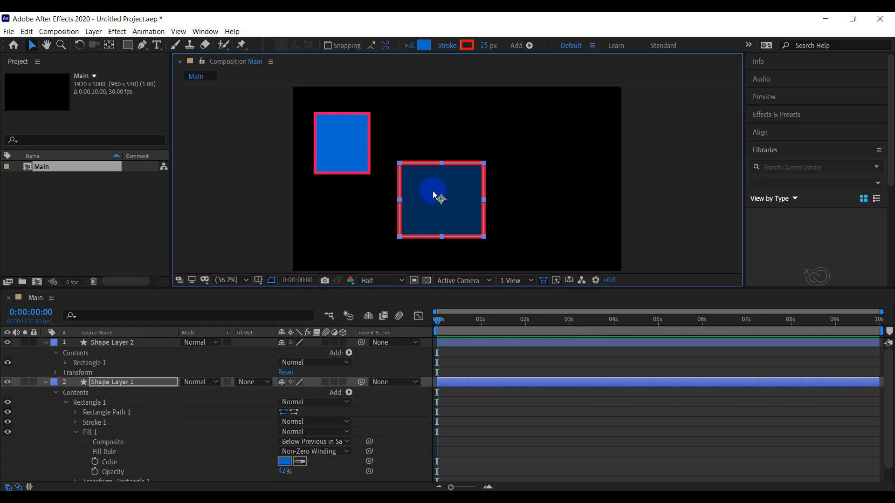
pyautogui.click(31, 45)
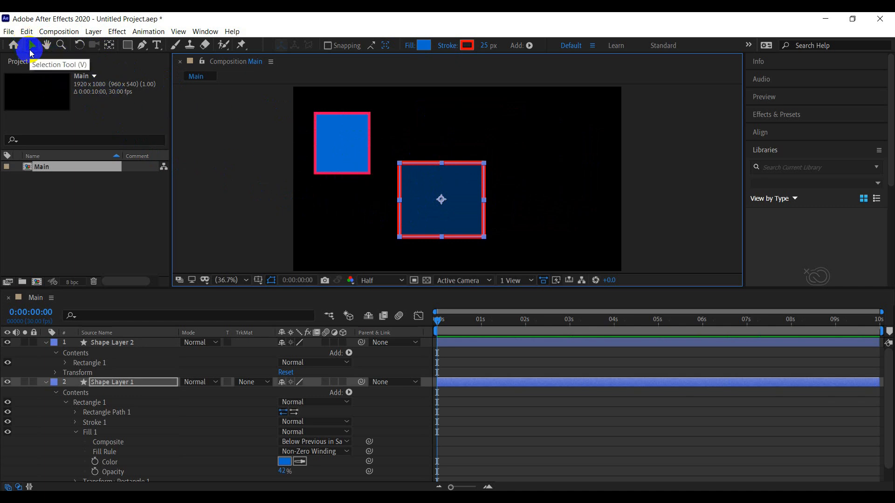
pyautogui.moveTo(412, 180)
pyautogui.mouseDown()
pyautogui.moveTo(356, 154)
pyautogui.moveTo(391, 158)
pyautogui.mouseUp()
# - Change the fill color of the smaller rectangle on Shape Layer 2 to green 86D505
pyautogui.click(335, 142)
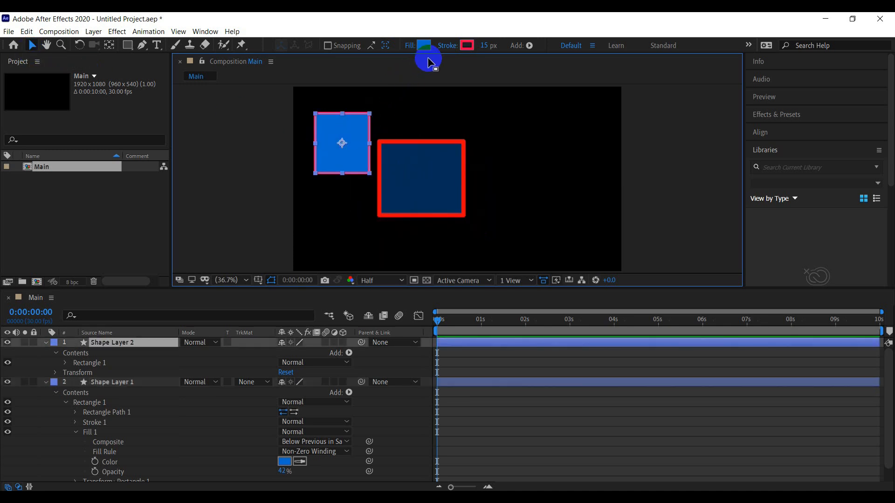
pyautogui.click(424, 45)
pyautogui.moveTo(663, 230)
pyautogui.mouseDown()
pyautogui.moveTo(663, 242)
pyautogui.moveTo(662, 226)
pyautogui.moveTo(663, 234)
pyautogui.mouseUp()
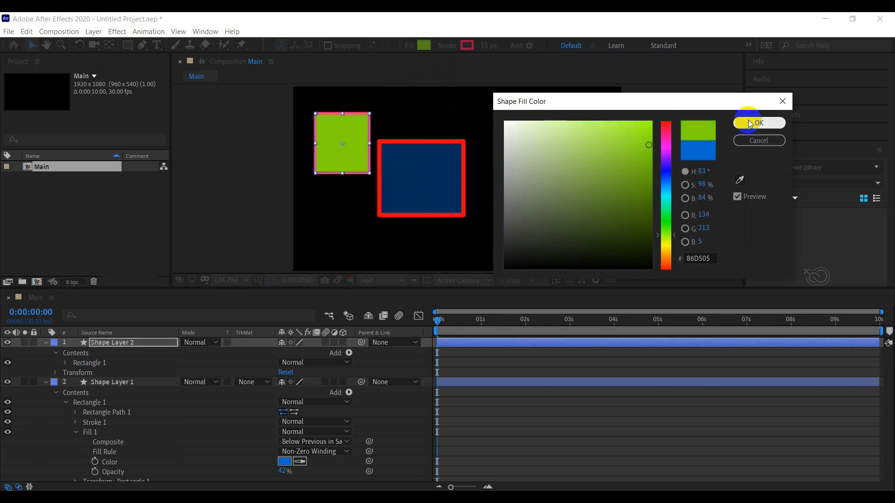
pyautogui.click(750, 122)
# - Move the larger rectangle so it partly overlaps behind the green one, and select each shape in turn to compare their layers
pyautogui.click(428, 199)
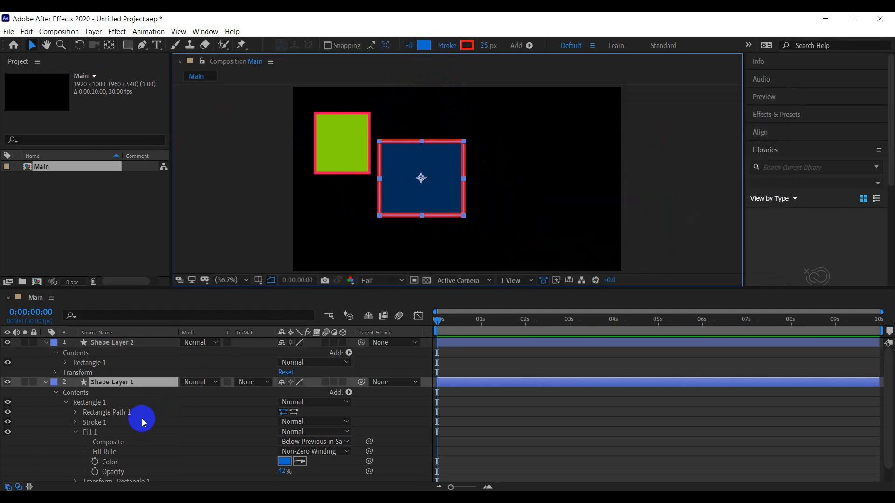
pyautogui.scroll(-1, 124, 440)
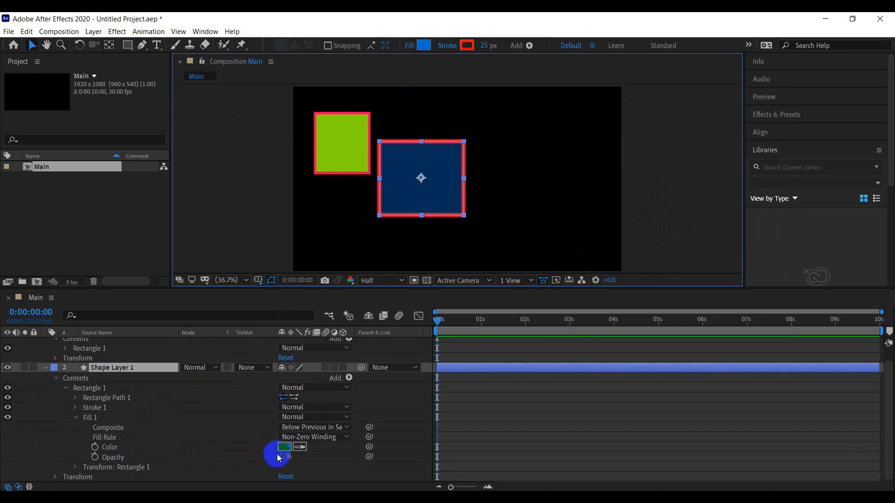
pyautogui.moveTo(402, 209); pyautogui.dragTo(352, 192)
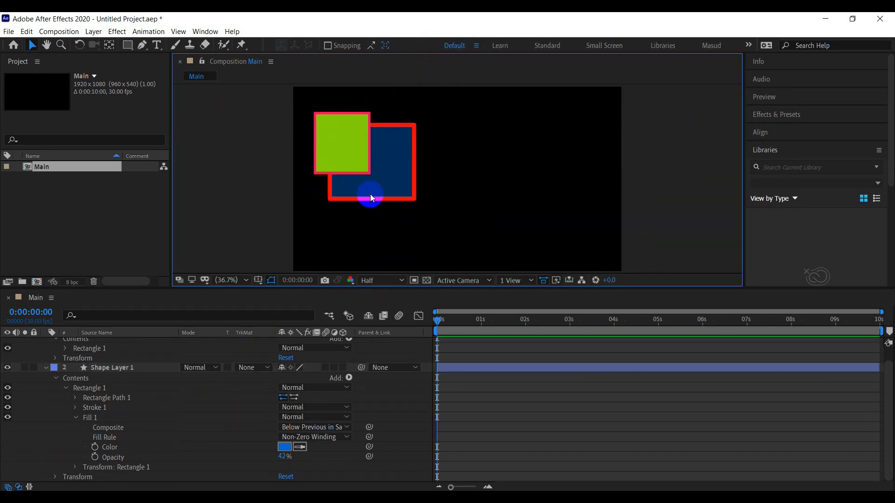
pyautogui.click(371, 198)
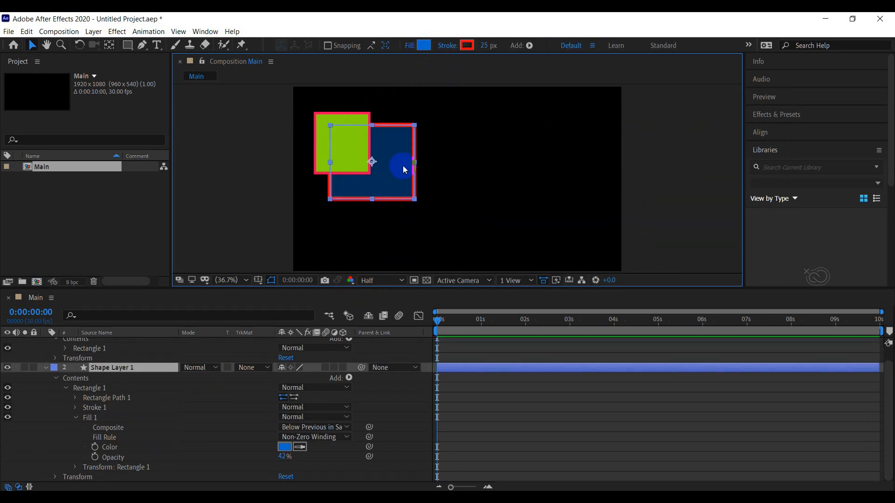
pyautogui.click(324, 126)
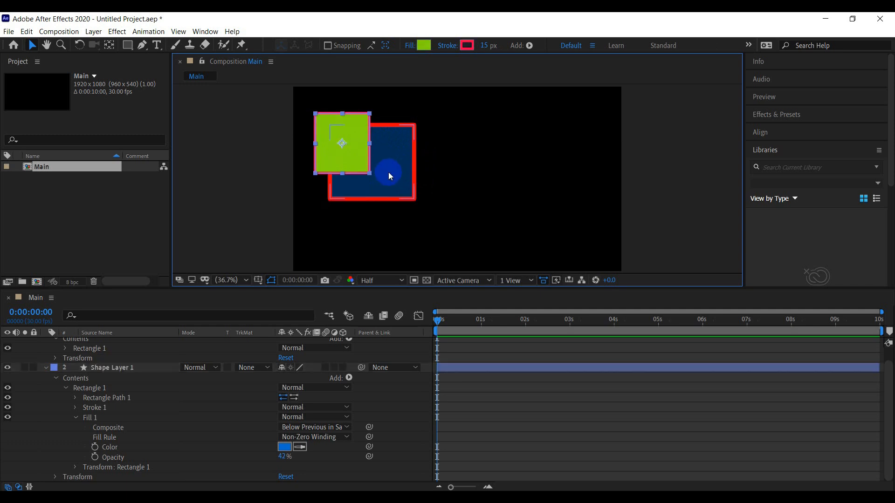
pyautogui.click(366, 200)
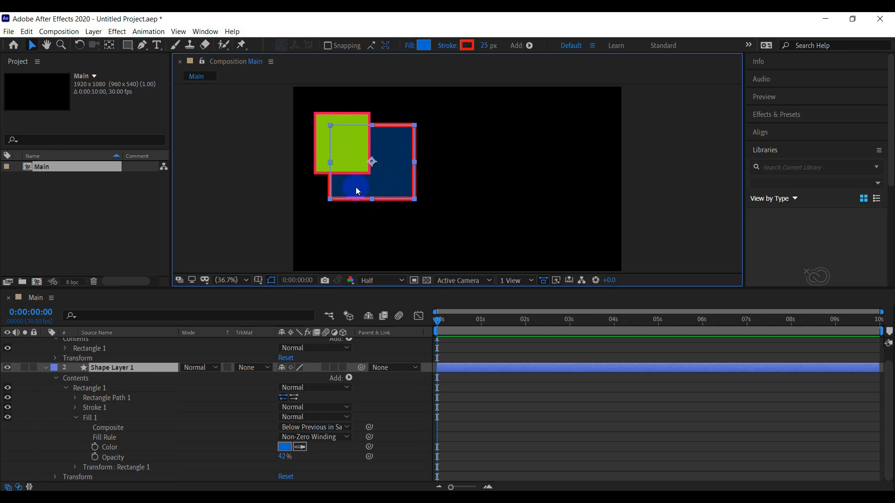
# - Delete Shape Layer 2 and move the remaining rectangle back toward the middle of the composition
pyautogui.scroll(1, 106, 372)
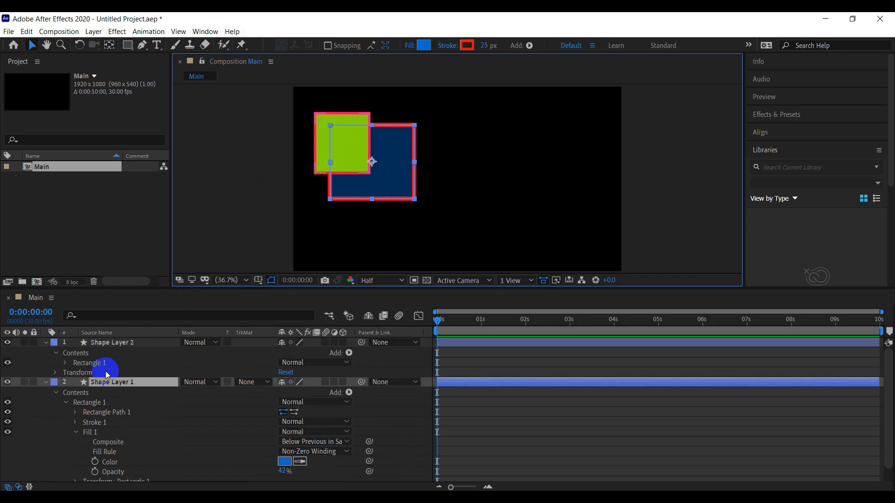
pyautogui.click(114, 344)
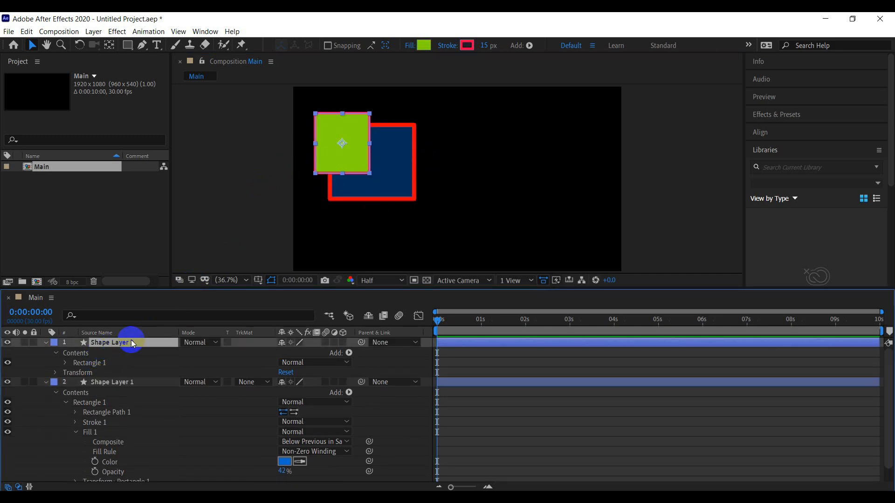
pyautogui.press('Delete')
pyautogui.moveTo(347, 179); pyautogui.dragTo(398, 192)
pyautogui.click(204, 365)
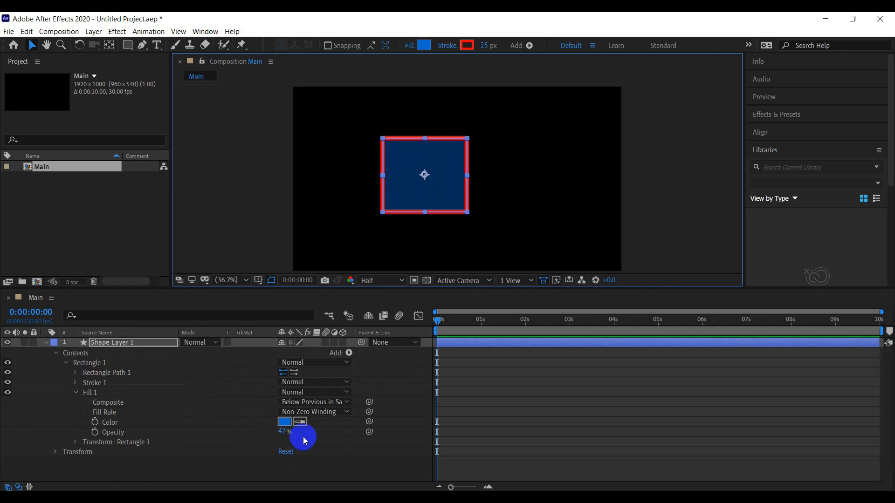
# - Set Fill 1's Opacity to 99%, and collapse Fill 1 and the layer's Contents
pyautogui.moveTo(280, 435); pyautogui.dragTo(366, 438)
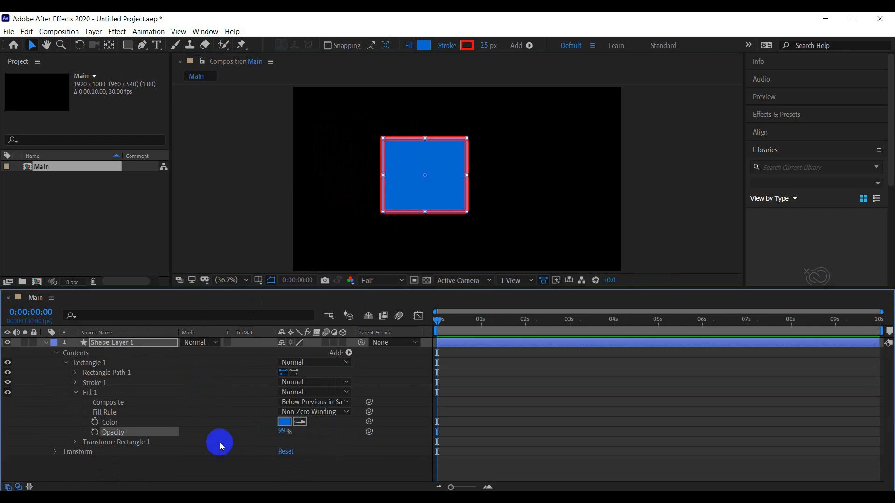
pyautogui.click(75, 394)
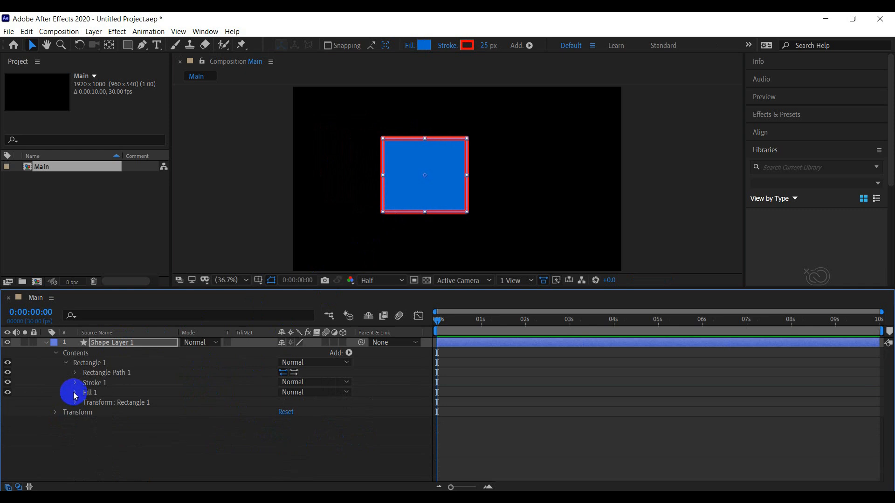
pyautogui.click(56, 354)
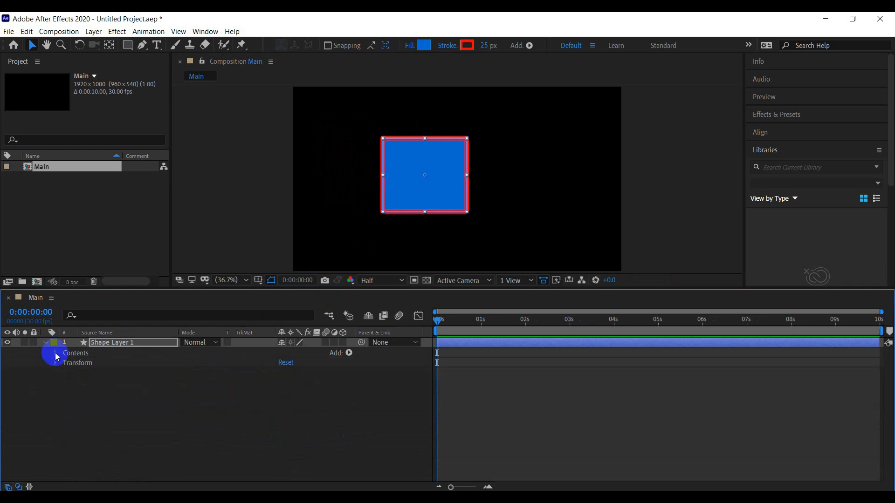
# - Expand the layer-level Transform and move the rectangle right and slightly down, so the anchor point sits at its left edge
pyautogui.click(55, 363)
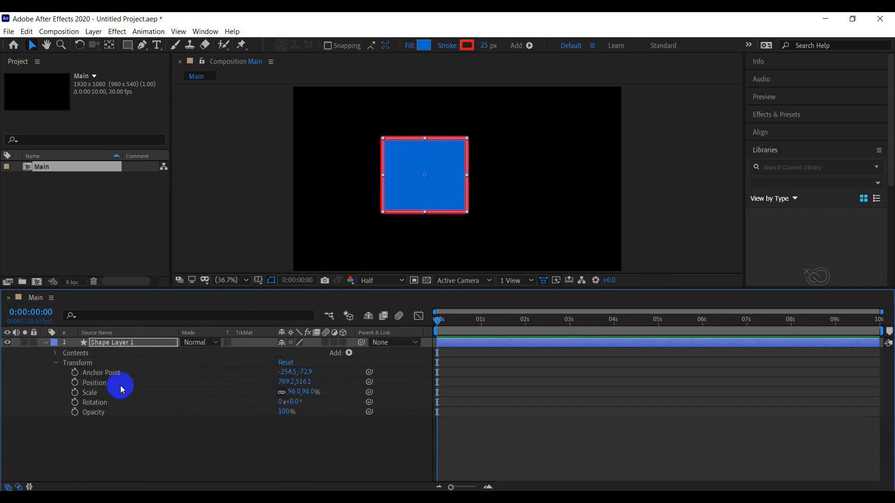
pyautogui.moveTo(427, 184); pyautogui.dragTo(454, 187)
pyautogui.click(479, 188)
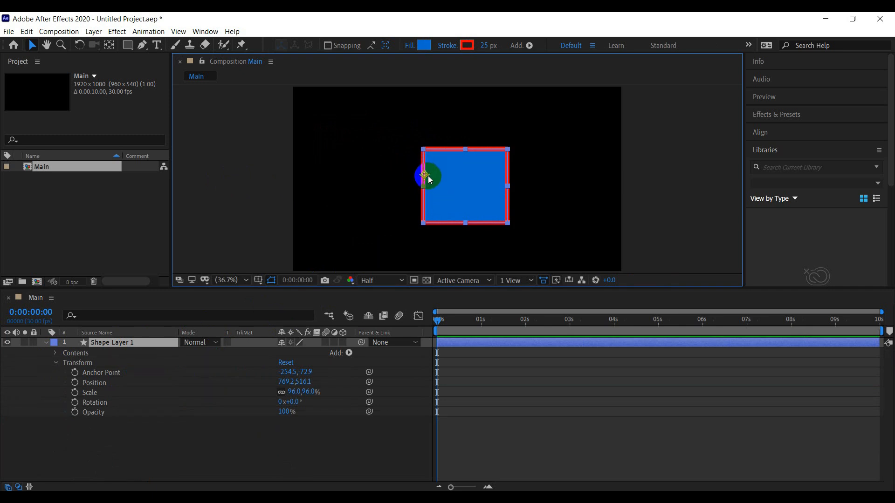
# - Place the layer's anchor point at the rectangle's center, at about -7.4, -7.6, with the Pan Behind (Anchor Point) tool
pyautogui.click(110, 45)
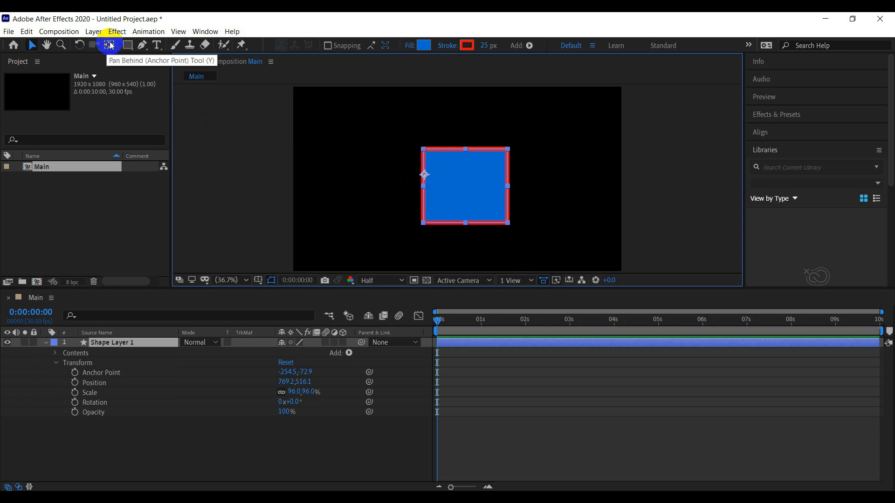
pyautogui.click(424, 175)
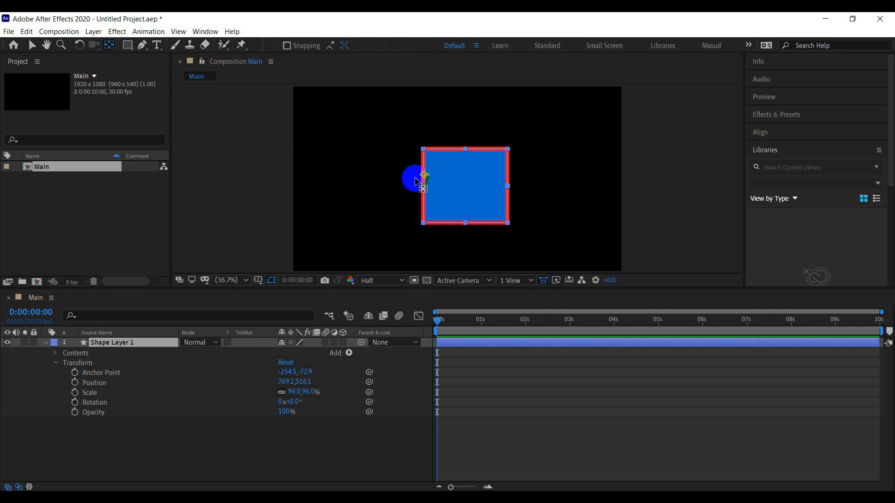
pyautogui.moveTo(425, 176); pyautogui.dragTo(467, 190)
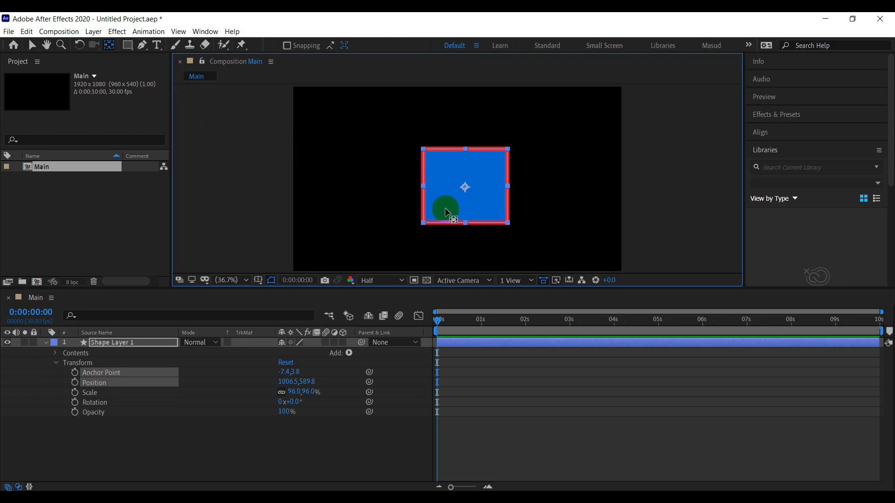
pyautogui.moveTo(464, 187)
pyautogui.mouseDown()
pyautogui.moveTo(442, 167)
pyautogui.moveTo(442, 182)
pyautogui.moveTo(452, 177)
pyautogui.moveTo(457, 194)
pyautogui.moveTo(463, 186)
pyautogui.moveTo(445, 179)
pyautogui.moveTo(464, 186)
pyautogui.mouseUp()
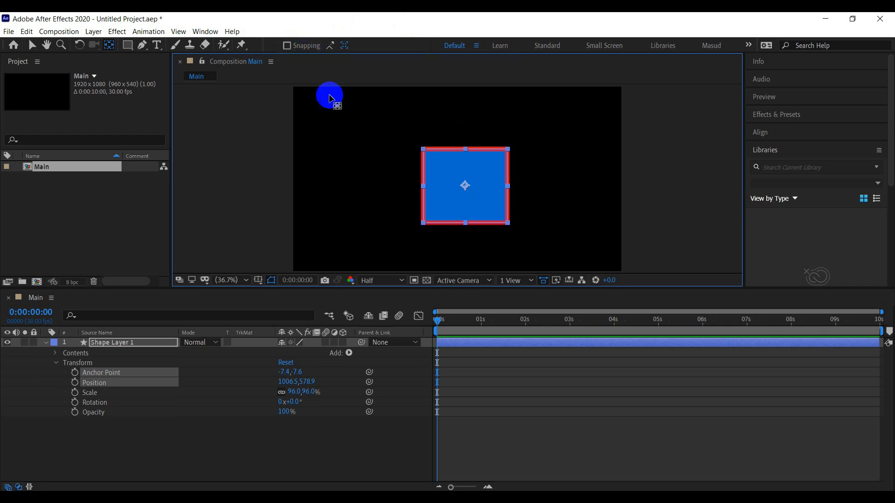
pyautogui.moveTo(461, 196)
pyautogui.mouseDown()
pyautogui.moveTo(436, 182)
pyautogui.moveTo(464, 196)
pyautogui.moveTo(452, 203)
pyautogui.moveTo(464, 182)
pyautogui.mouseUp()
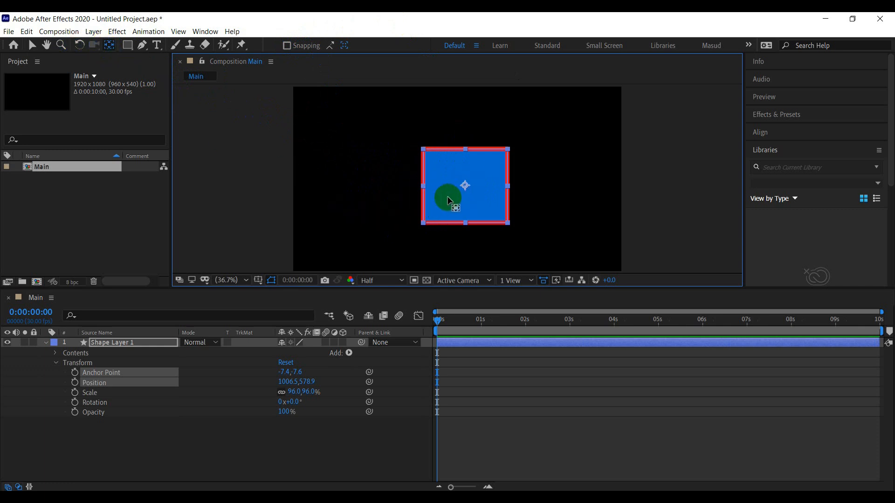
pyautogui.moveTo(437, 187); pyautogui.dragTo(467, 184)
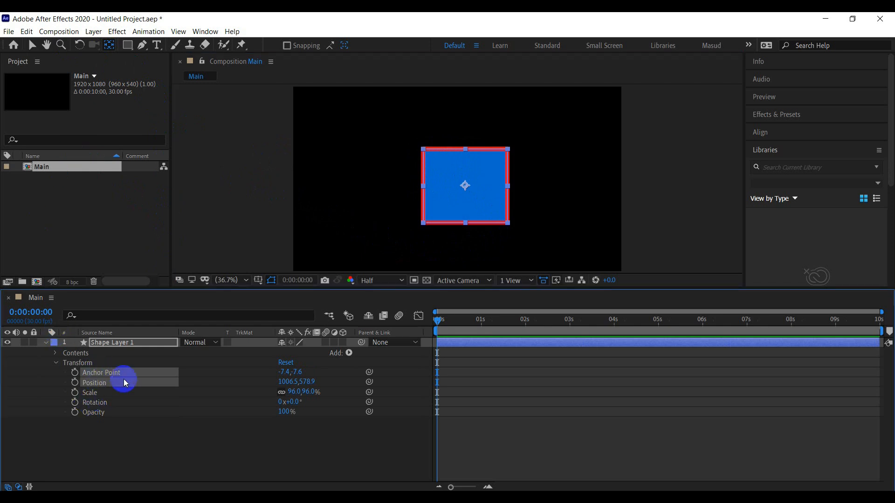
# - Set the layer's Anchor Point to -0.4, 3.4 and its Position to 1081.5, 571.9
pyautogui.click(113, 465)
pyautogui.click(120, 372)
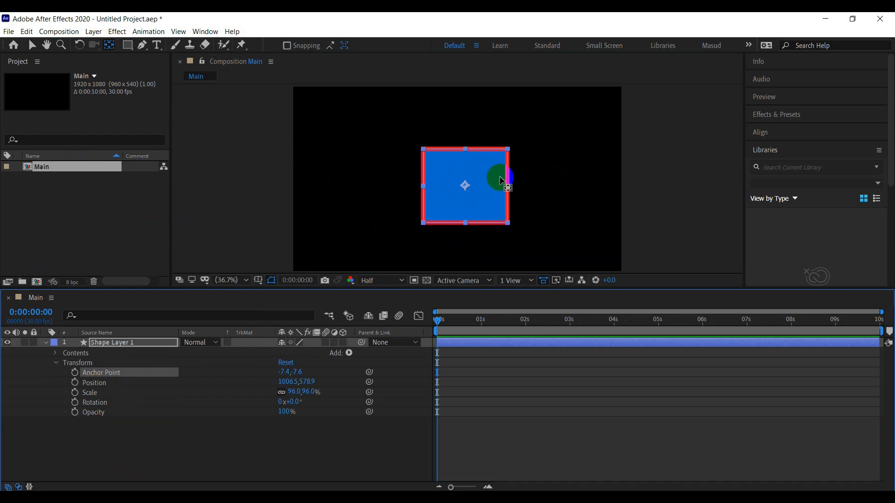
pyautogui.moveTo(286, 372)
pyautogui.mouseDown()
pyautogui.moveTo(230, 381)
pyautogui.moveTo(365, 379)
pyautogui.moveTo(246, 389)
pyautogui.moveTo(303, 391)
pyautogui.moveTo(321, 374)
pyautogui.moveTo(353, 373)
pyautogui.moveTo(252, 376)
pyautogui.moveTo(304, 377)
pyautogui.moveTo(295, 376)
pyautogui.mouseUp()
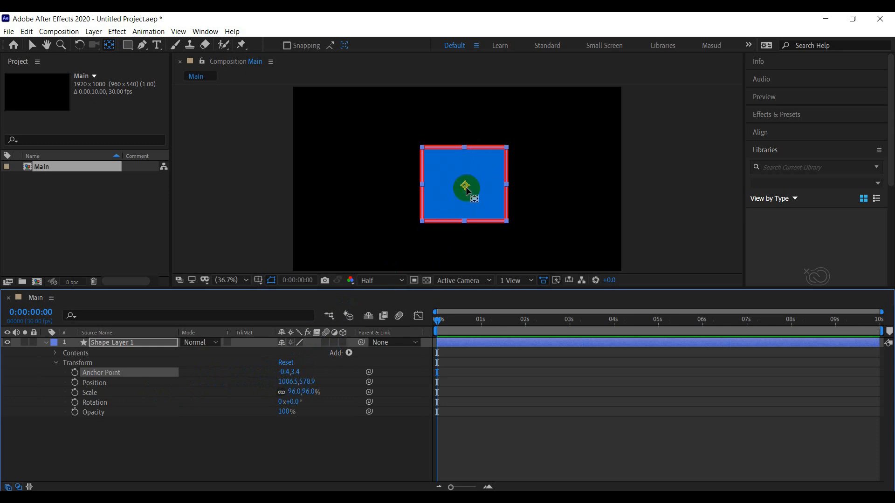
pyautogui.moveTo(284, 384)
pyautogui.mouseDown()
pyautogui.moveTo(349, 385)
pyautogui.moveTo(200, 389)
pyautogui.moveTo(371, 393)
pyautogui.moveTo(304, 379)
pyautogui.moveTo(361, 386)
pyautogui.moveTo(293, 394)
pyautogui.mouseUp()
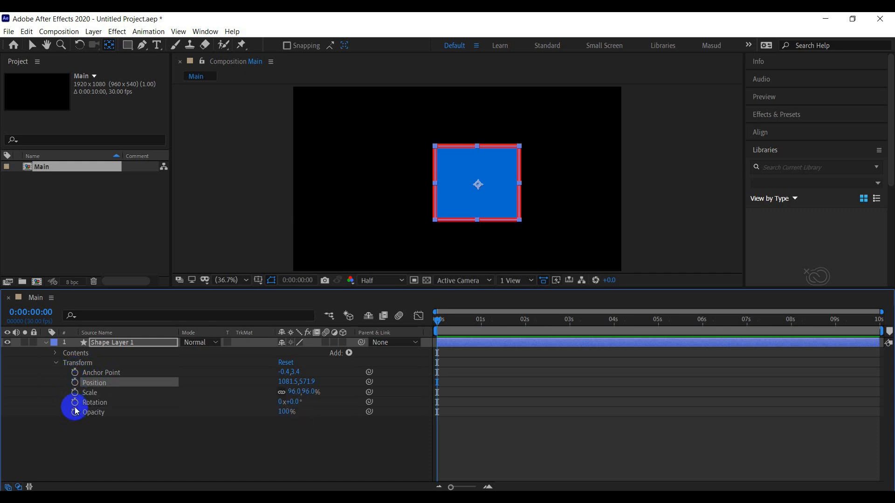
# - Expand the layer's Contents, look over Stroke 1's properties, and collapse Stroke 1
pyautogui.click(55, 353)
pyautogui.click(76, 383)
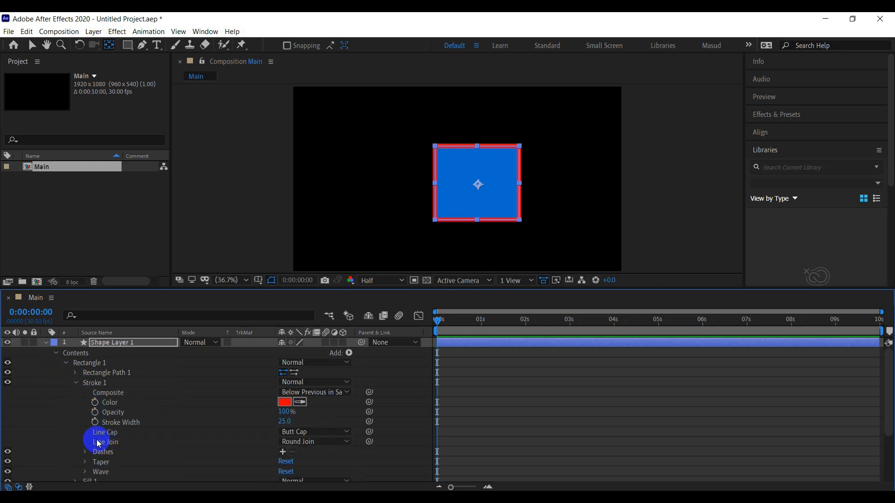
pyautogui.click(78, 383)
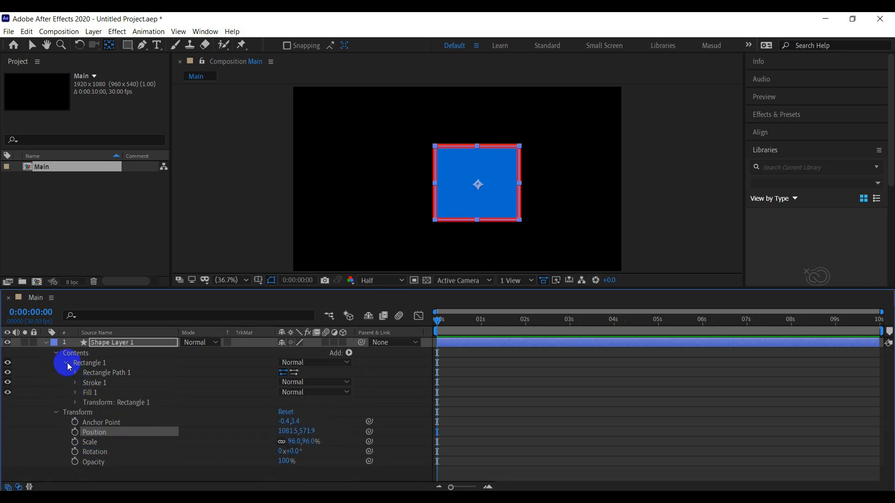
# - Go through the layer-level Transform properties from Anchor Point to Rotation, and set the Scale to 86%
pyautogui.click(95, 423)
pyautogui.click(94, 432)
pyautogui.click(93, 444)
pyautogui.click(95, 452)
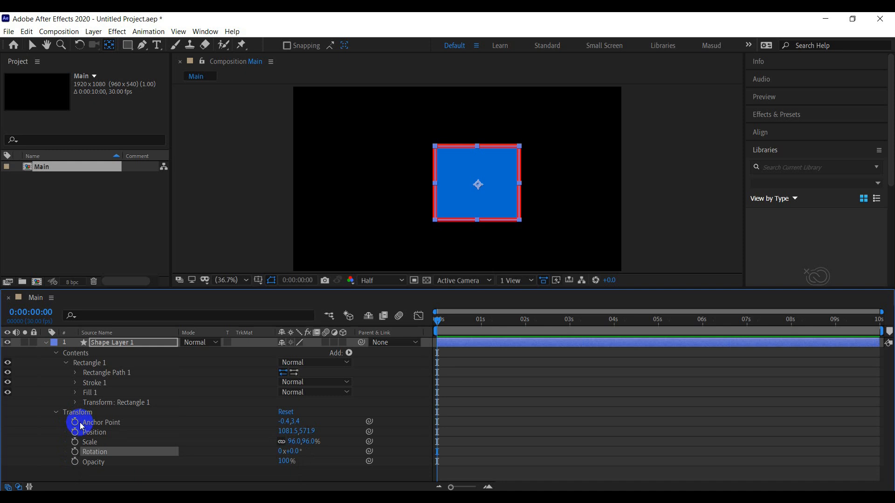
pyautogui.click(110, 441)
pyautogui.moveTo(295, 443); pyautogui.dragTo(305, 460)
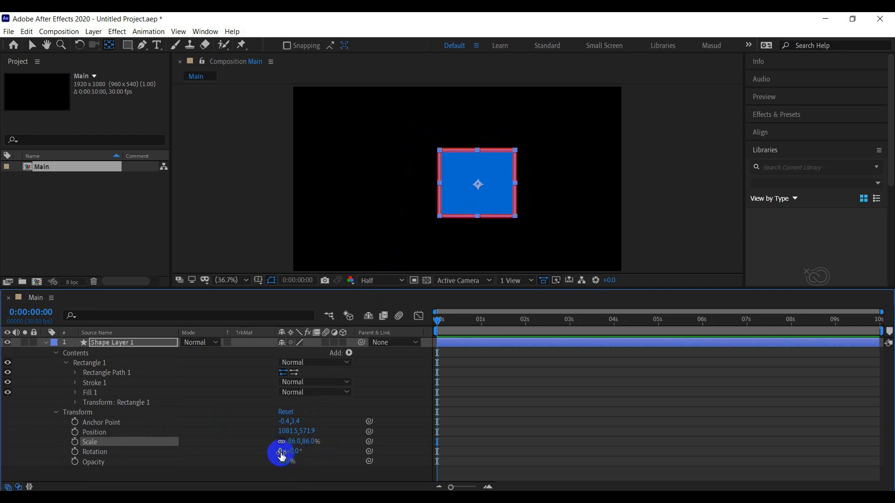
# - Try out several angles for the layer's Rotation, including 43° and one full turn, and reset it to 0°
pyautogui.moveTo(296, 452)
pyautogui.mouseDown()
pyautogui.moveTo(305, 449)
pyautogui.moveTo(294, 453)
pyautogui.moveTo(301, 461)
pyautogui.mouseUp()
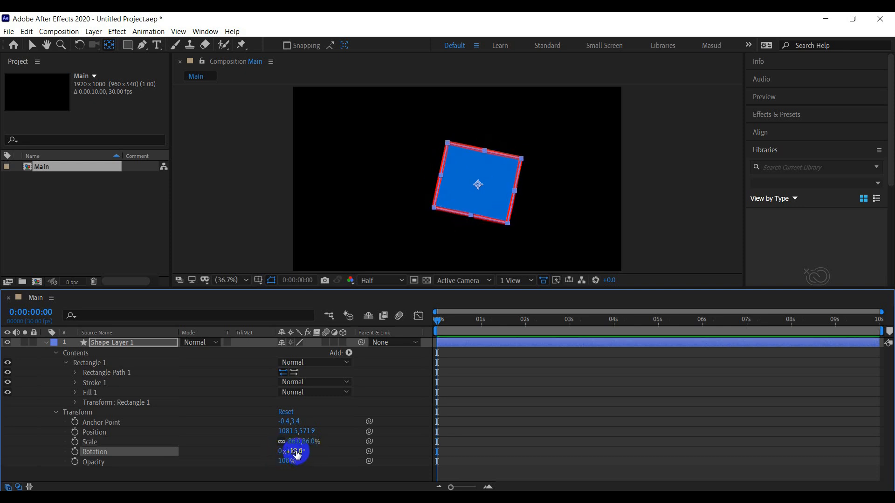
pyautogui.click(297, 451)
pyautogui.press('Return')
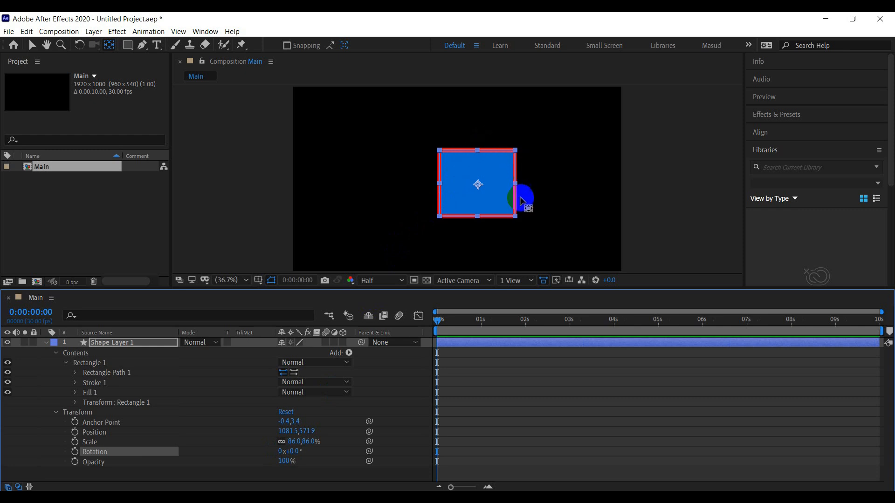
pyautogui.moveTo(297, 453)
pyautogui.mouseDown()
pyautogui.moveTo(315, 451)
pyautogui.moveTo(299, 457)
pyautogui.mouseUp()
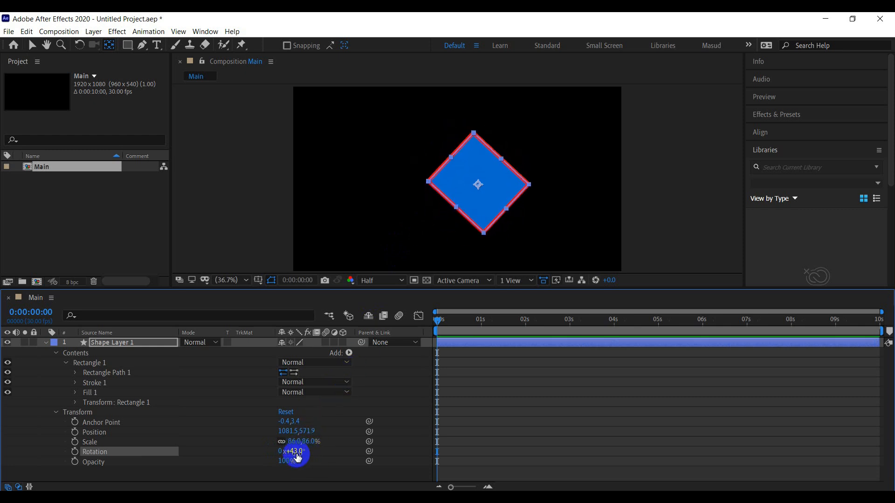
pyautogui.click(313, 456)
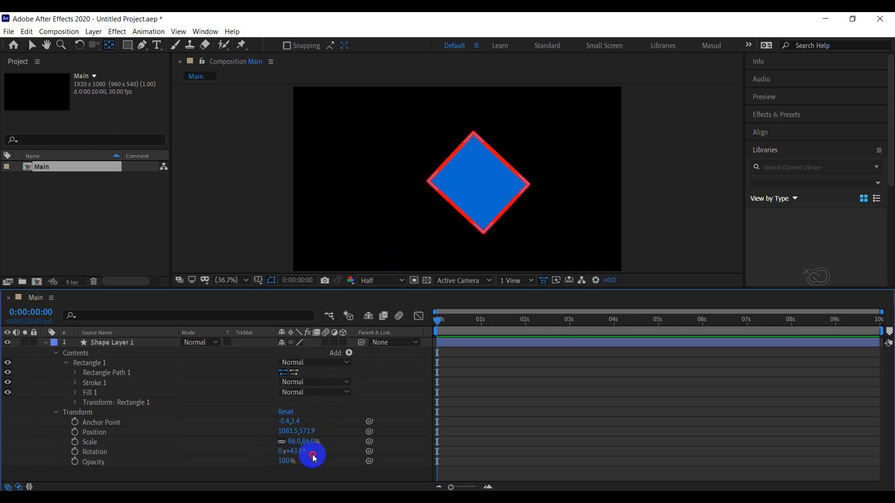
pyautogui.moveTo(295, 455); pyautogui.dragTo(473, 444)
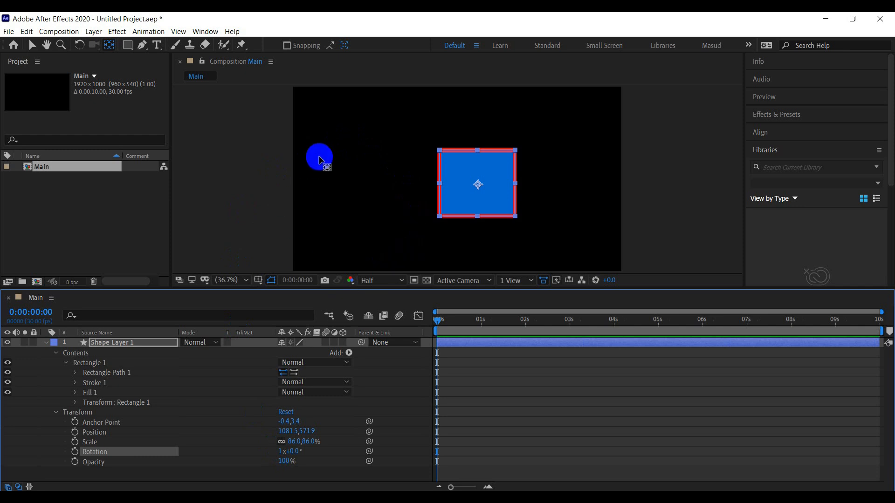
pyautogui.moveTo(300, 450); pyautogui.dragTo(196, 461)
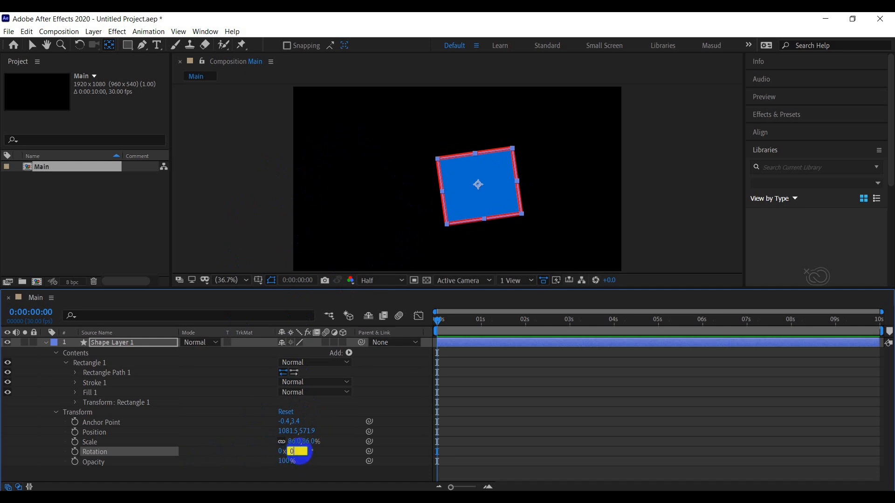
pyautogui.press('Return')
# - Test the layer-level Opacity against Fill 1's own Opacity, setting the fill to 0% and back to 100%
pyautogui.keyDown('shift'); pyautogui.click(93, 462); pyautogui.keyUp('shift')
pyautogui.moveTo(284, 461); pyautogui.dragTo(310, 471)
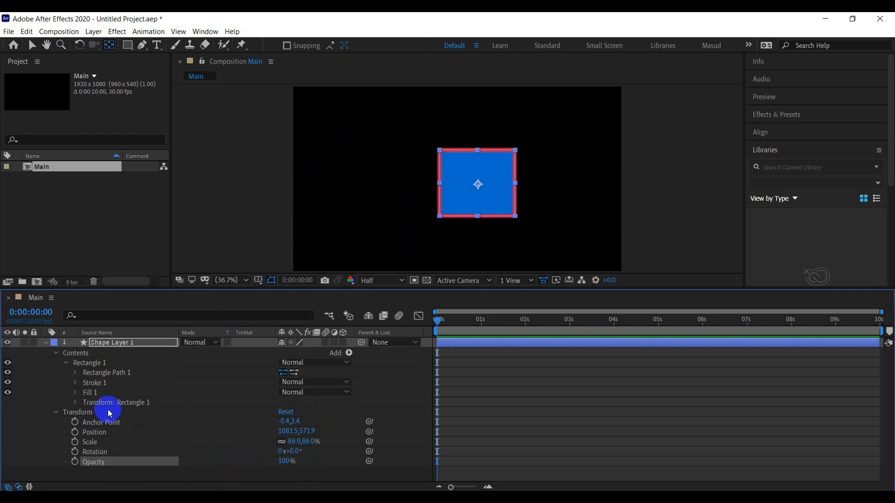
pyautogui.click(76, 392)
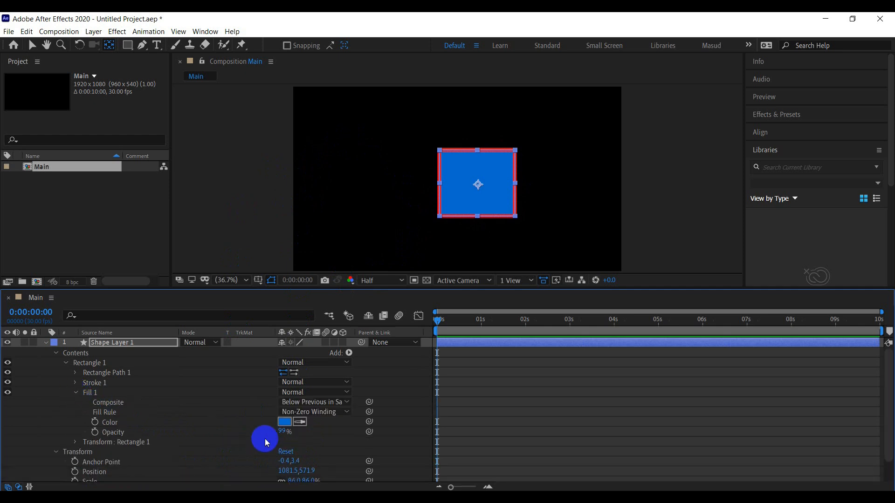
pyautogui.moveTo(283, 428); pyautogui.dragTo(212, 439)
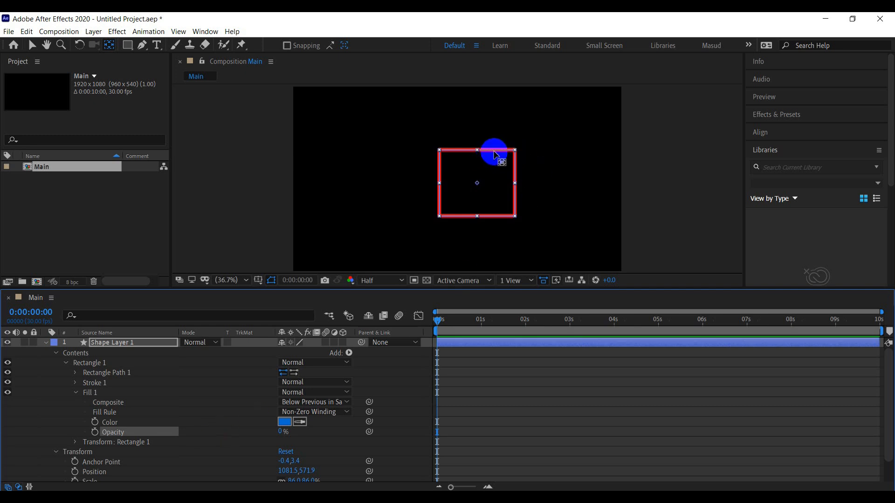
pyautogui.moveTo(281, 431); pyautogui.dragTo(361, 435)
pyautogui.scroll(-1, 286, 423)
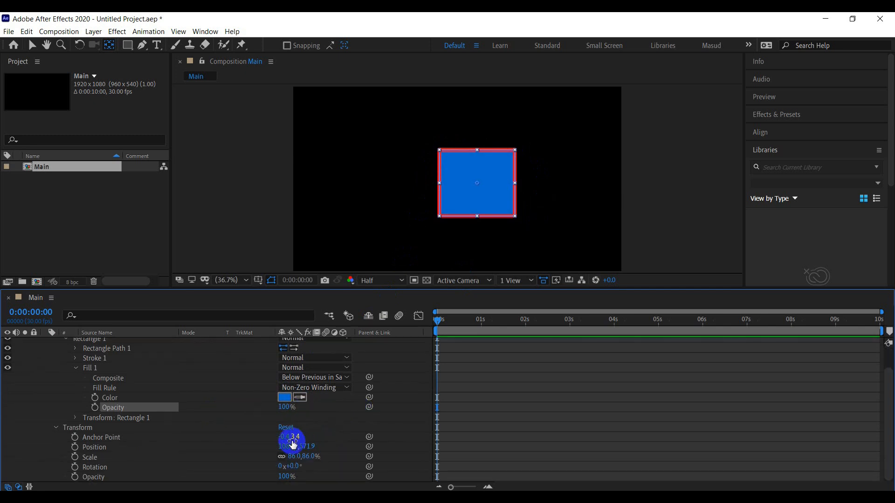
pyautogui.moveTo(283, 476)
pyautogui.mouseDown()
pyautogui.moveTo(172, 480)
pyautogui.moveTo(351, 482)
pyautogui.mouseUp()
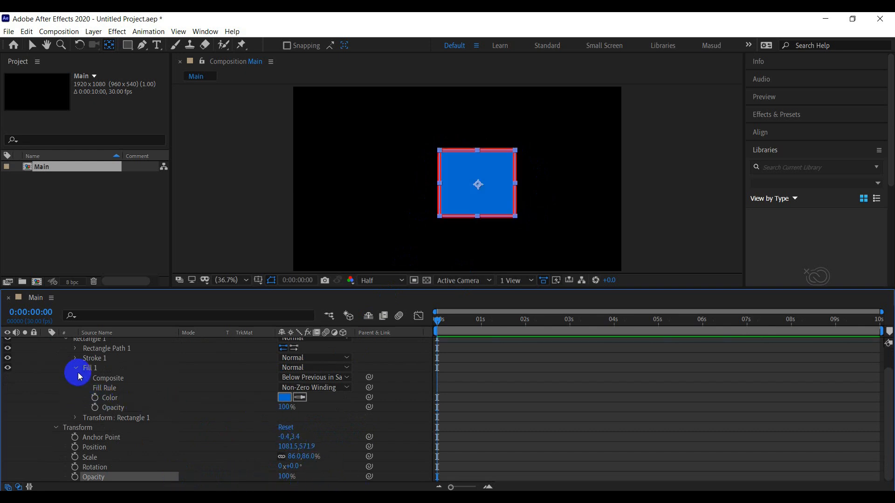
# - Look over Stroke 1's properties and collapse both Stroke 1 and Fill 1
pyautogui.click(76, 358)
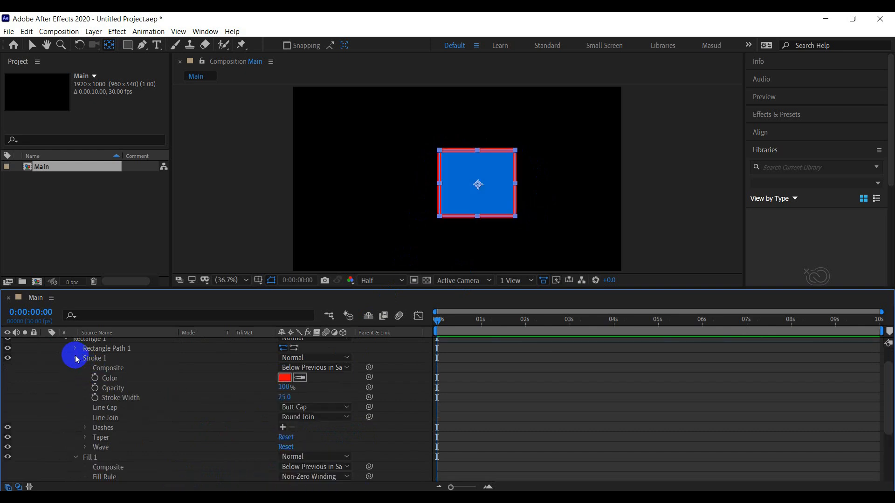
pyautogui.click(76, 358)
pyautogui.click(76, 359)
pyautogui.click(76, 358)
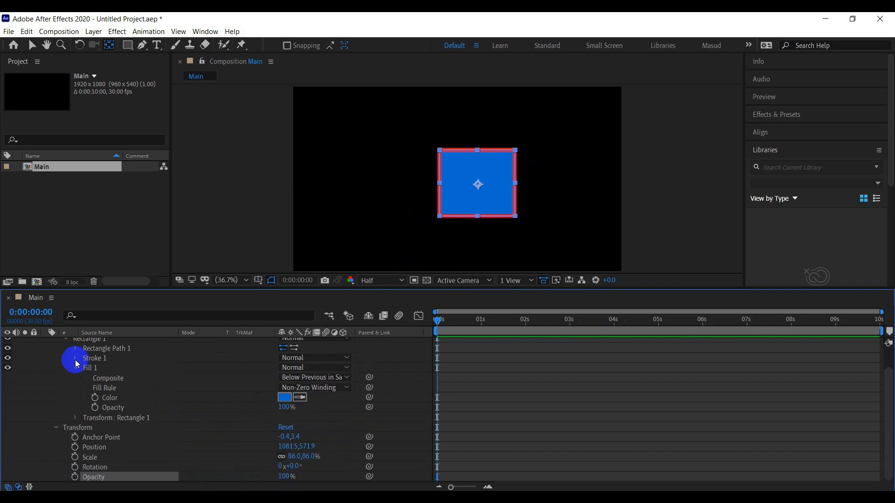
pyautogui.click(76, 367)
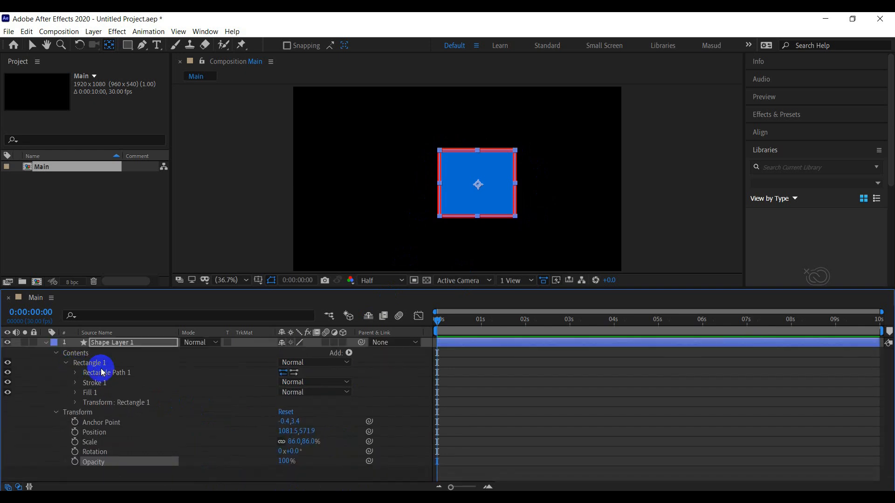
# - Expand Rectangle Path 1 and compare its Size property with the layer-level Scale
pyautogui.click(99, 443)
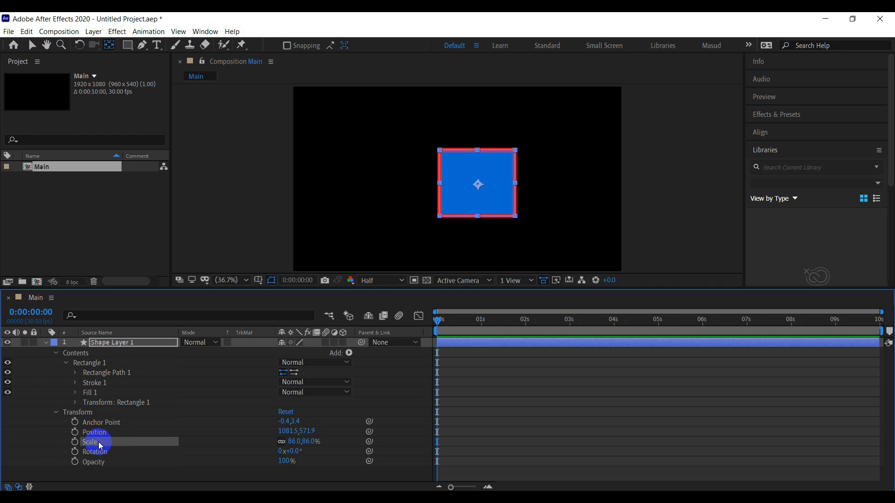
pyautogui.click(76, 372)
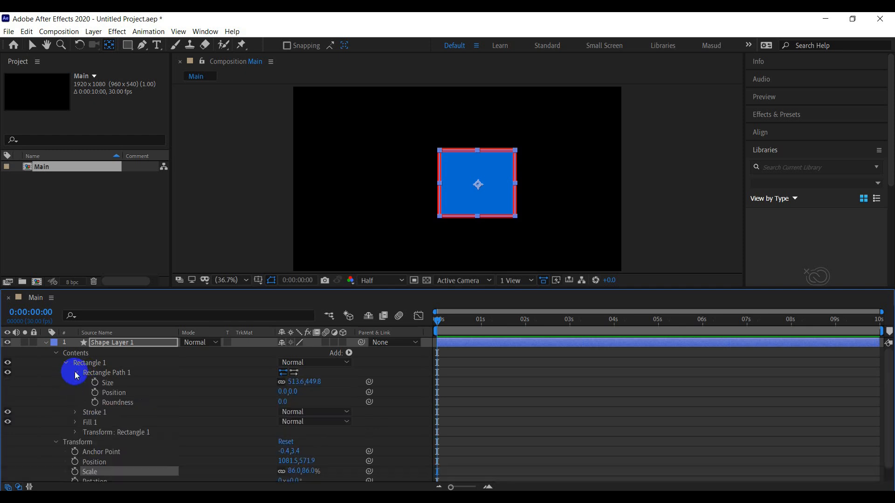
pyautogui.click(112, 385)
pyautogui.scroll(-1, 119, 410)
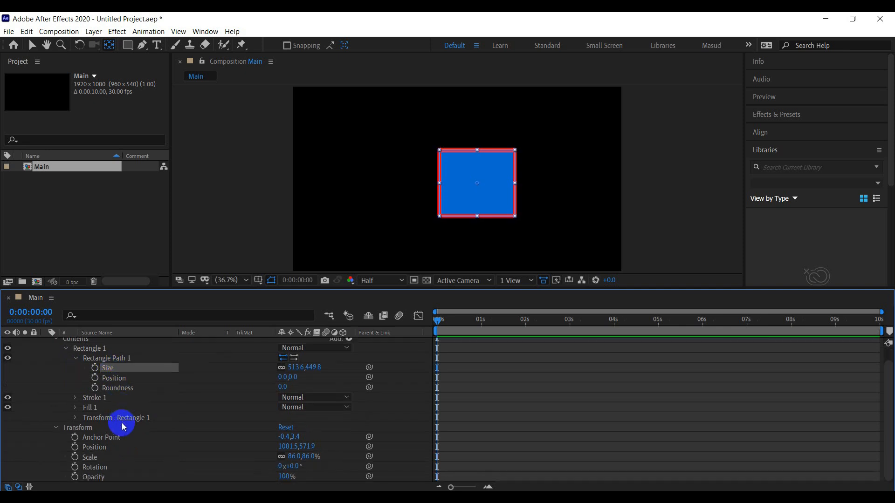
pyautogui.click(91, 459)
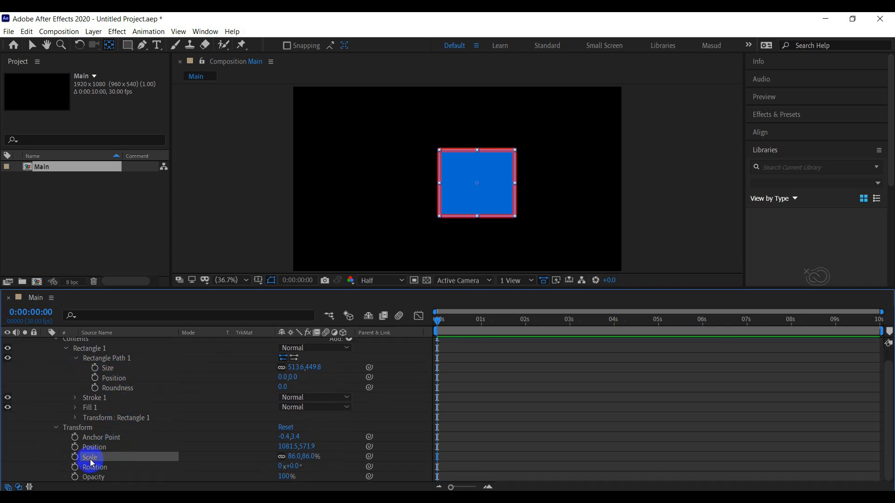
pyautogui.click(114, 371)
# - Enlarge Rectangle Path 1's Size to 718.6, 629.4 and further to 872.6, 764.3
pyautogui.moveTo(292, 368); pyautogui.dragTo(425, 377)
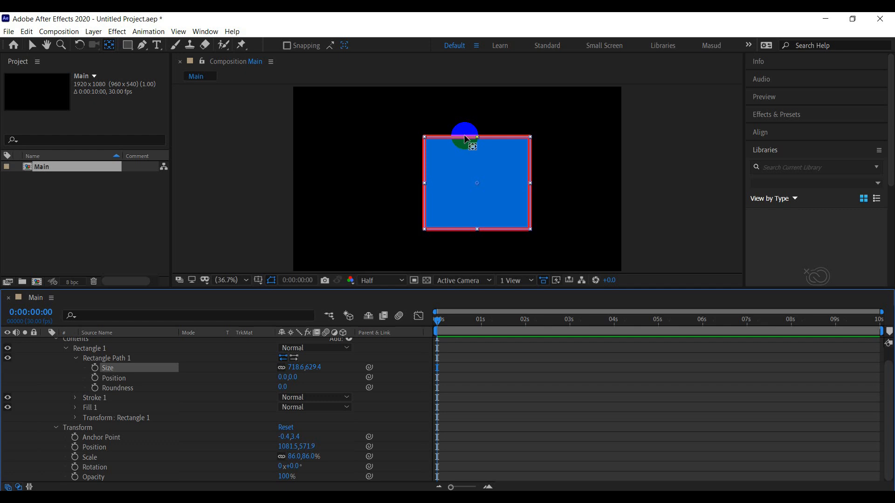
pyautogui.moveTo(464, 137); pyautogui.dragTo(459, 135)
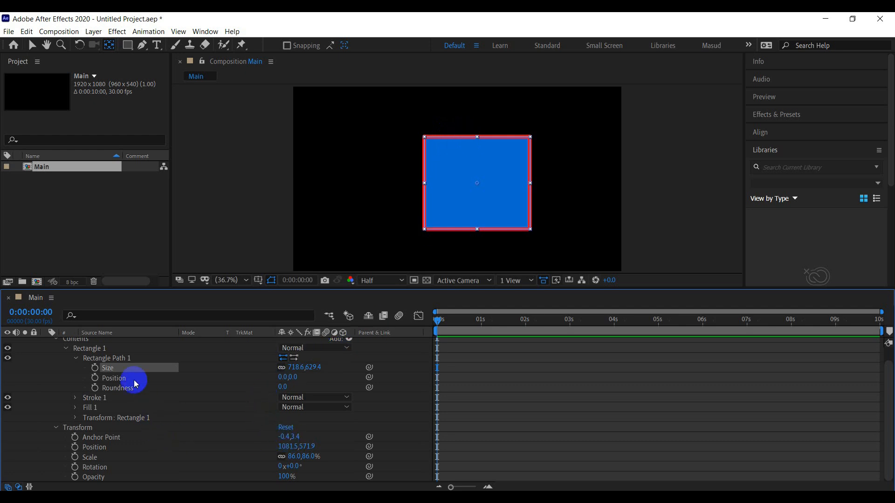
pyautogui.moveTo(295, 369); pyautogui.dragTo(411, 394)
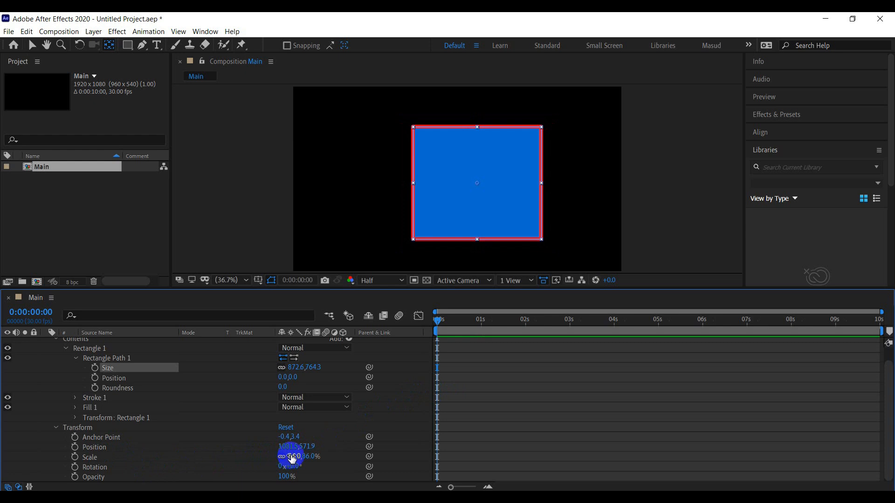
# - Scale the whole layer to 154% and move it down with the Selection tool to Position 1182.4, 978.2
pyautogui.moveTo(291, 456); pyautogui.dragTo(355, 376)
pyautogui.click(421, 227)
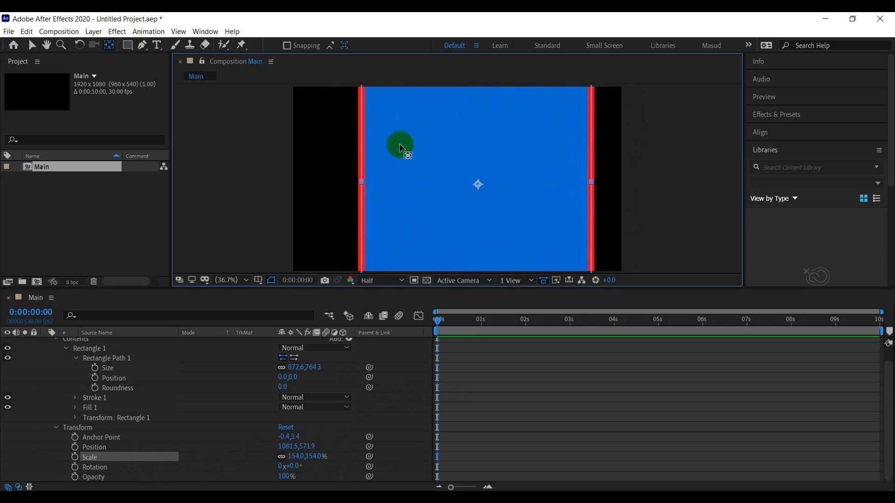
pyautogui.click(32, 46)
pyautogui.moveTo(375, 114); pyautogui.dragTo(391, 179)
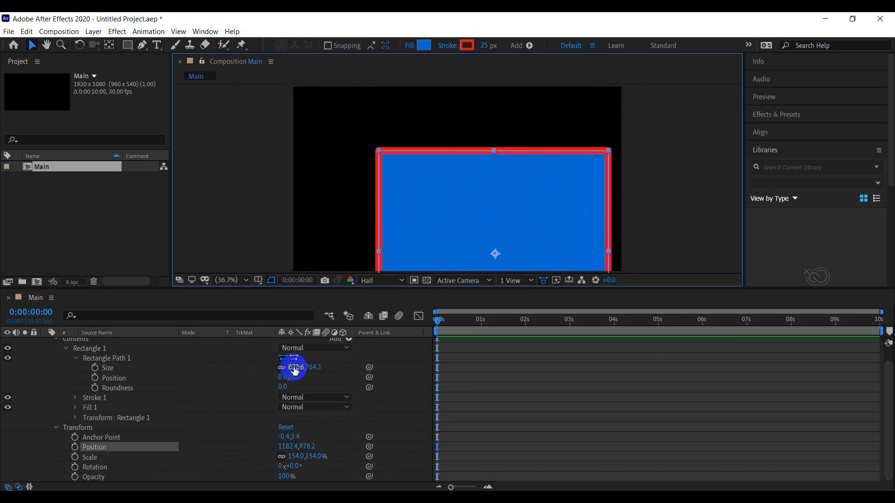
# - Try Rectangle Path 1's Size at 628.6, 550.5, and set the layer's Scale to 90% and the path's Size to 851.6, 745.9
pyautogui.moveTo(294, 370)
pyautogui.mouseDown()
pyautogui.moveTo(111, 378)
pyautogui.moveTo(293, 385)
pyautogui.mouseUp()
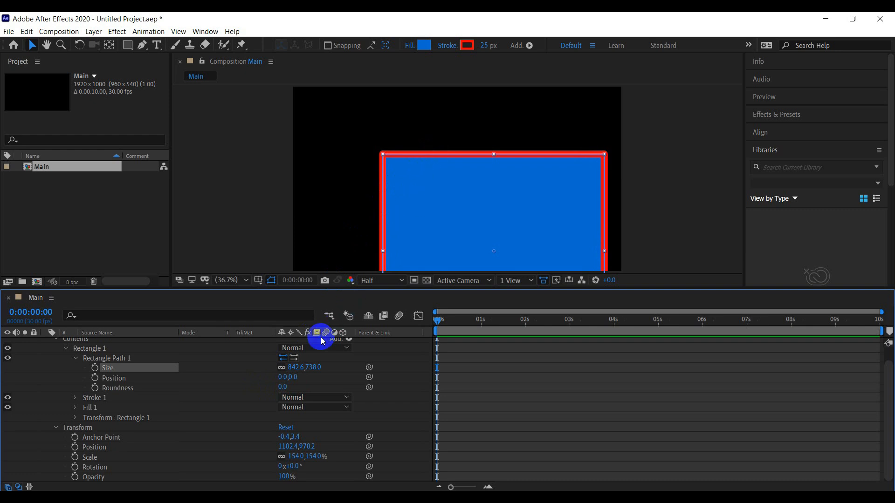
pyautogui.moveTo(292, 367); pyautogui.dragTo(189, 387)
pyautogui.click(293, 447)
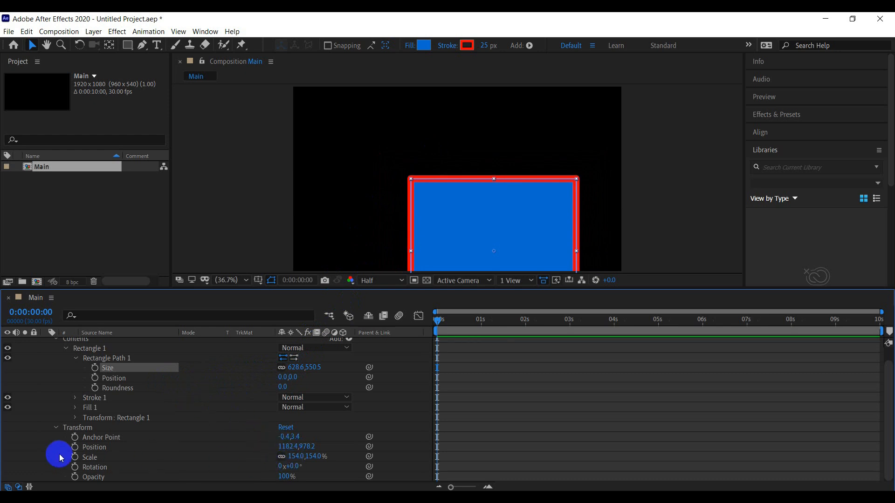
pyautogui.moveTo(296, 457); pyautogui.dragTo(259, 455)
pyautogui.moveTo(293, 373); pyautogui.dragTo(430, 380)
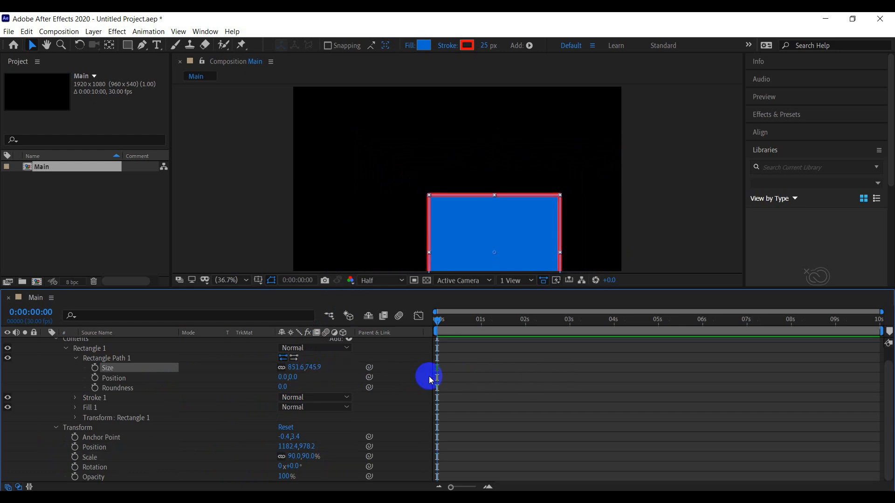
# - Move the Rectangle 1 group near the composition's center and place the layer's anchor point at its middle, at about -301.3, -434.9
pyautogui.moveTo(451, 228); pyautogui.dragTo(417, 180)
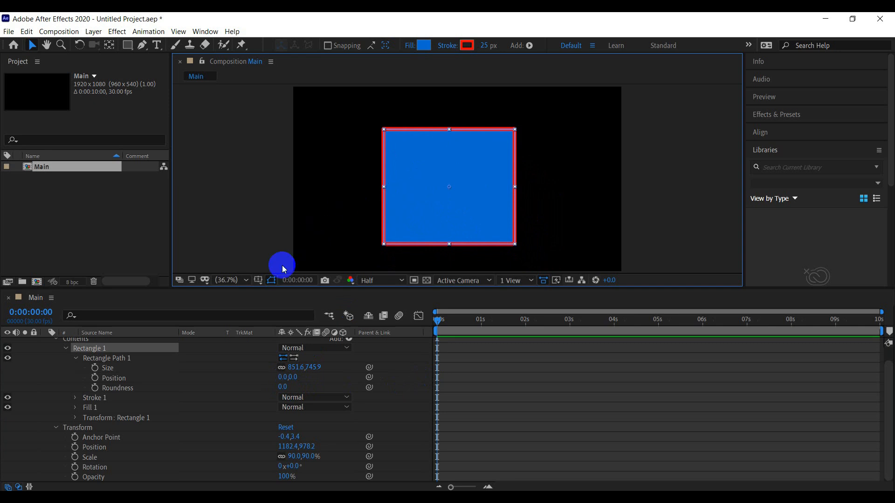
pyautogui.click(111, 378)
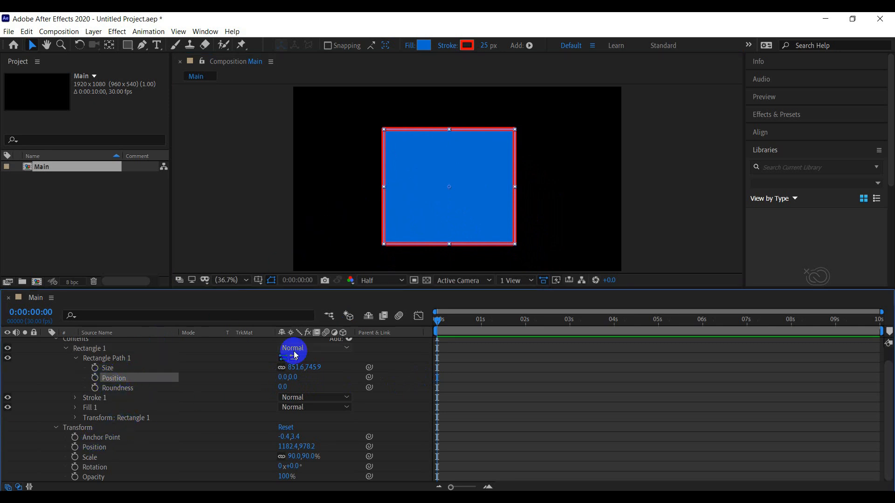
pyautogui.click(305, 185)
pyautogui.click(429, 183)
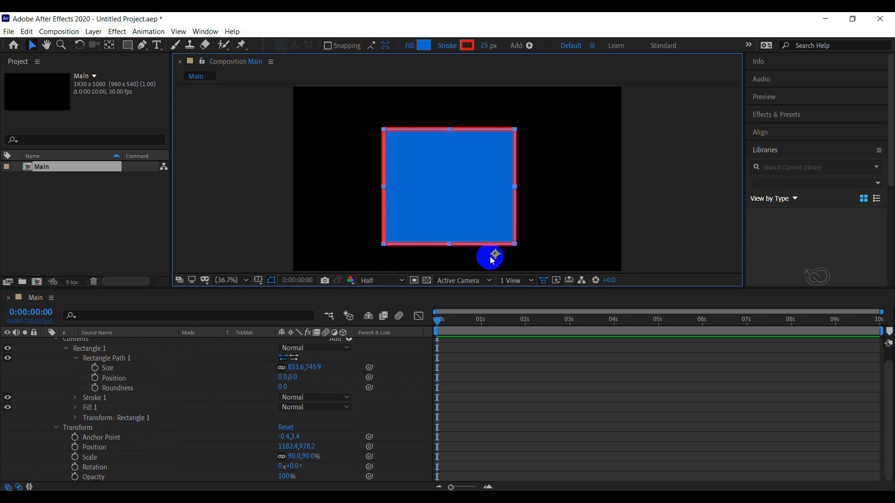
pyautogui.click(109, 45)
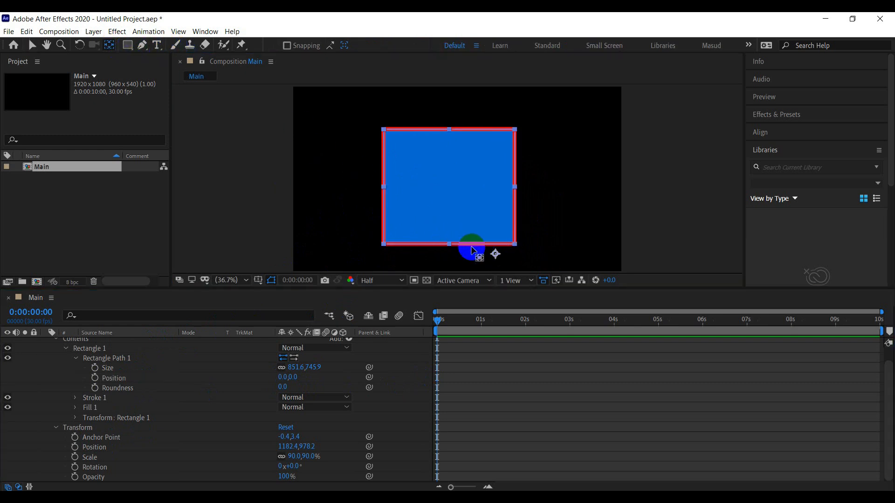
pyautogui.moveTo(495, 254); pyautogui.dragTo(443, 192)
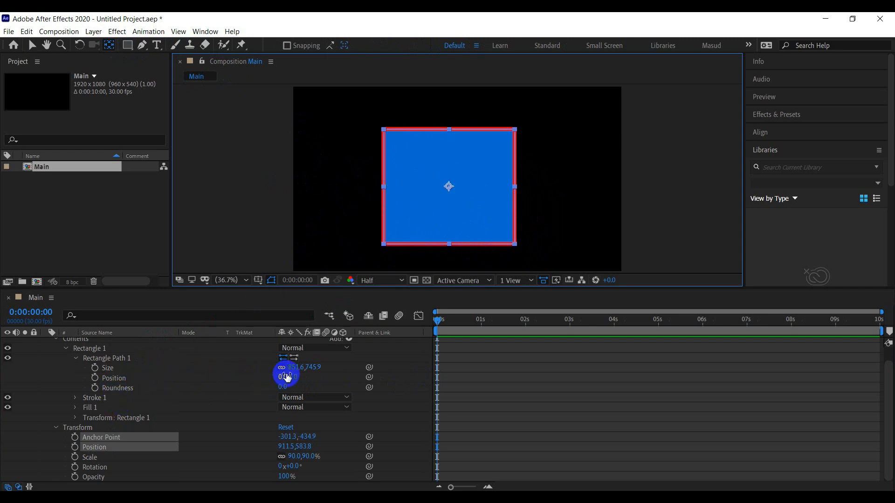
# - Set Rectangle Path 1's Position to -5, 0 and compare that property with the layer-level Anchor Point
pyautogui.moveTo(283, 378)
pyautogui.mouseDown()
pyautogui.moveTo(336, 382)
pyautogui.moveTo(286, 381)
pyautogui.mouseUp()
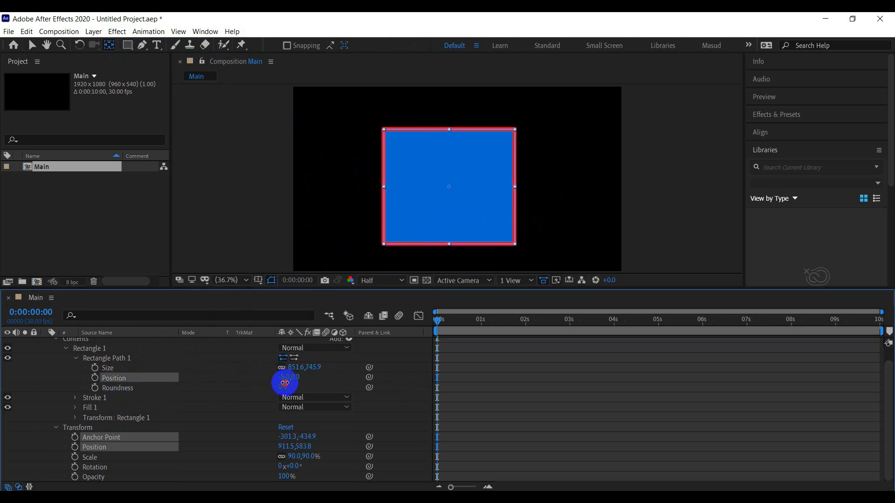
pyautogui.click(107, 441)
pyautogui.click(110, 377)
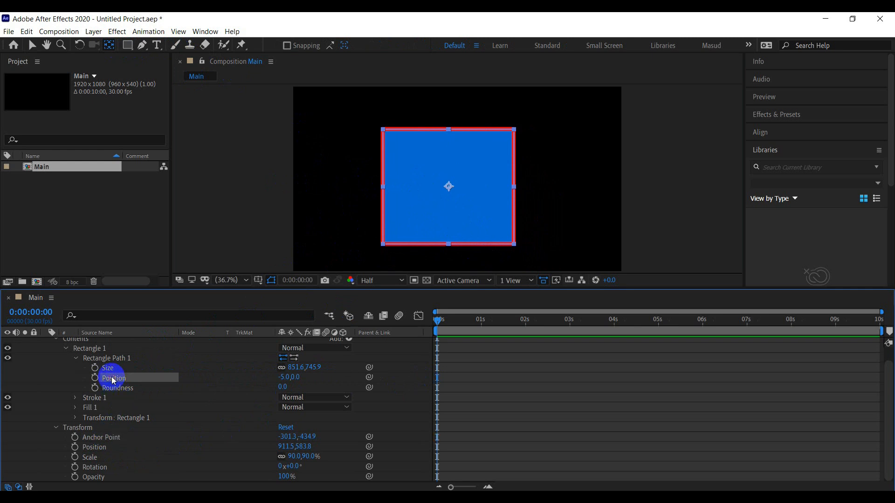
pyautogui.click(109, 439)
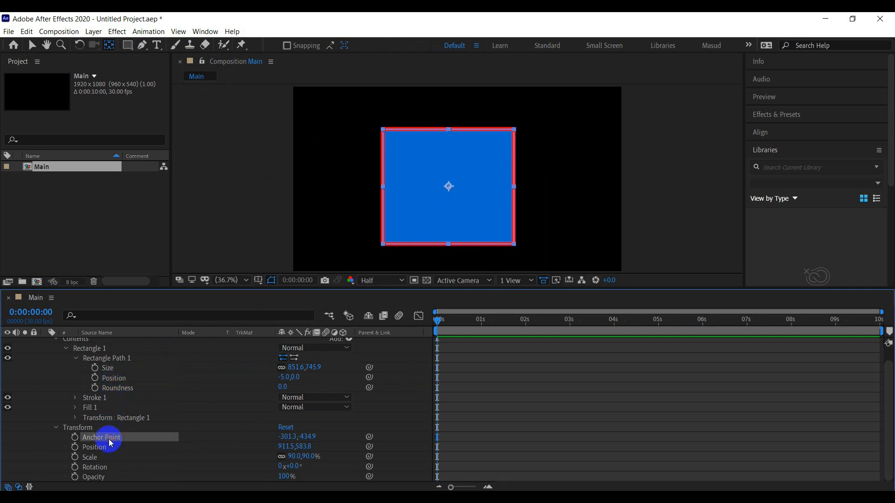
pyautogui.click(114, 379)
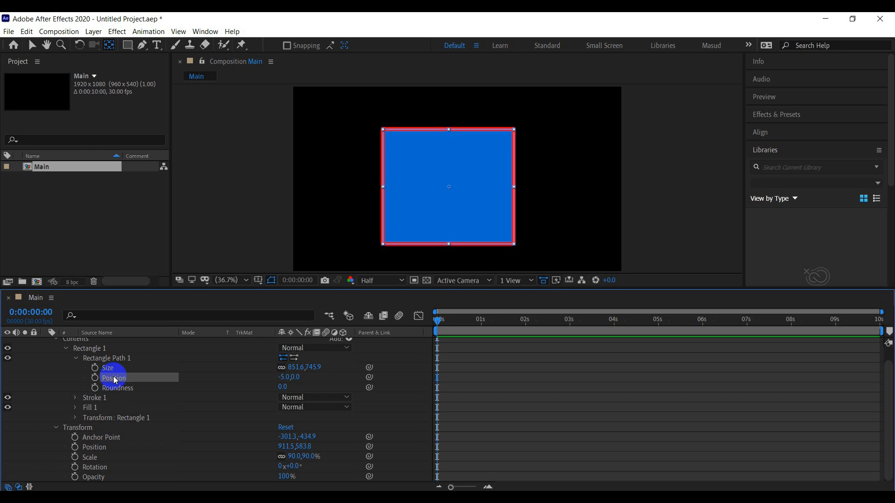
# - Review the layer-level Anchor Point property, and collapse the shape layer's Contents and Transform groups
pyautogui.click(92, 439)
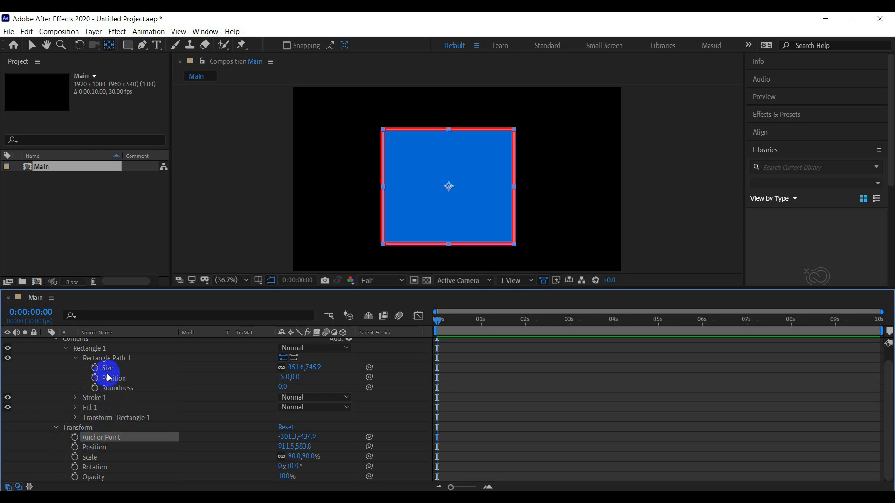
pyautogui.click(66, 349)
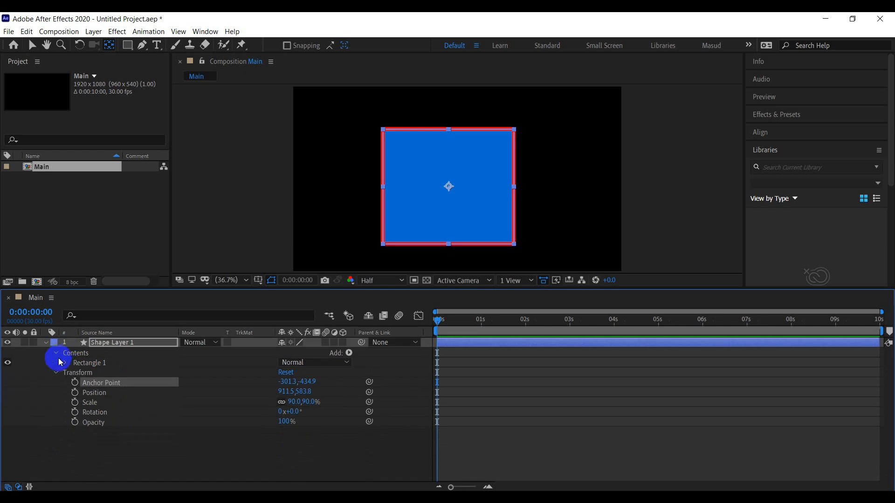
pyautogui.click(55, 373)
pyautogui.click(56, 353)
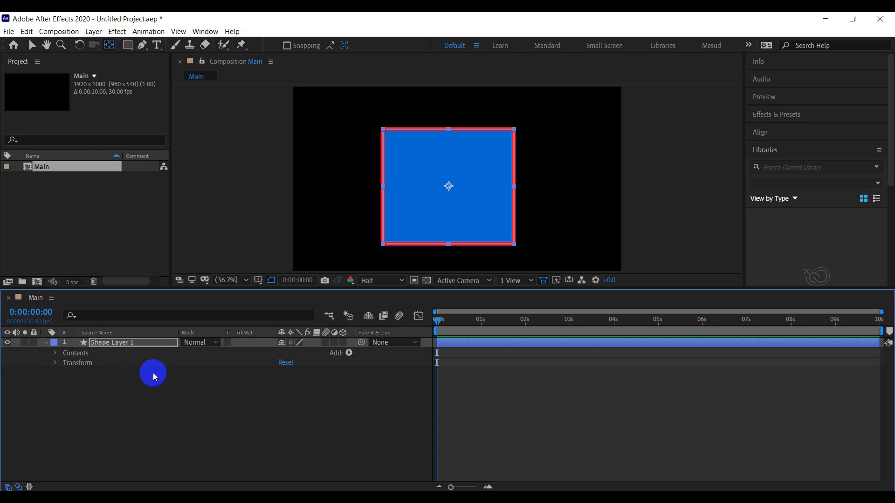
pyautogui.click(75, 368)
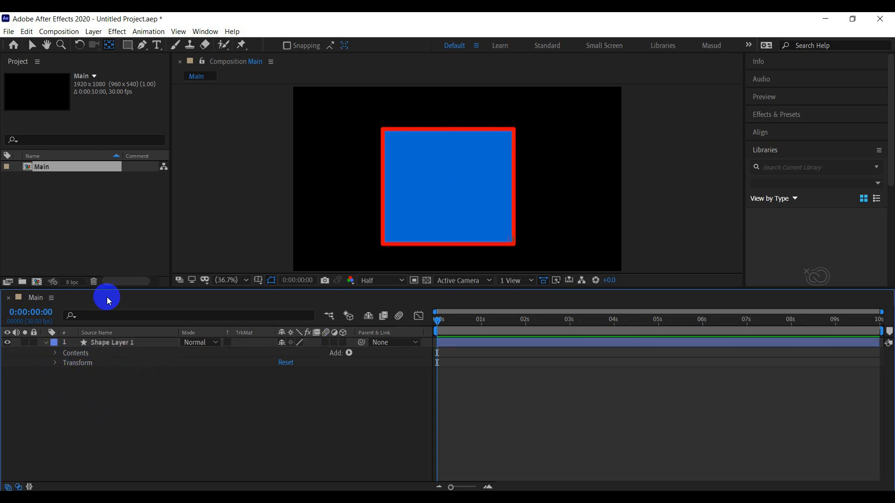
# - Review the available shape tools, and delete the blue rectangle's shape layer from the composition
pyautogui.moveTo(126, 46); pyautogui.dragTo(172, 108)
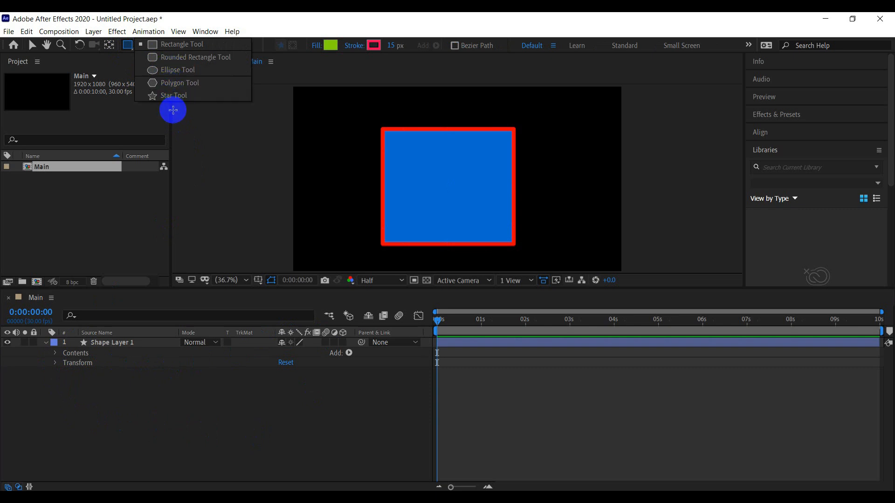
pyautogui.moveTo(173, 110); pyautogui.dragTo(158, 101)
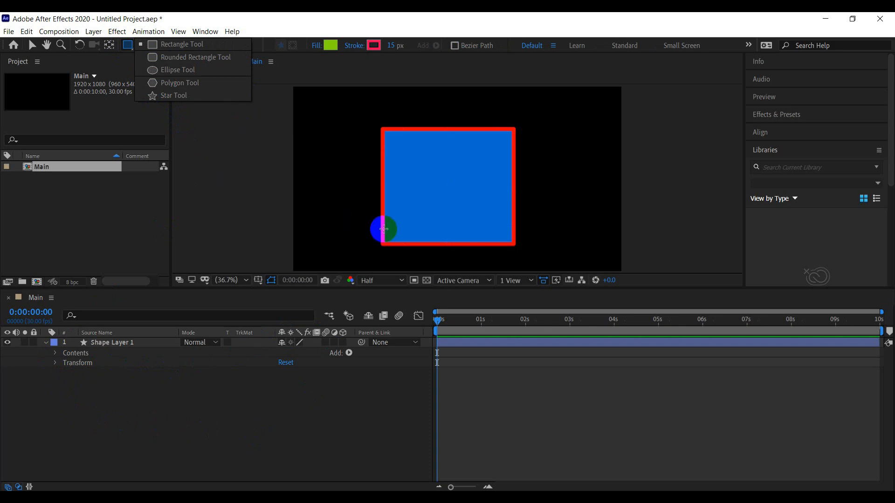
pyautogui.click(94, 343)
pyautogui.press('Delete')
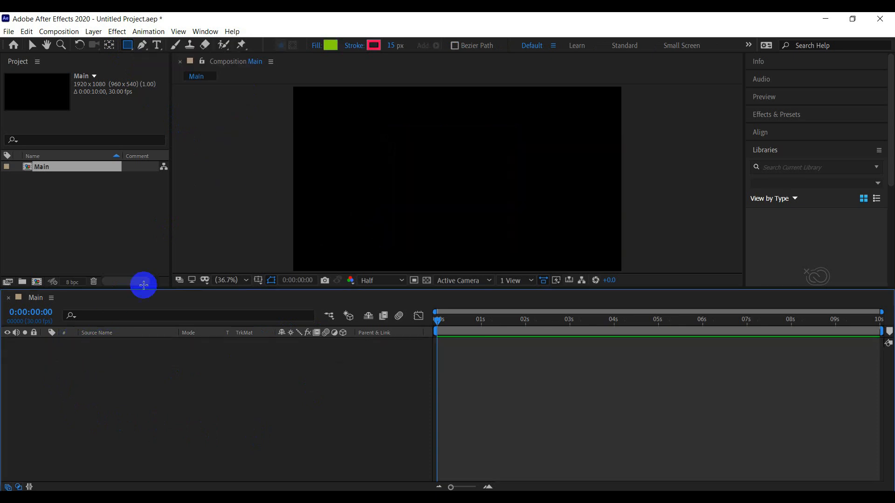
# - Draw a rounded rectangle about 753 × 649 px near the composition's center and expand its Rectangle Path 1 properties
pyautogui.click(130, 44)
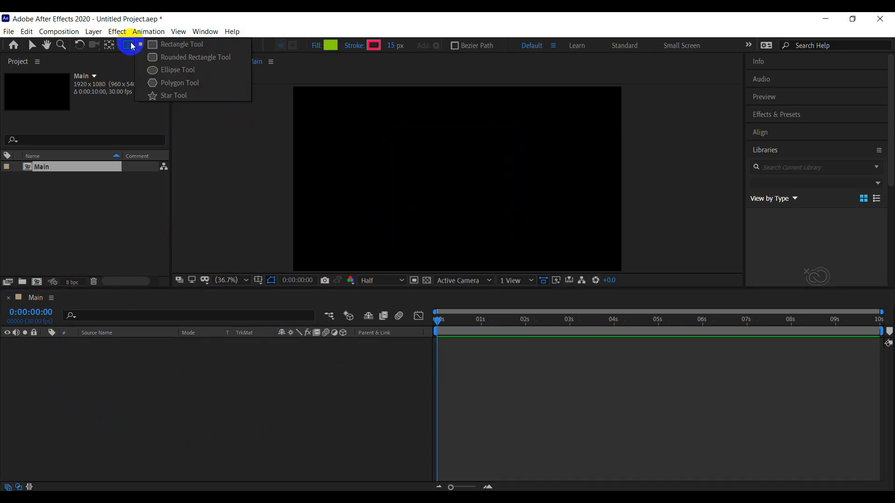
pyautogui.click(188, 58)
pyautogui.moveTo(382, 124); pyautogui.dragTo(512, 234)
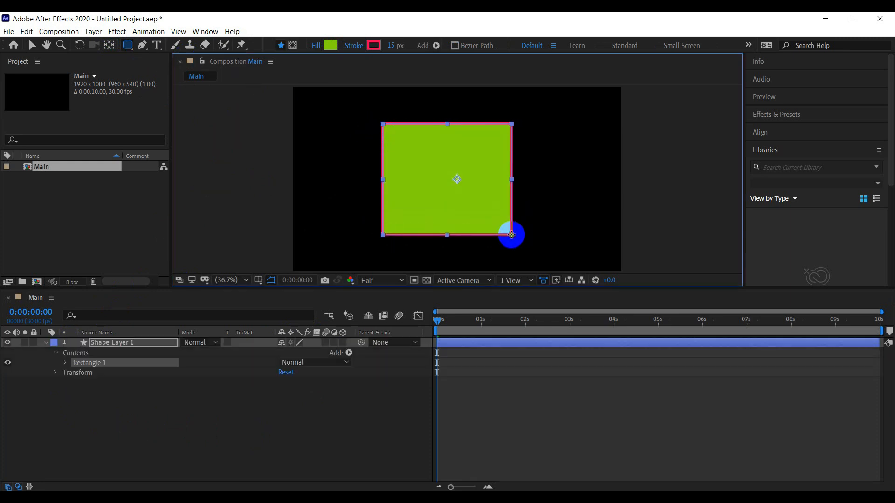
pyautogui.click(55, 353)
pyautogui.click(55, 355)
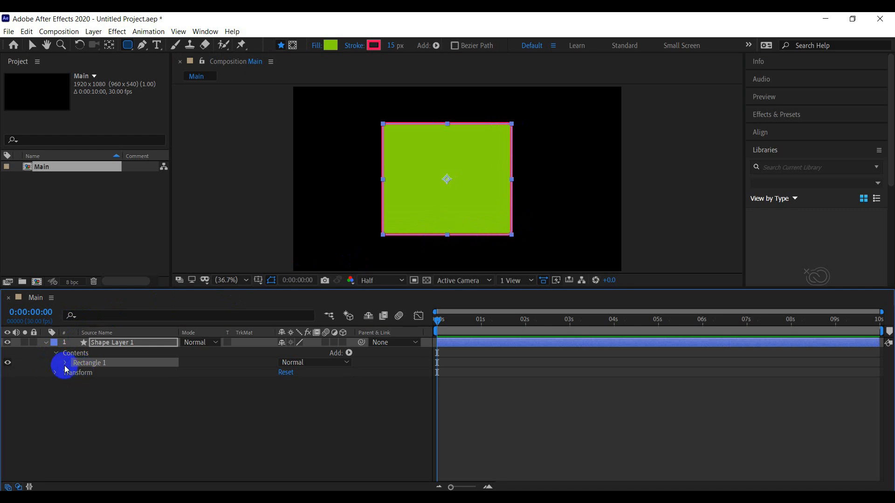
pyautogui.click(65, 363)
pyautogui.click(75, 374)
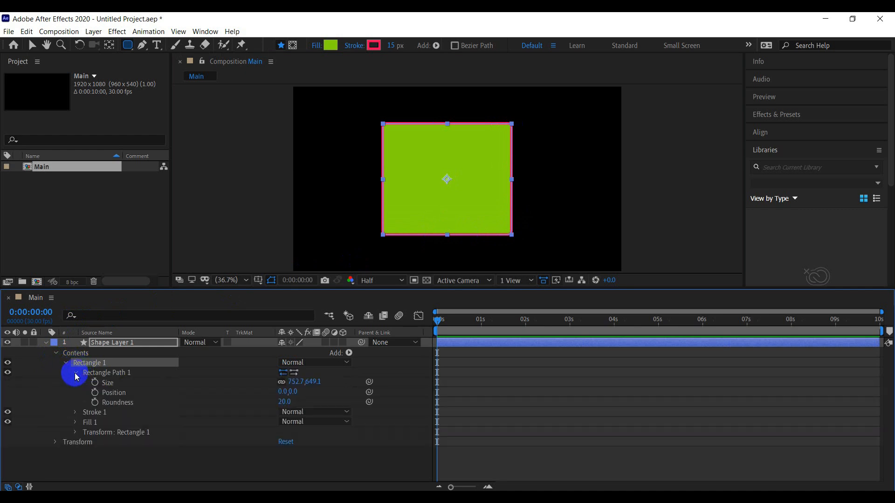
# - Set Rectangle Path 1's Roundness to 0 to turn the rounded rectangle into a plain one
pyautogui.moveTo(127, 44); pyautogui.dragTo(176, 61)
pyautogui.click(285, 401)
pyautogui.write('0')
pyautogui.press('Return')
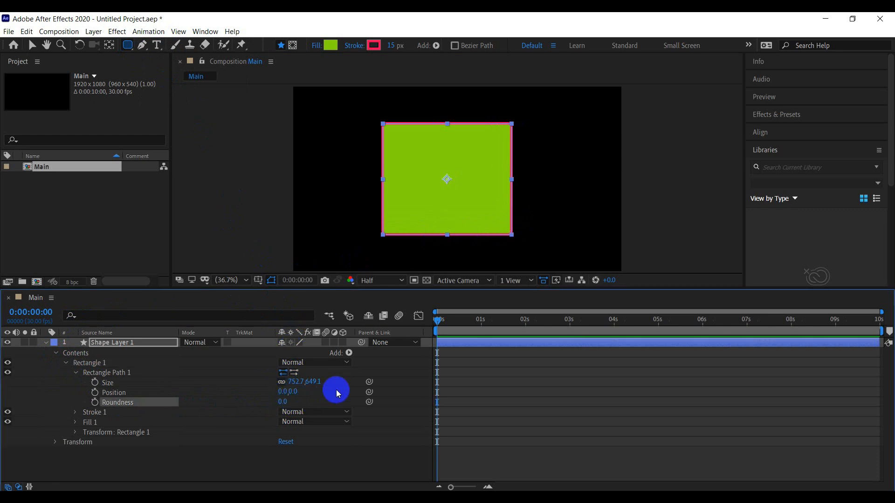
# - Review the list of shape tools again and delete the green rectangle's shape layer
pyautogui.moveTo(127, 44); pyautogui.dragTo(175, 57)
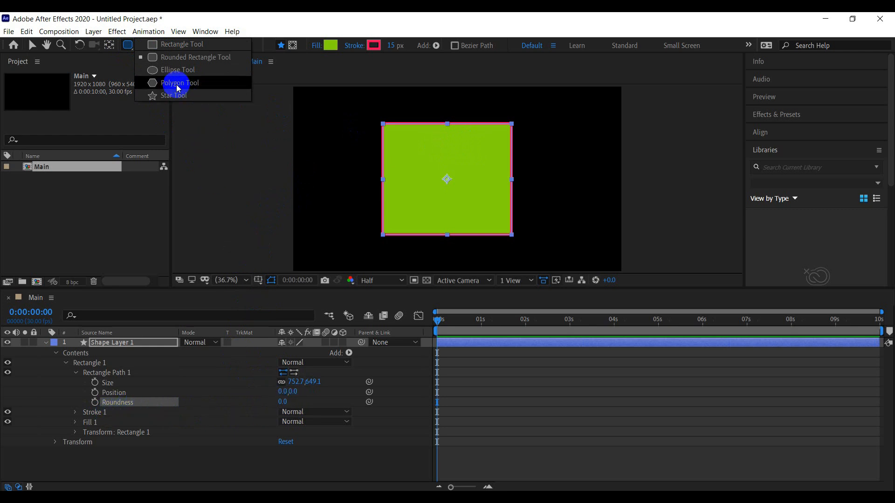
pyautogui.click(217, 144)
pyautogui.click(111, 345)
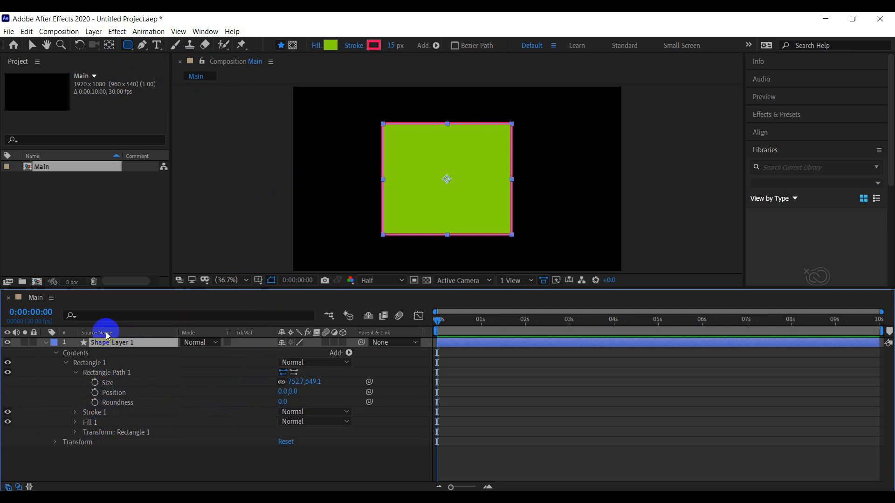
pyautogui.press('Delete')
# - Try drawing a circle and a smaller square beside it in one shape layer, and delete that layer
pyautogui.moveTo(130, 48); pyautogui.dragTo(168, 72)
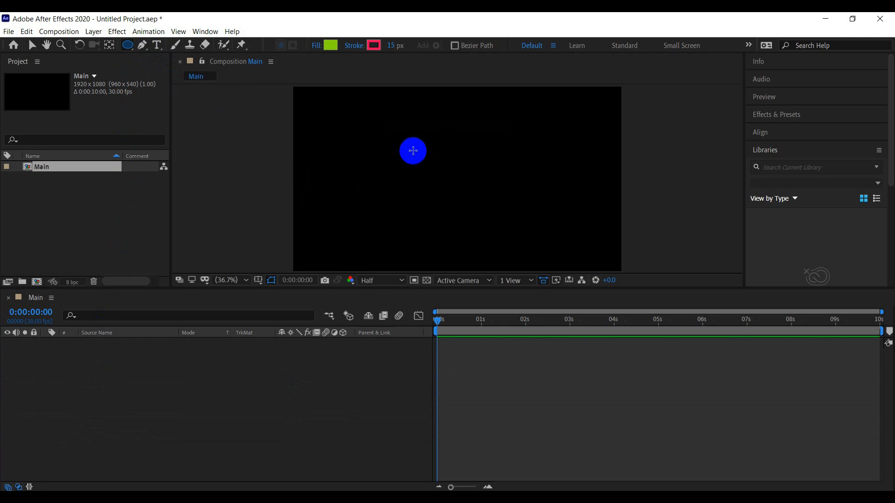
pyautogui.moveTo(403, 136); pyautogui.dragTo(500, 225)
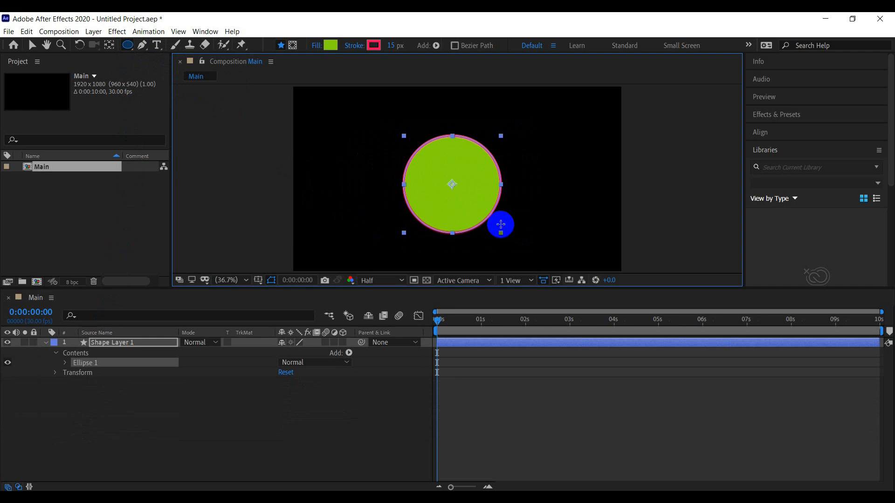
pyautogui.click(128, 46)
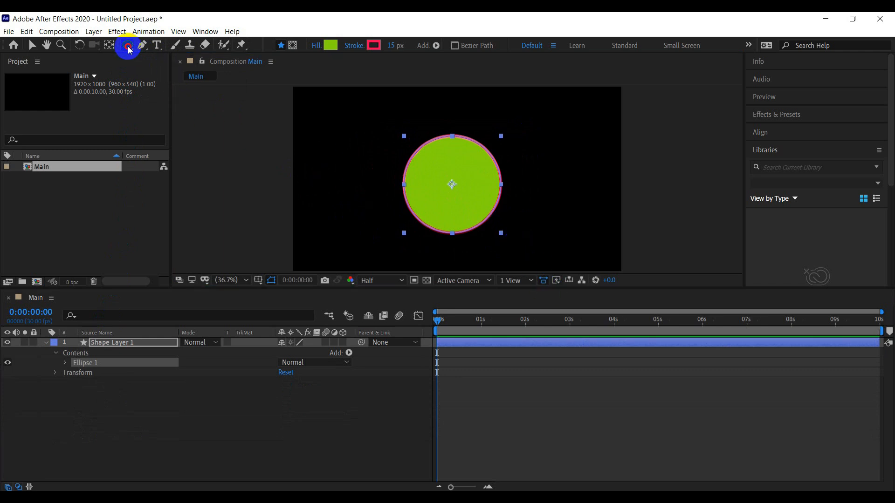
pyautogui.click(154, 55)
pyautogui.moveTo(324, 127); pyautogui.dragTo(357, 189)
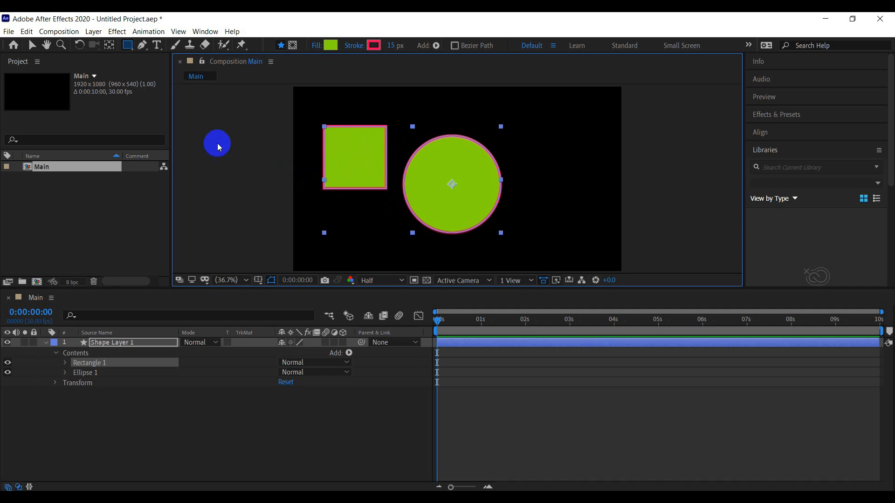
pyautogui.click(111, 343)
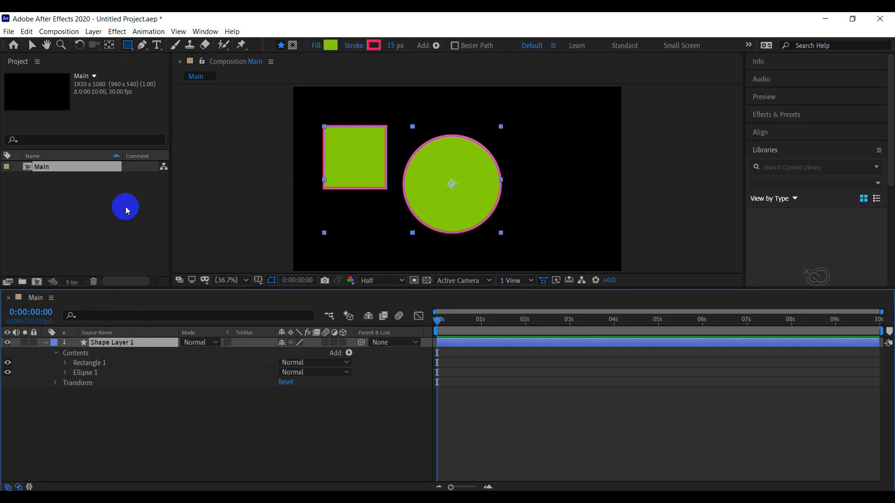
pyautogui.press('Delete')
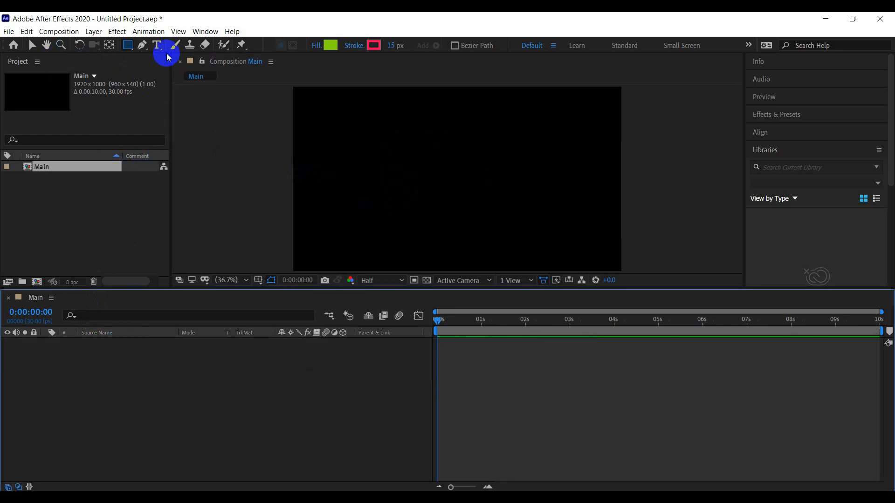
# - Draw a circle about 458 px across near the composition's center with the Ellipse tool and expand its Ellipse Path 1 properties
pyautogui.click(128, 45)
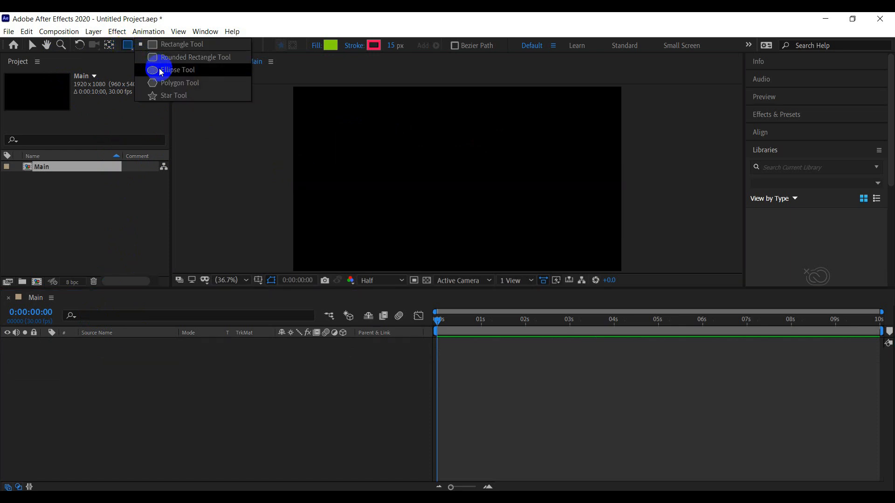
pyautogui.click(177, 70)
pyautogui.moveTo(394, 146); pyautogui.dragTo(471, 213)
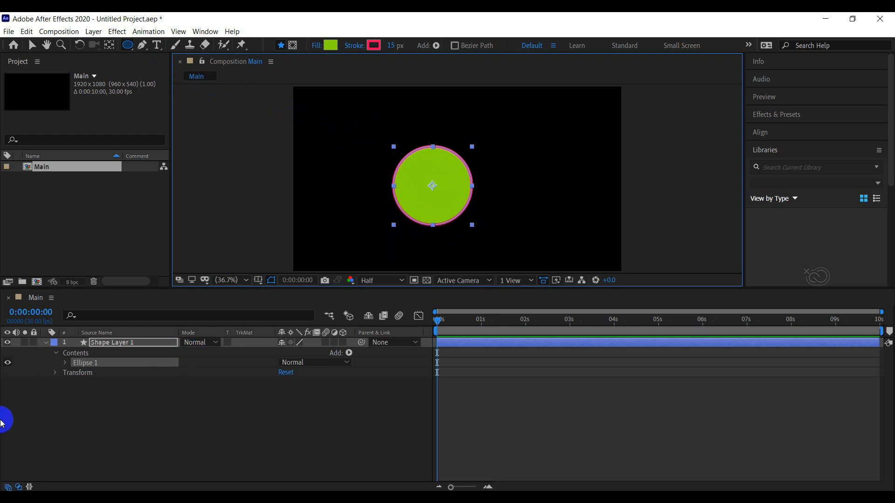
pyautogui.click(65, 363)
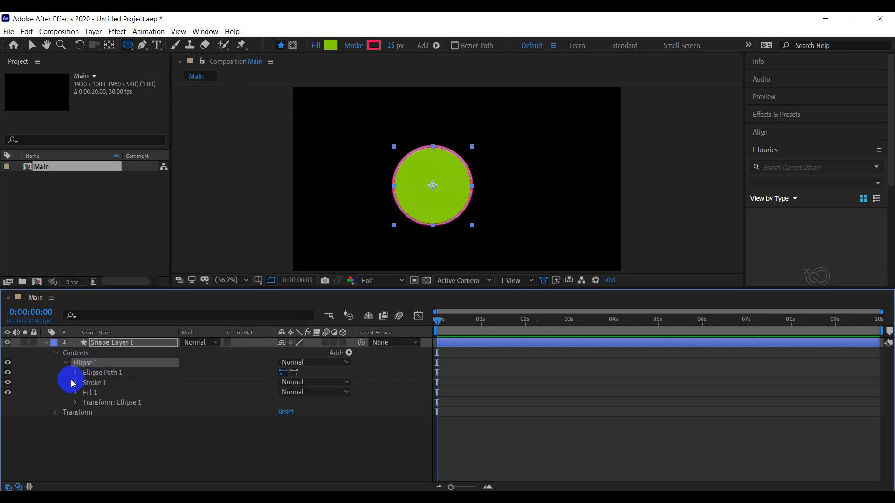
pyautogui.click(75, 372)
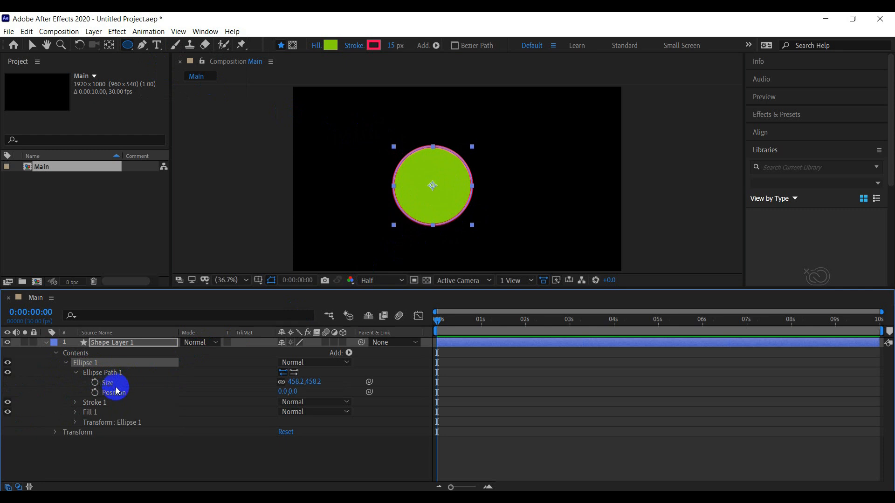
pyautogui.click(90, 189)
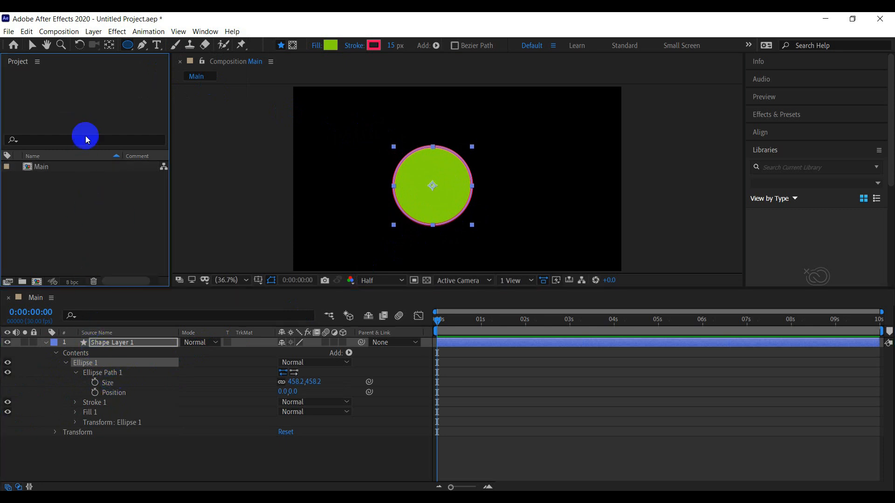
# - With the circle's layer deselected, draw a rectangle about 401 × 371 px up and right of the circle as a separate shape layer
pyautogui.moveTo(128, 45); pyautogui.dragTo(168, 44)
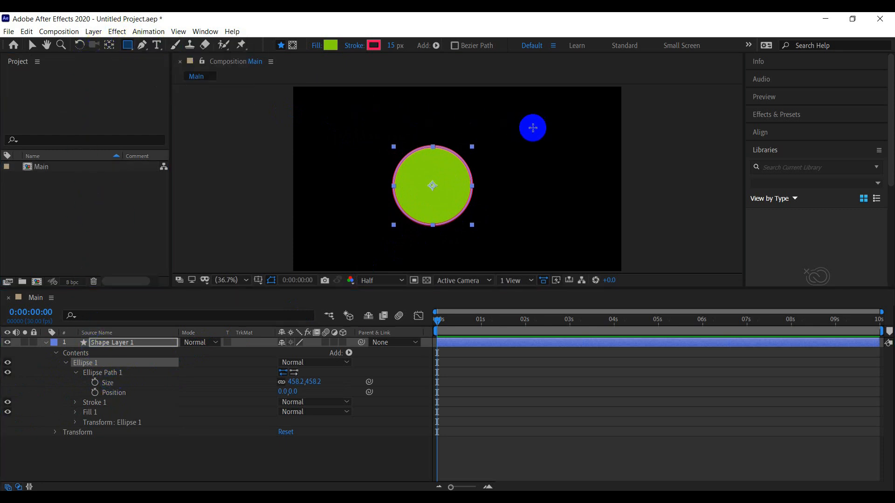
pyautogui.click(102, 450)
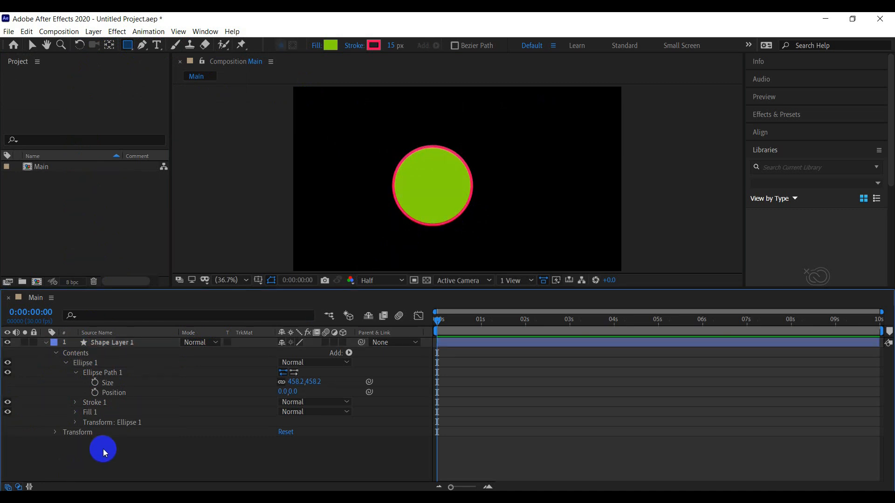
pyautogui.click(116, 345)
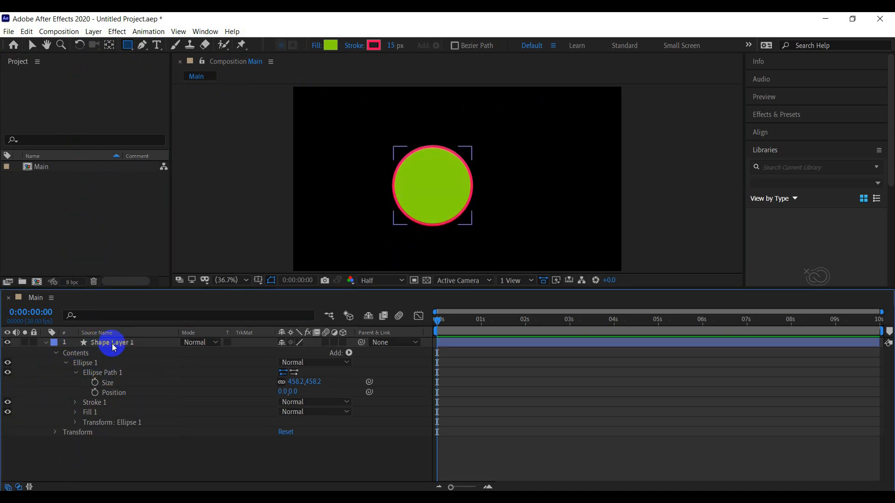
pyautogui.click(108, 346)
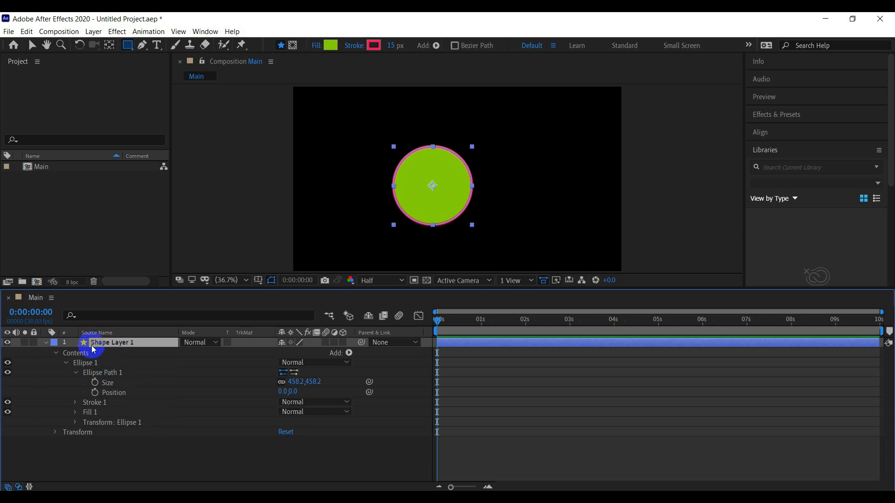
pyautogui.click(111, 453)
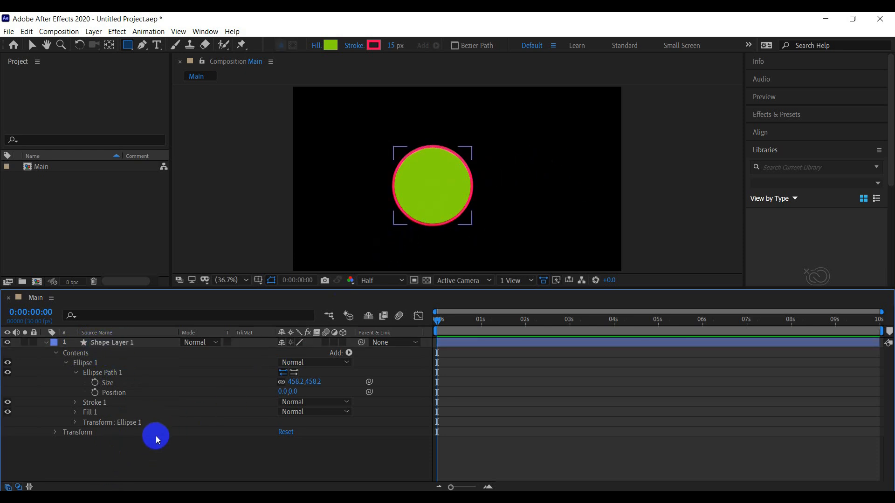
pyautogui.moveTo(534, 115)
pyautogui.mouseDown()
pyautogui.moveTo(595, 185)
pyautogui.moveTo(602, 179)
pyautogui.mouseUp()
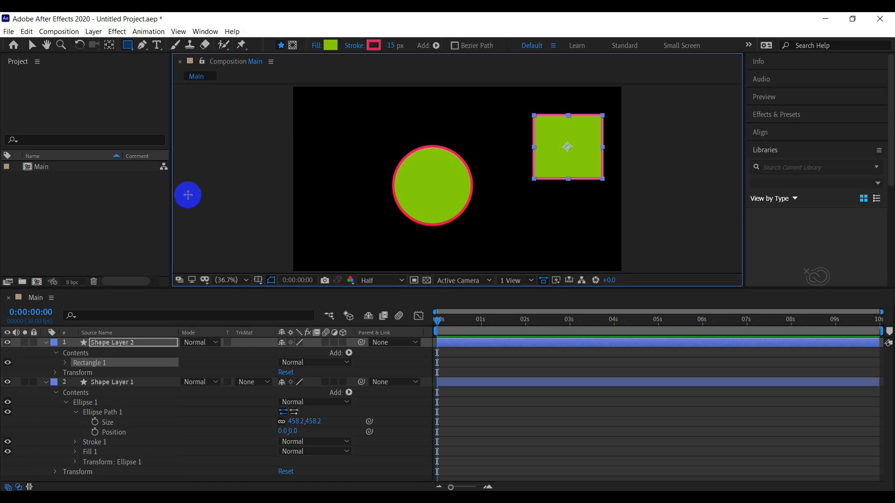
# - Collapse the circle's layer, and inspect the new rectangle's path properties before collapsing its Contents group
pyautogui.click(52, 383)
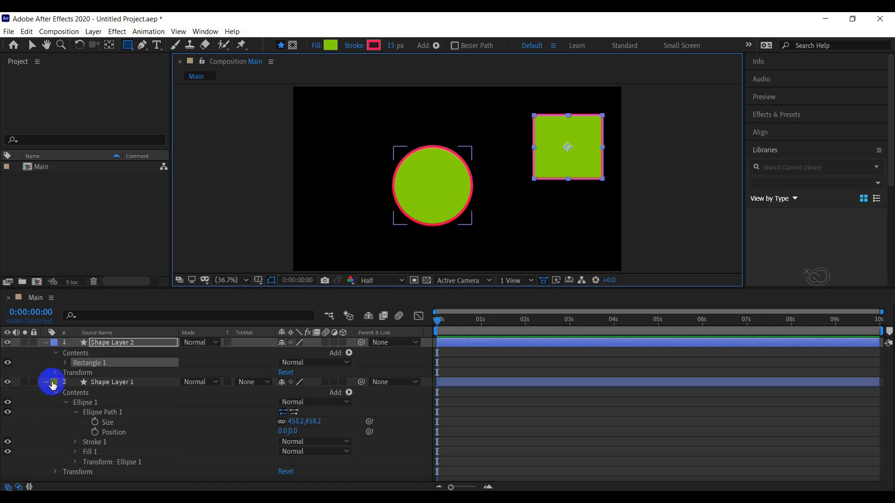
pyautogui.click(45, 383)
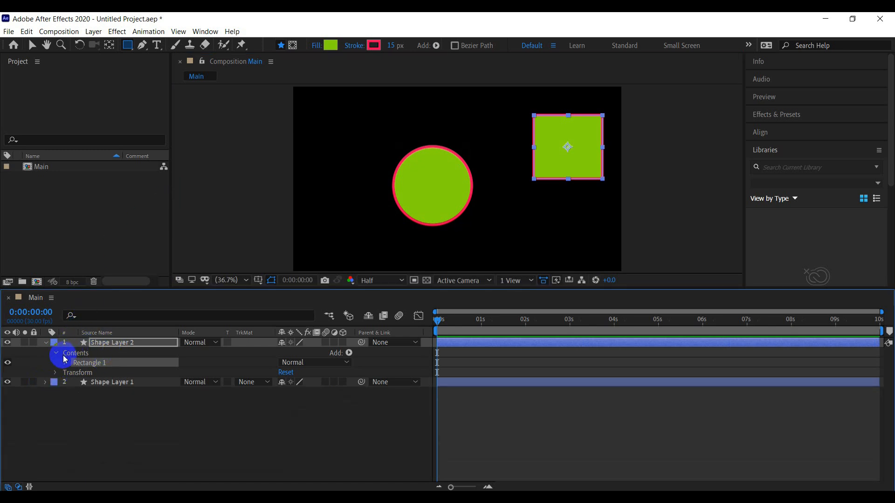
pyautogui.click(65, 363)
pyautogui.click(75, 373)
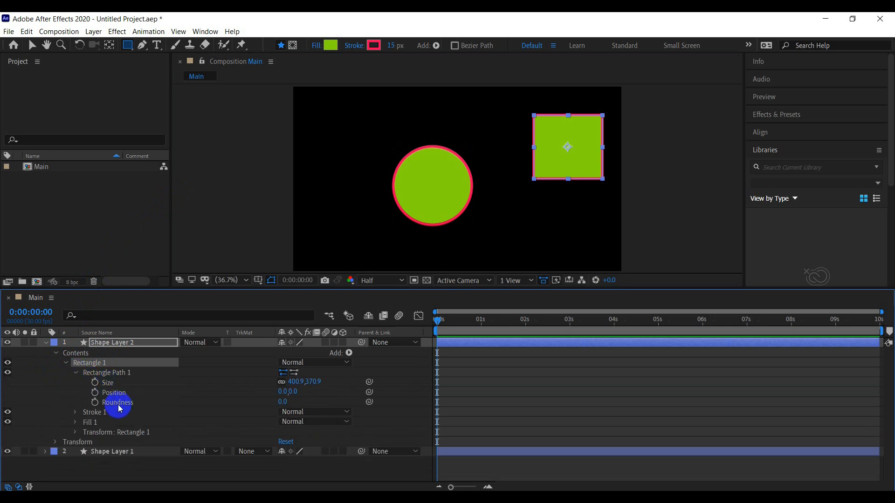
pyautogui.click(66, 363)
pyautogui.click(58, 355)
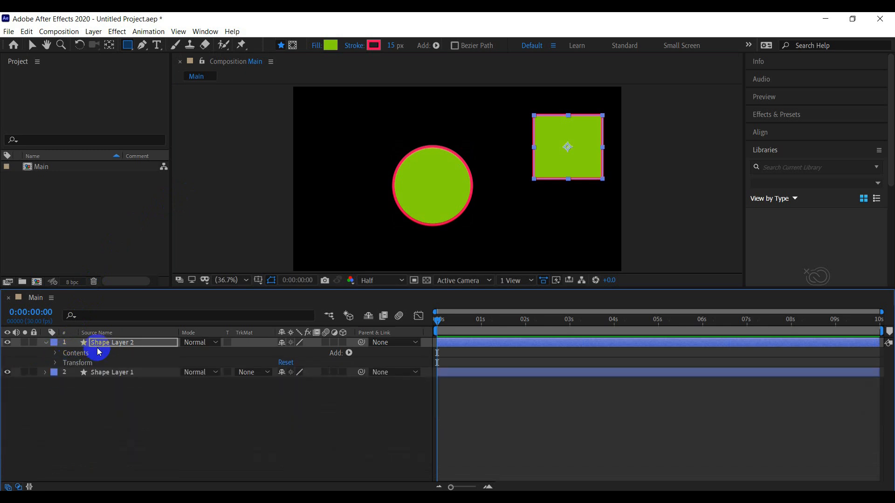
# - Delete the rectangle's shape layer and select the remaining circle layer
pyautogui.click(108, 343)
pyautogui.press('Delete')
pyautogui.click(104, 348)
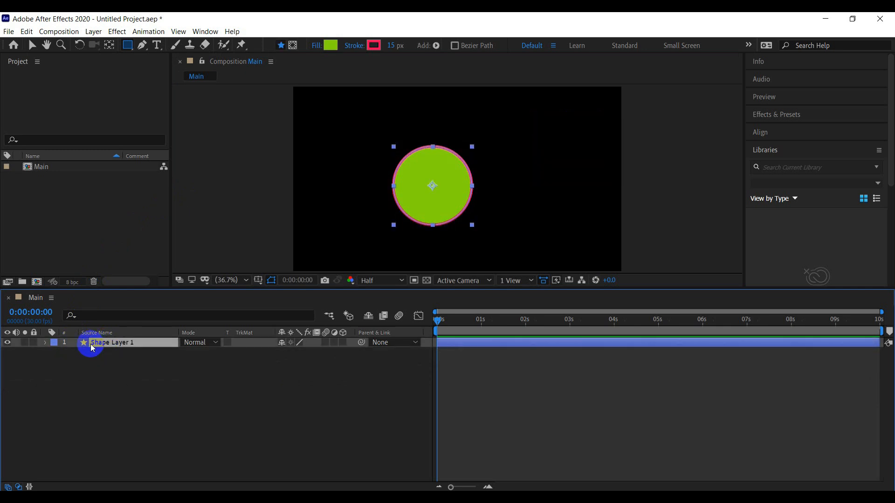
# - Examine the Stroke 1 properties in the circle's layer and collapse them
pyautogui.click(46, 343)
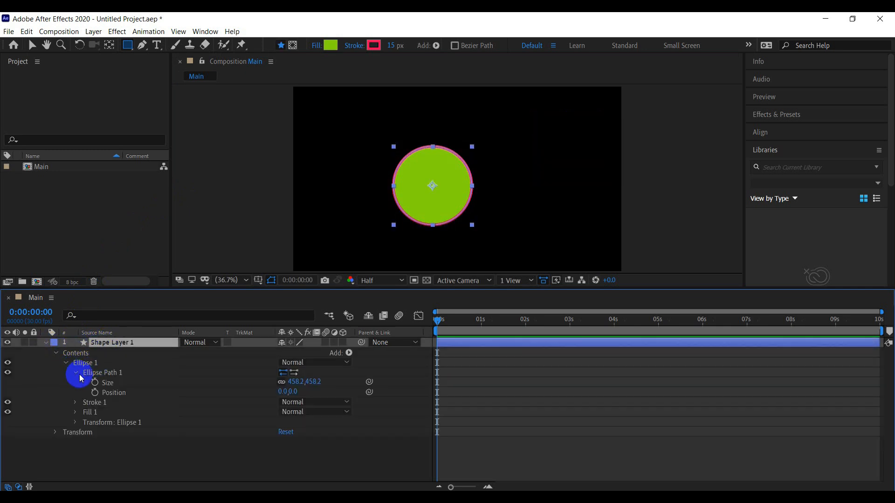
pyautogui.click(75, 402)
pyautogui.scroll(-3, 81, 410)
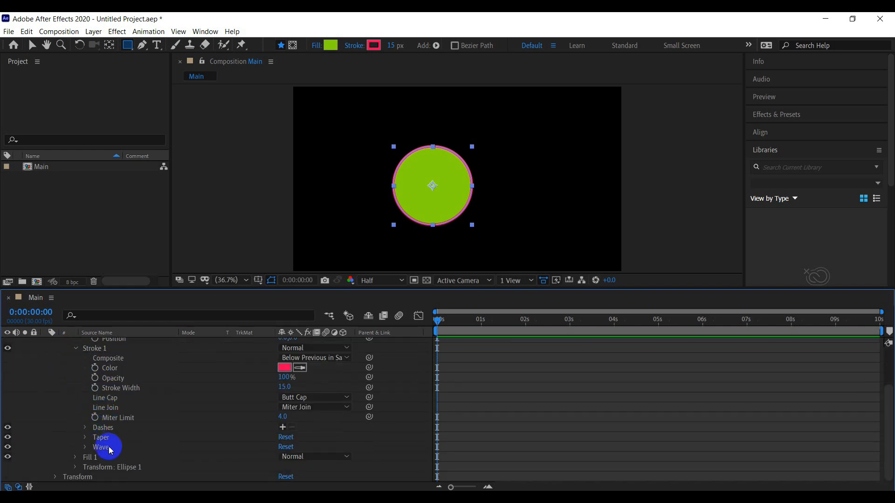
pyautogui.scroll(3, 91, 390)
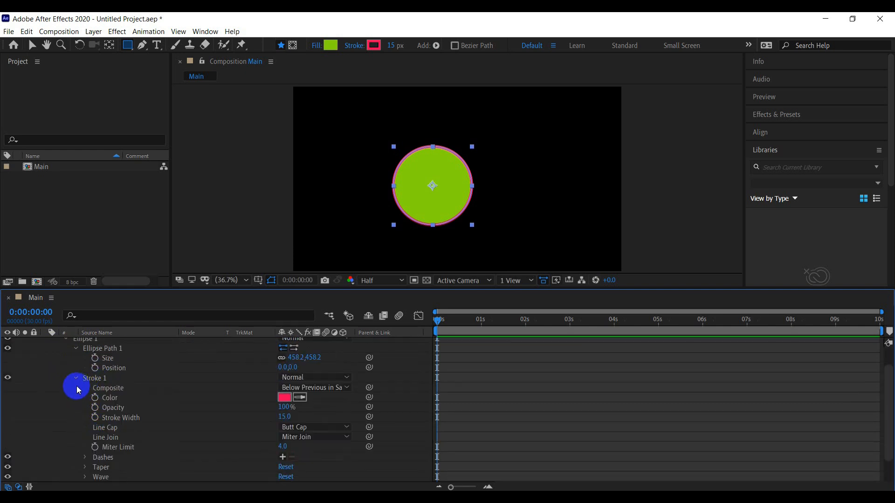
pyautogui.click(76, 380)
# - Collapse the circle's ellipse group and delete the circle's shape layer
pyautogui.click(63, 363)
pyautogui.click(124, 341)
pyautogui.press('Delete')
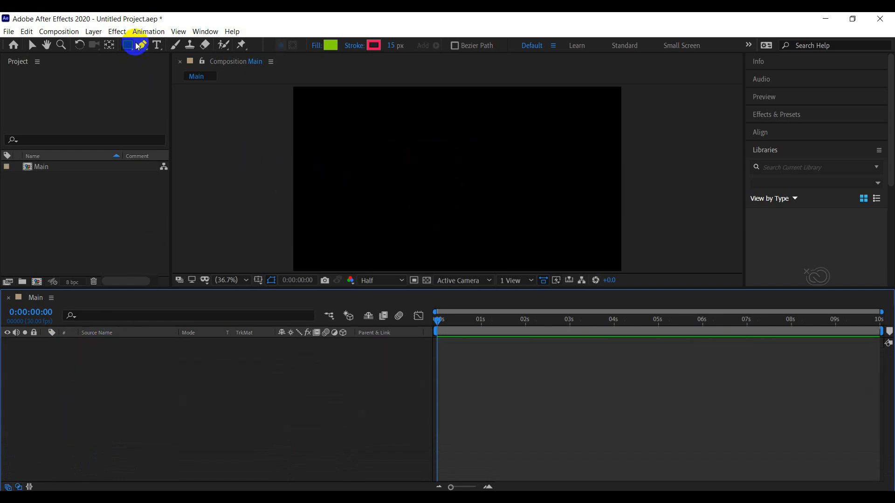
# - Draw a pentagon with an outer radius of about 247 px using the Polygon tool and expand its Polystar 1 group
pyautogui.moveTo(127, 45); pyautogui.dragTo(181, 85)
pyautogui.moveTo(395, 138)
pyautogui.mouseDown()
pyautogui.moveTo(458, 179)
pyautogui.moveTo(425, 166)
pyautogui.moveTo(438, 143)
pyautogui.mouseUp()
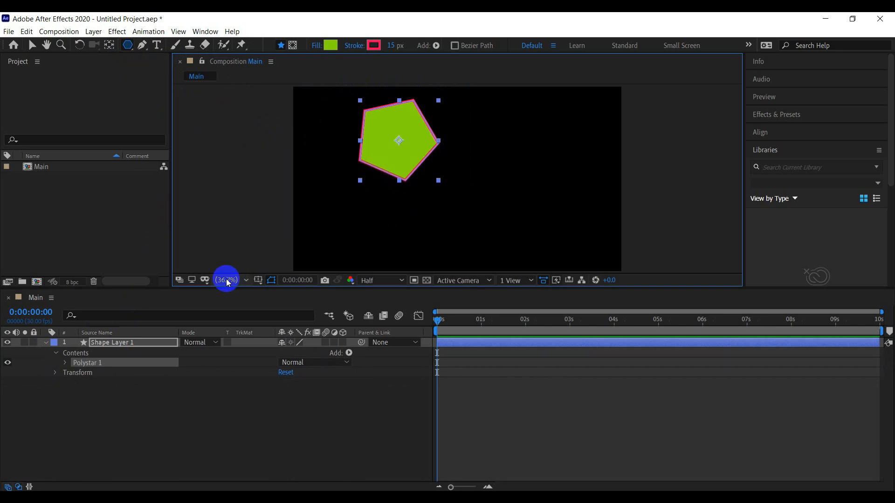
pyautogui.click(65, 363)
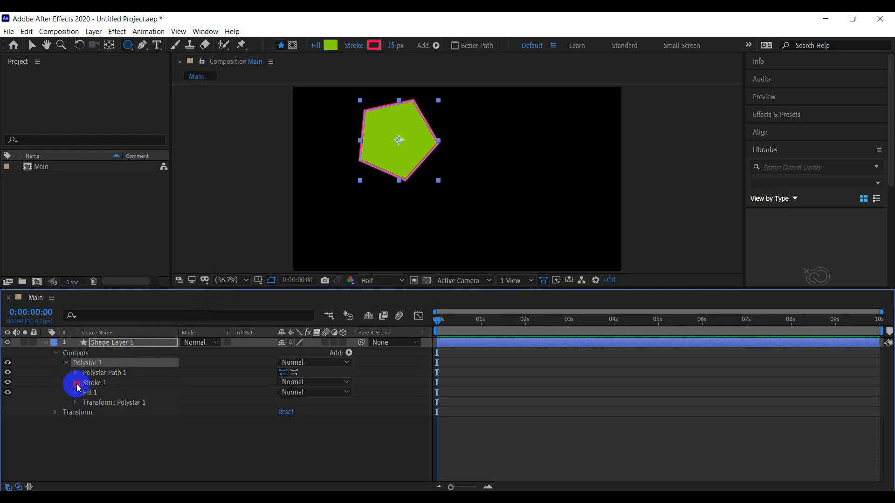
# - Examine the pentagon's Stroke 1 properties and collapse them
pyautogui.click(76, 383)
pyautogui.scroll(-1, 98, 414)
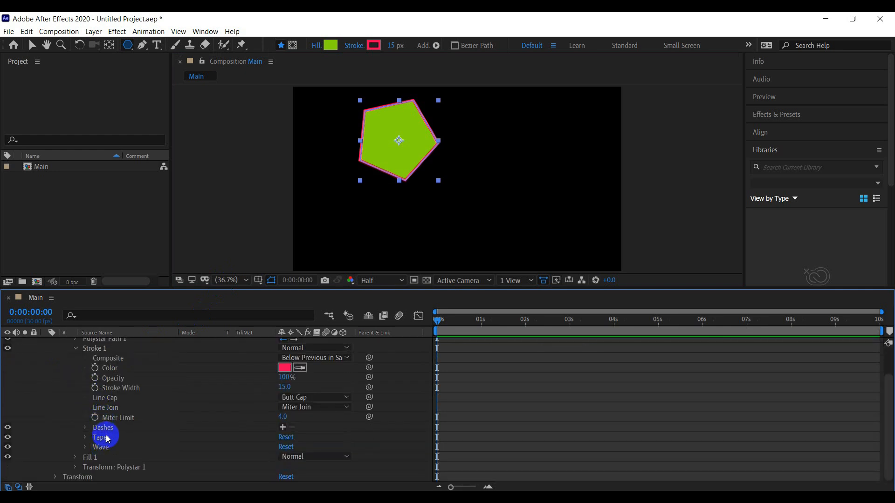
pyautogui.scroll(1, 113, 403)
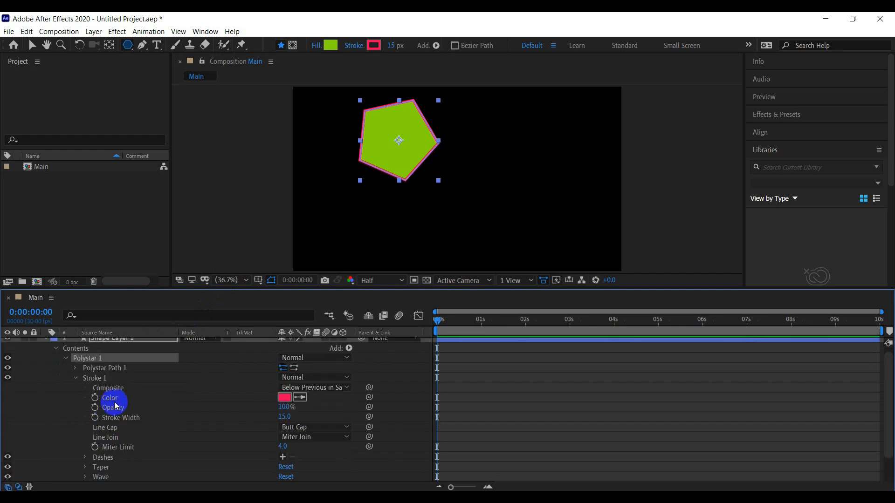
pyautogui.click(76, 378)
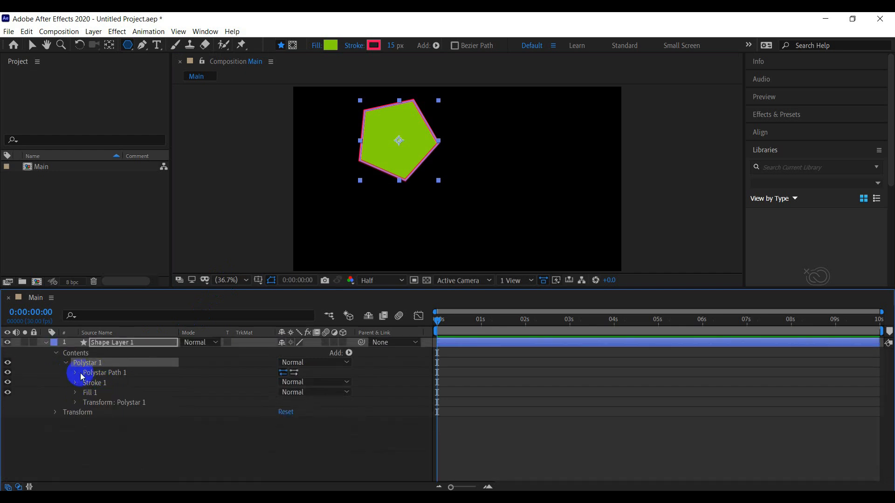
# - Expand the pentagon's Polystar Path 1 properties and move the pentagon to about the composition's center
pyautogui.click(77, 374)
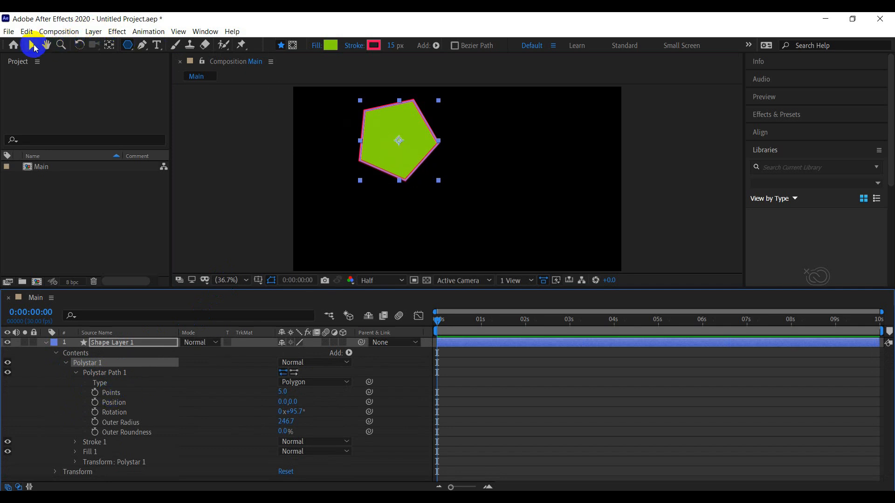
pyautogui.click(33, 45)
pyautogui.moveTo(394, 129); pyautogui.dragTo(456, 170)
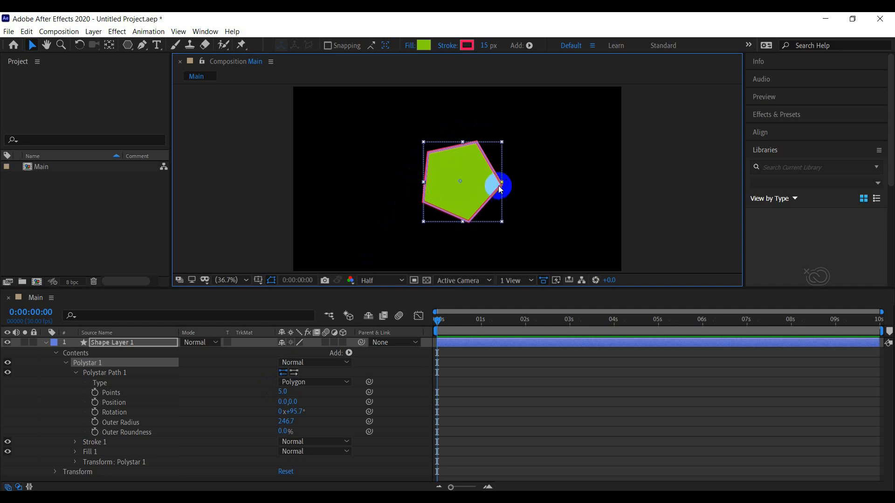
# - Try the polygon with 7 and 4 points, return it to 5, and shift its path Position to 2.0, 0.0
pyautogui.click(281, 392)
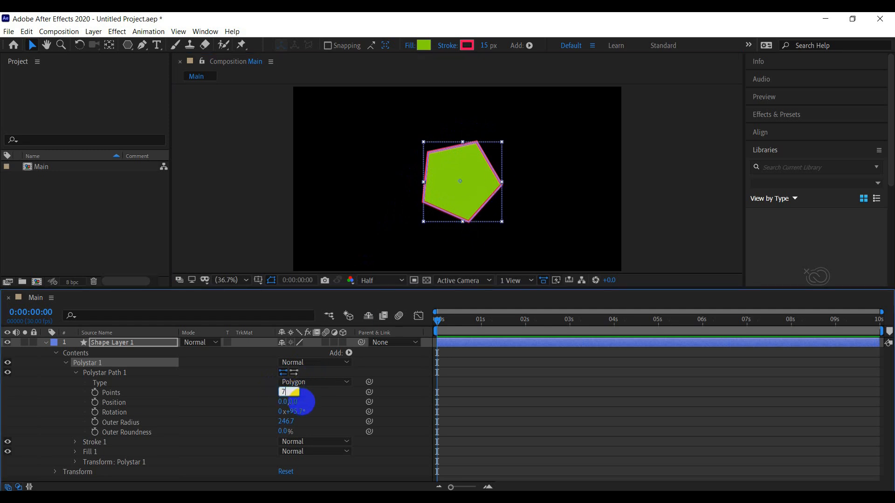
pyautogui.press('Return')
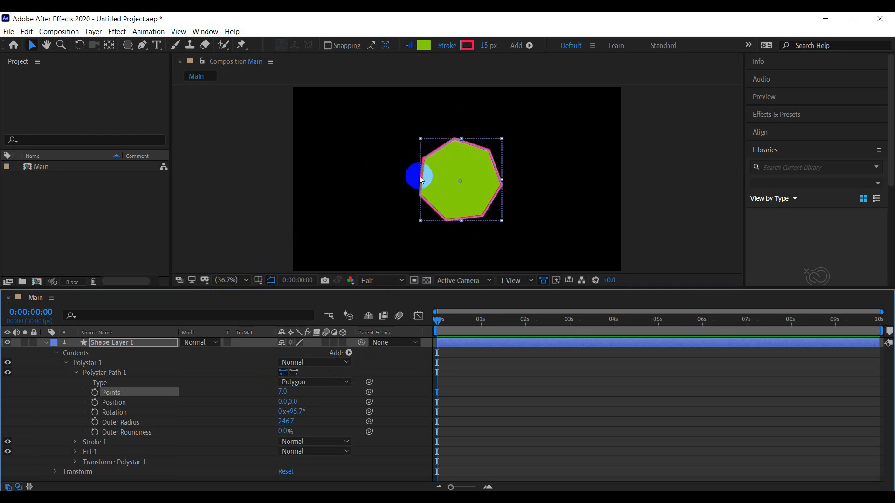
pyautogui.moveTo(283, 391)
pyautogui.mouseDown()
pyautogui.moveTo(299, 393)
pyautogui.moveTo(266, 391)
pyautogui.moveTo(284, 393)
pyautogui.mouseUp()
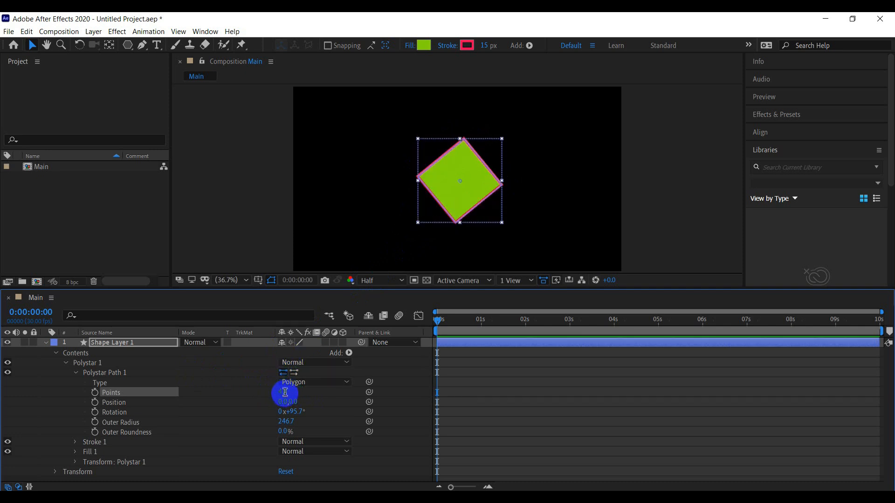
pyautogui.press('Return')
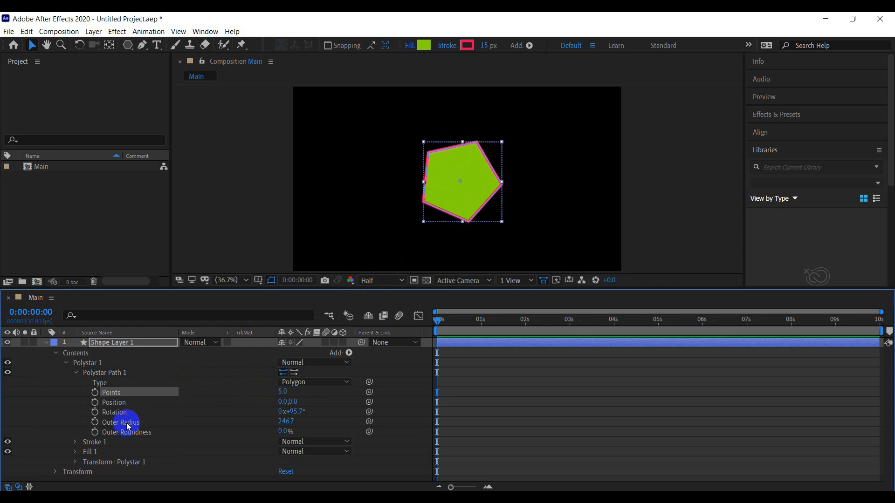
pyautogui.moveTo(281, 402)
pyautogui.mouseDown()
pyautogui.moveTo(298, 401)
pyautogui.moveTo(275, 405)
pyautogui.mouseUp()
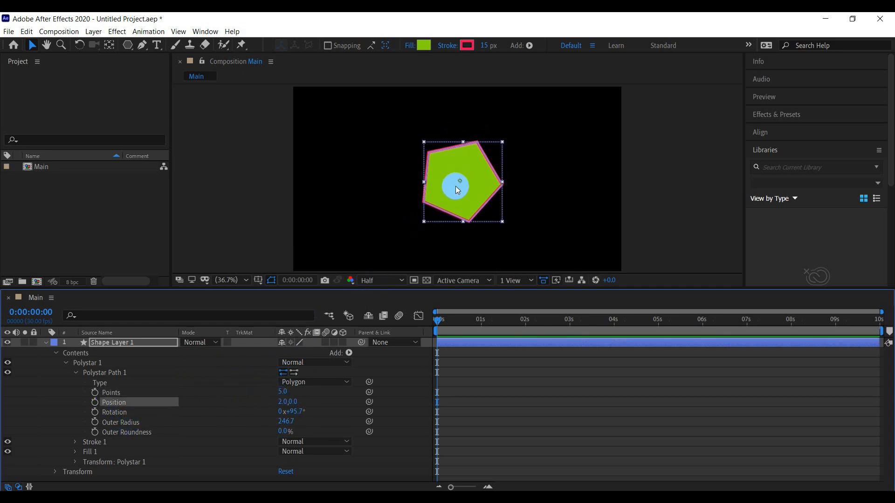
# - Try larger Outer Radius values on the polygon, reduce the radius to 233.7, and set its Outer Roundness to 149%
pyautogui.click(282, 421)
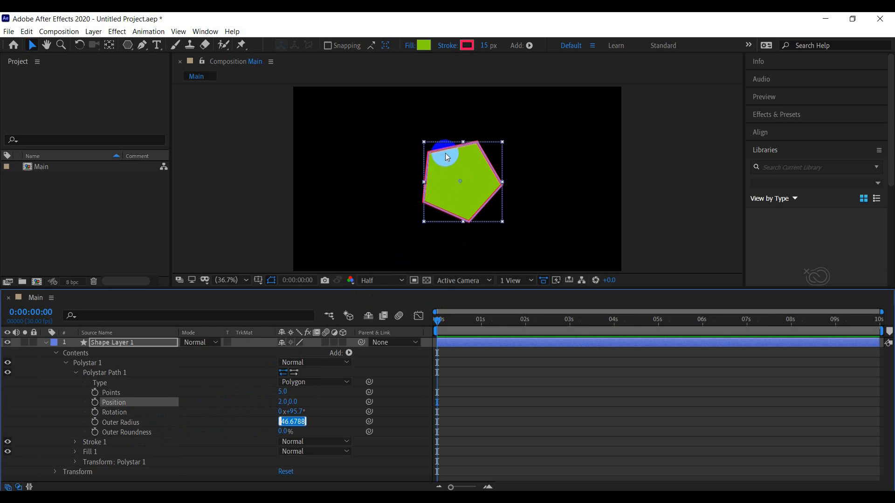
pyautogui.scroll(1, 442, 156)
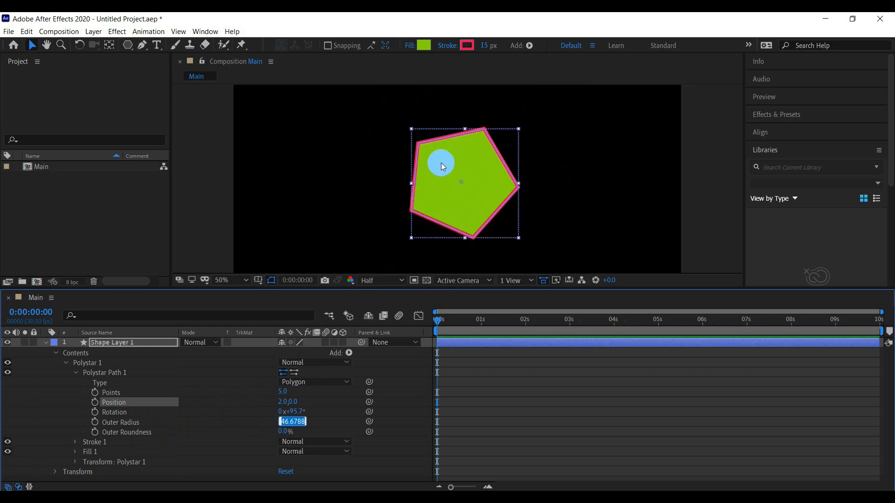
pyautogui.click(104, 425)
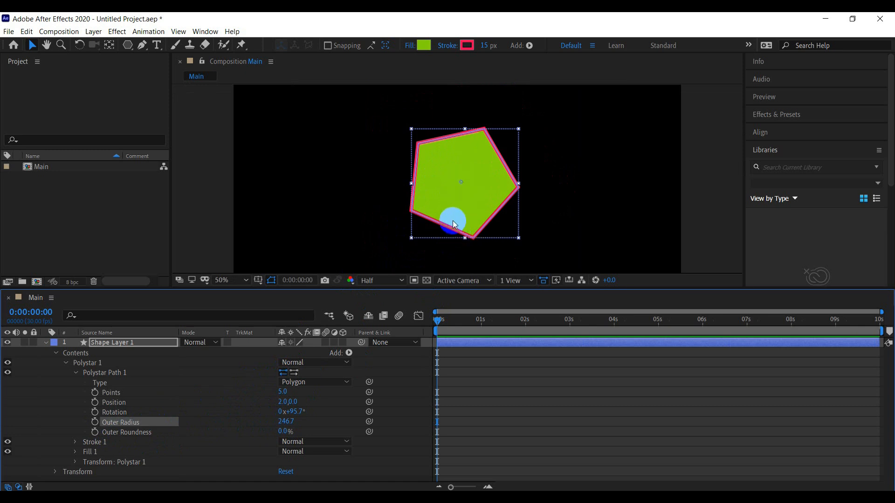
pyautogui.moveTo(284, 421); pyautogui.dragTo(373, 429)
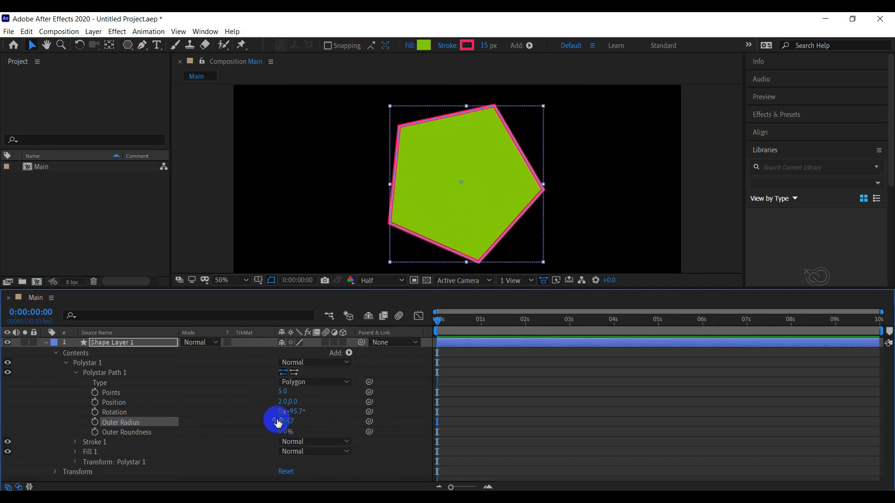
pyautogui.moveTo(282, 423); pyautogui.dragTo(258, 429)
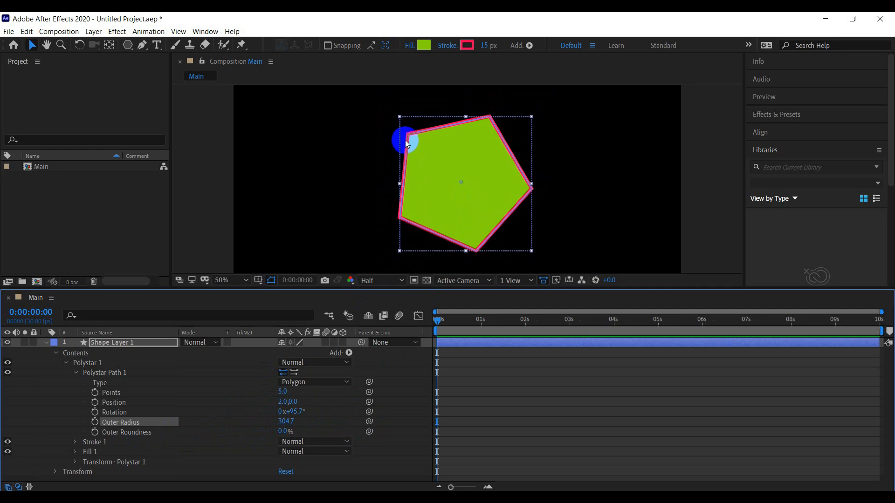
pyautogui.moveTo(282, 431); pyautogui.dragTo(323, 438)
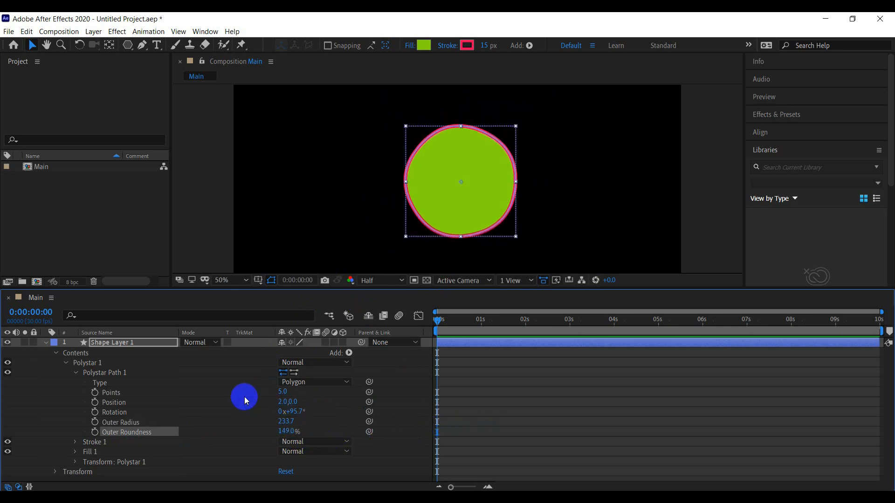
# - Collapse the polygon's path properties and delete its shape layer
pyautogui.click(76, 373)
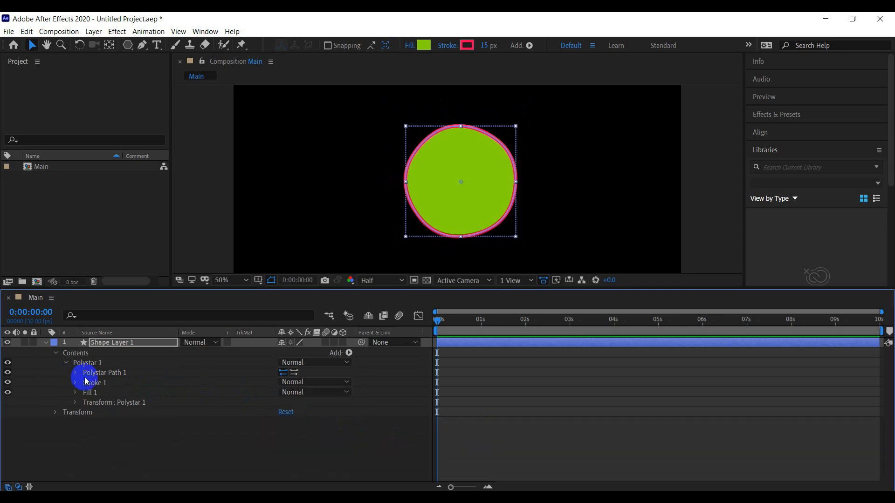
pyautogui.click(102, 343)
pyautogui.press('Delete')
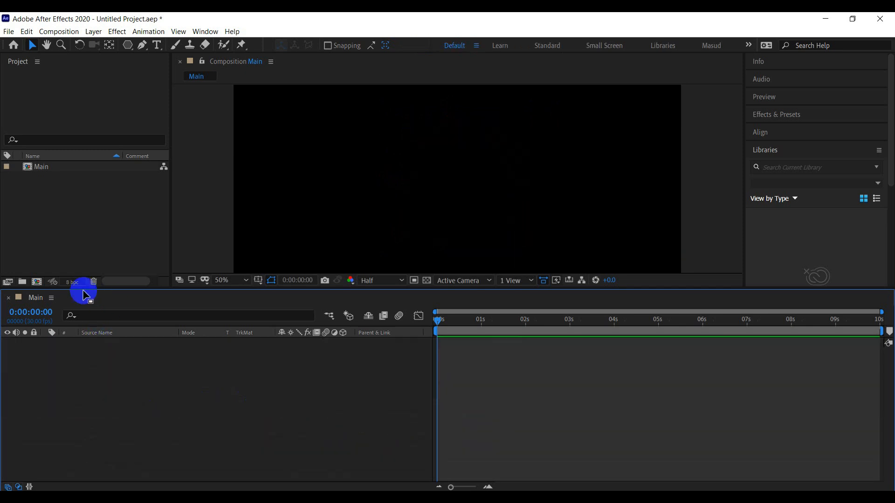
# - Draw a five-pointed star with an outer radius of about 225 px using the Star tool and expand its Polystar Path 1 properties
pyautogui.moveTo(135, 53)
pyautogui.mouseDown()
pyautogui.moveTo(128, 44)
pyautogui.moveTo(169, 94)
pyautogui.mouseUp()
pyautogui.moveTo(409, 162); pyautogui.dragTo(448, 206)
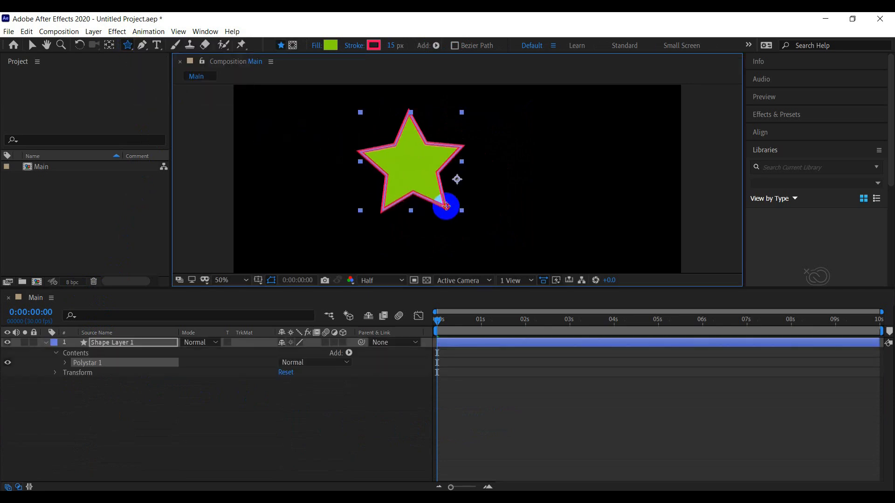
pyautogui.click(65, 362)
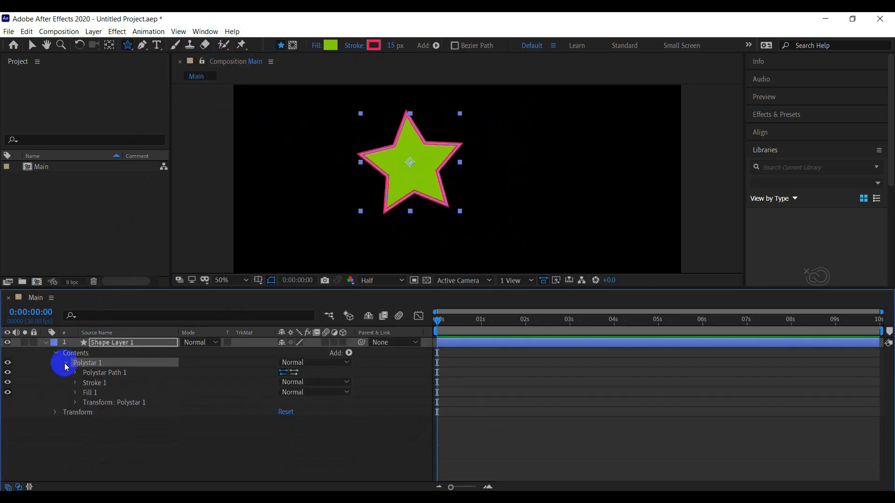
pyautogui.click(76, 373)
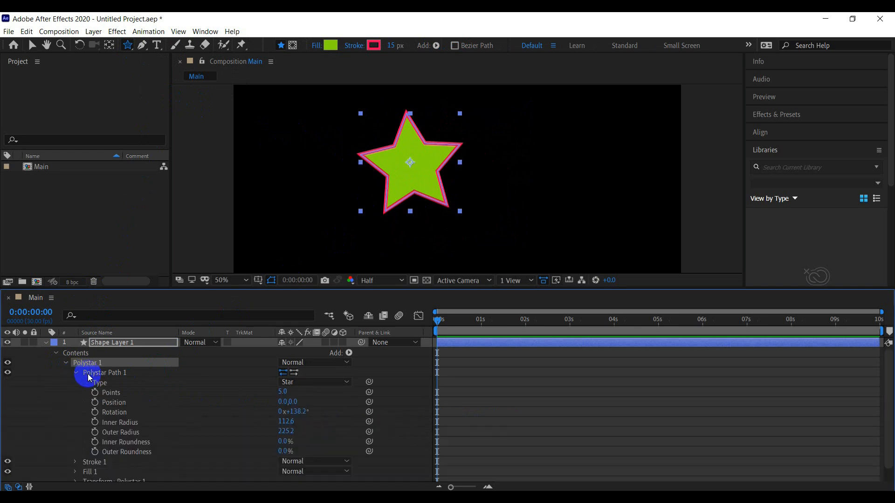
# - Set the star's number of points to 7
pyautogui.click(108, 393)
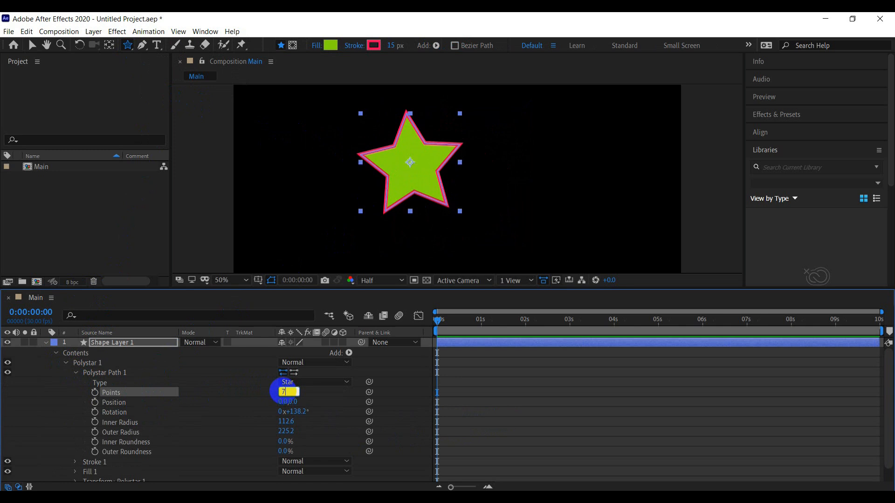
pyautogui.write('7')
pyautogui.press('Return')
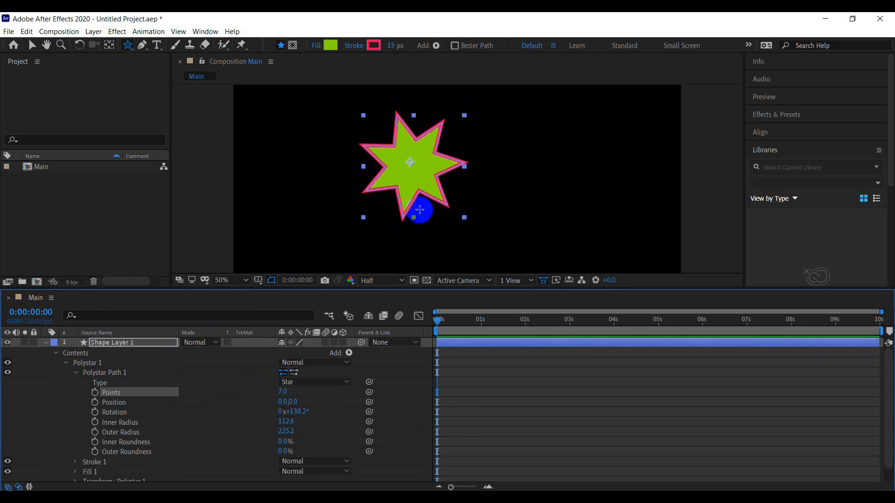
# - Set the star's Inner Radius to 131.6 and its Outer Radius to 250.2
pyautogui.click(122, 432)
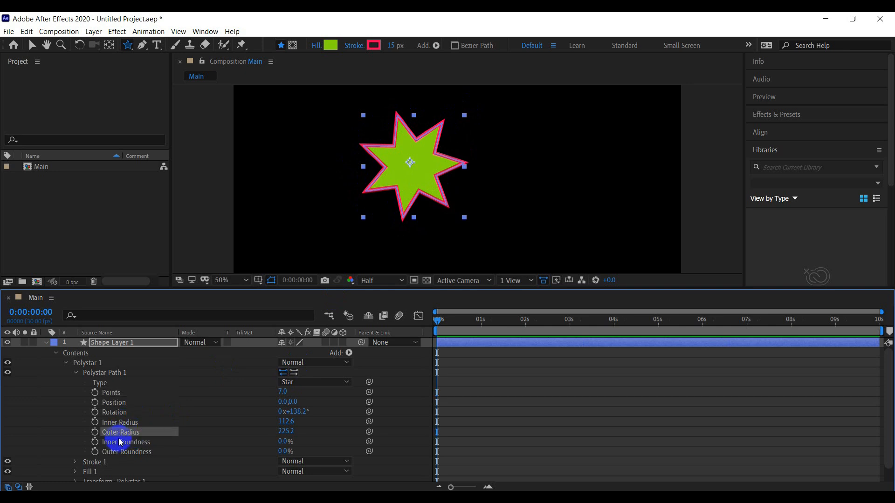
pyautogui.click(117, 423)
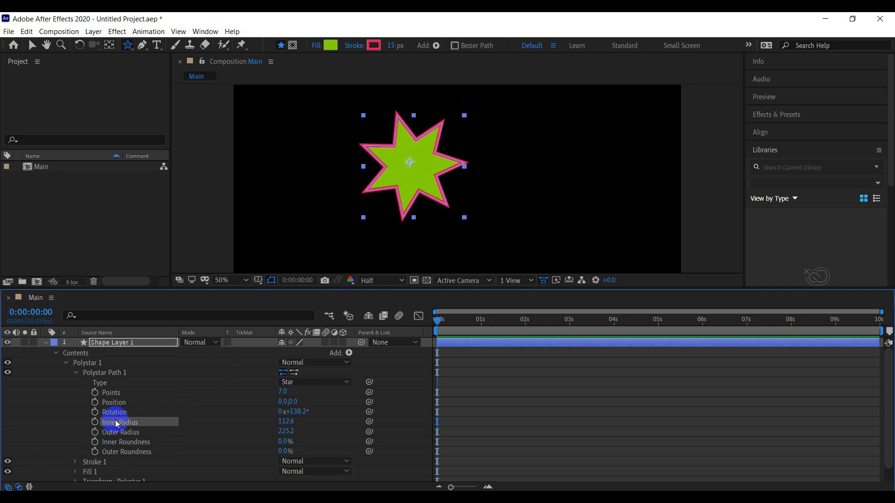
pyautogui.click(121, 433)
pyautogui.click(121, 424)
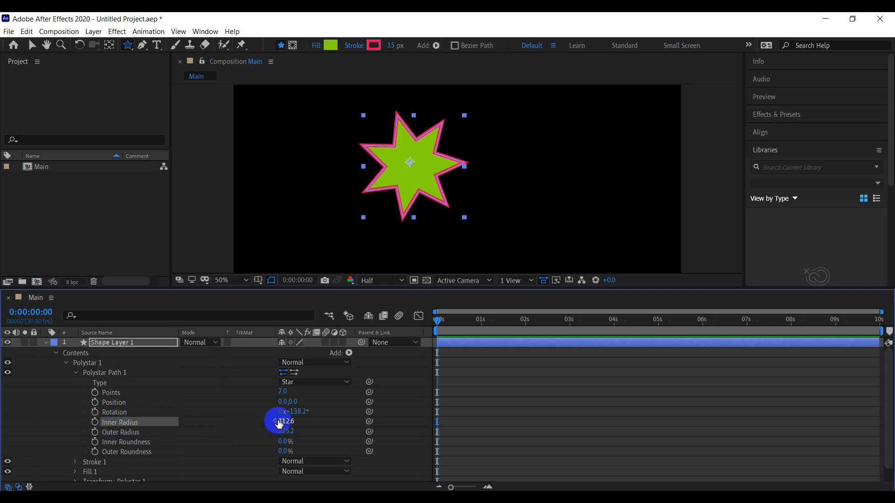
pyautogui.moveTo(280, 421); pyautogui.dragTo(299, 431)
pyautogui.click(288, 431)
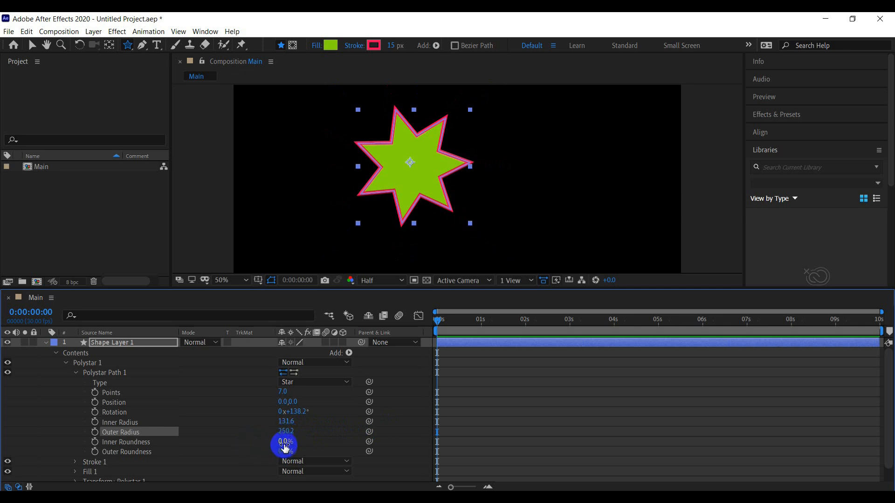
# - Set the star's Inner Roundness to 126% and its Outer Roundness to 90%
pyautogui.moveTo(281, 443); pyautogui.dragTo(359, 443)
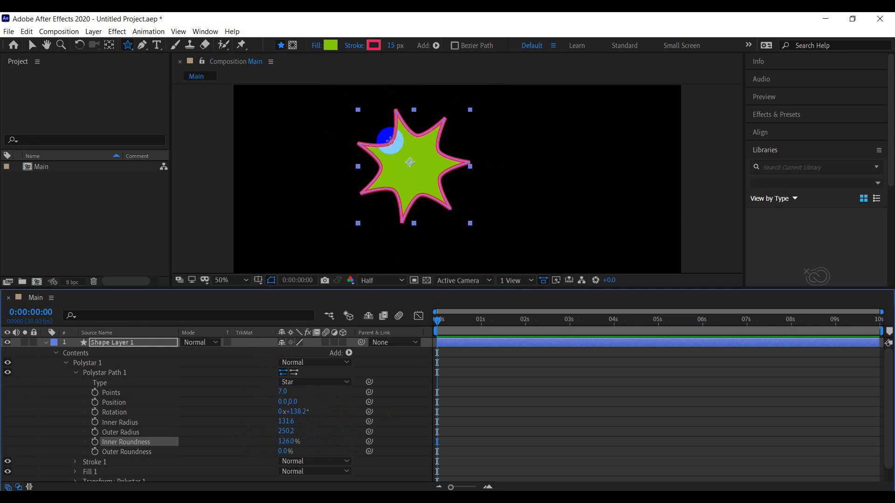
pyautogui.press('.')
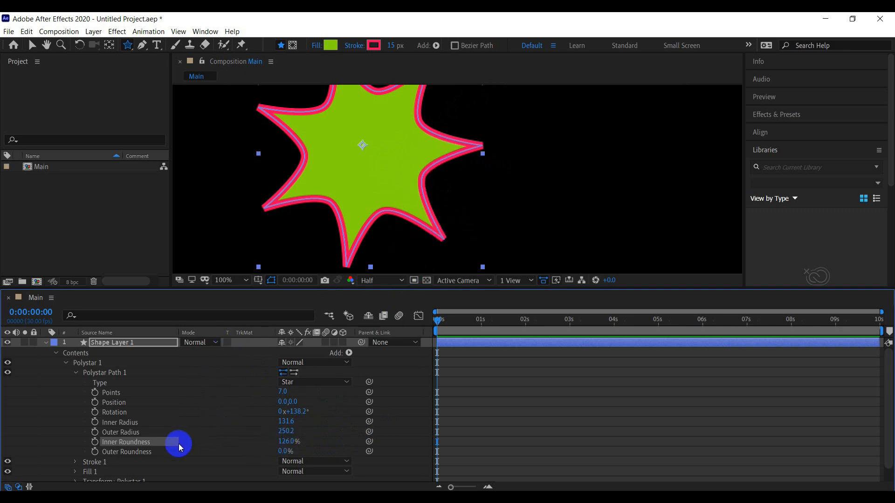
pyautogui.click(135, 451)
pyautogui.moveTo(287, 451); pyautogui.dragTo(335, 451)
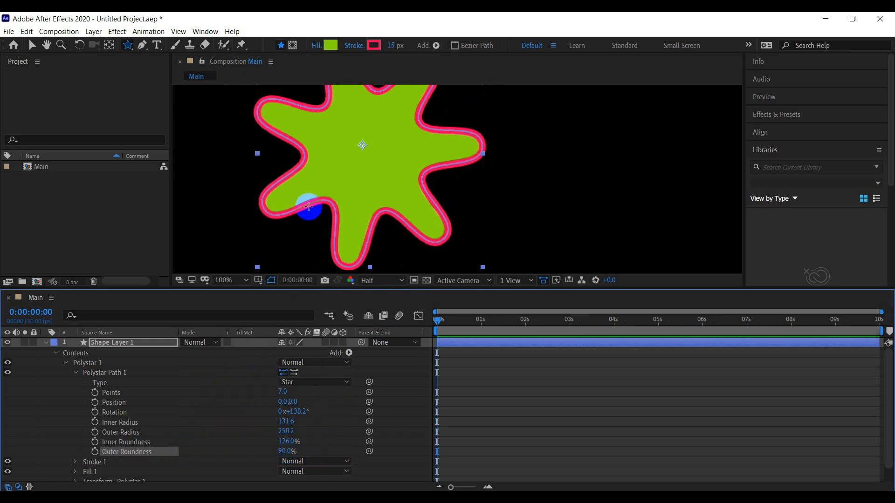
pyautogui.press(',')
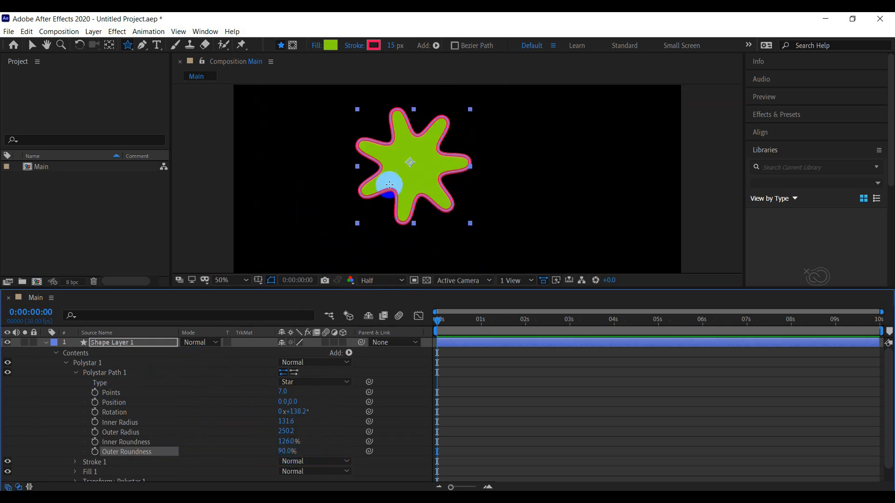
# - Collapse the star's path properties and its whole layer, and select the layer
pyautogui.click(73, 373)
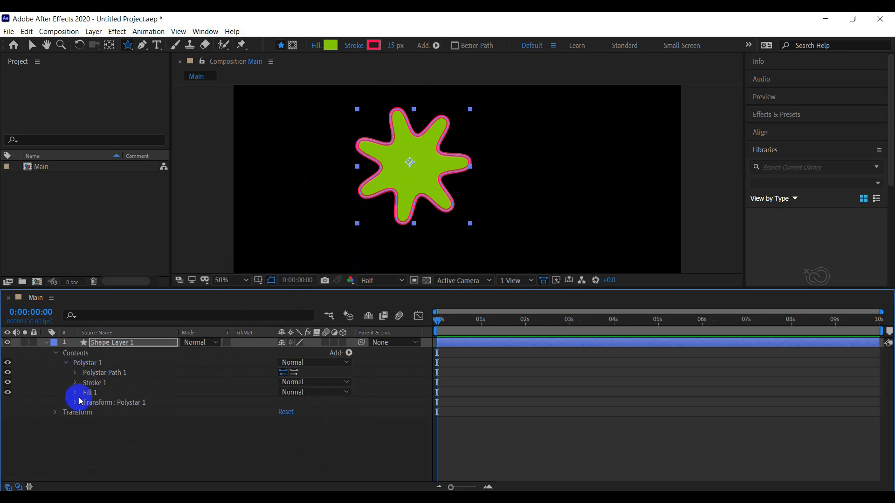
pyautogui.click(46, 344)
pyautogui.click(111, 347)
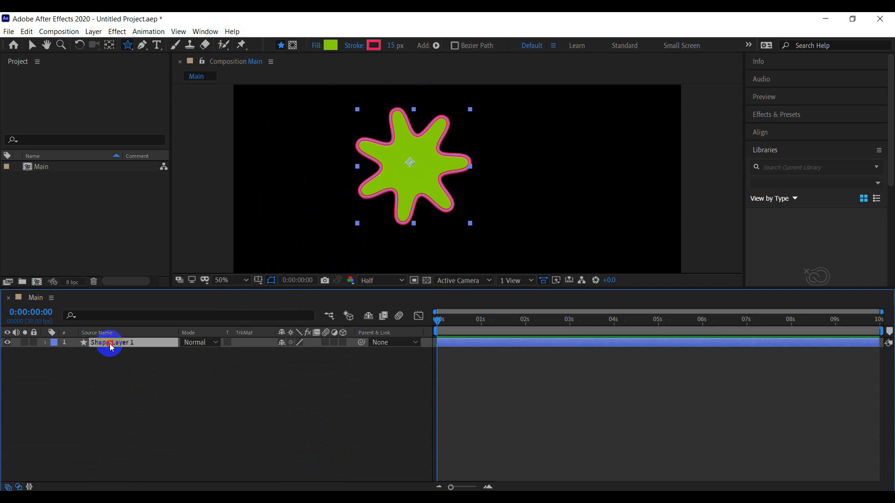